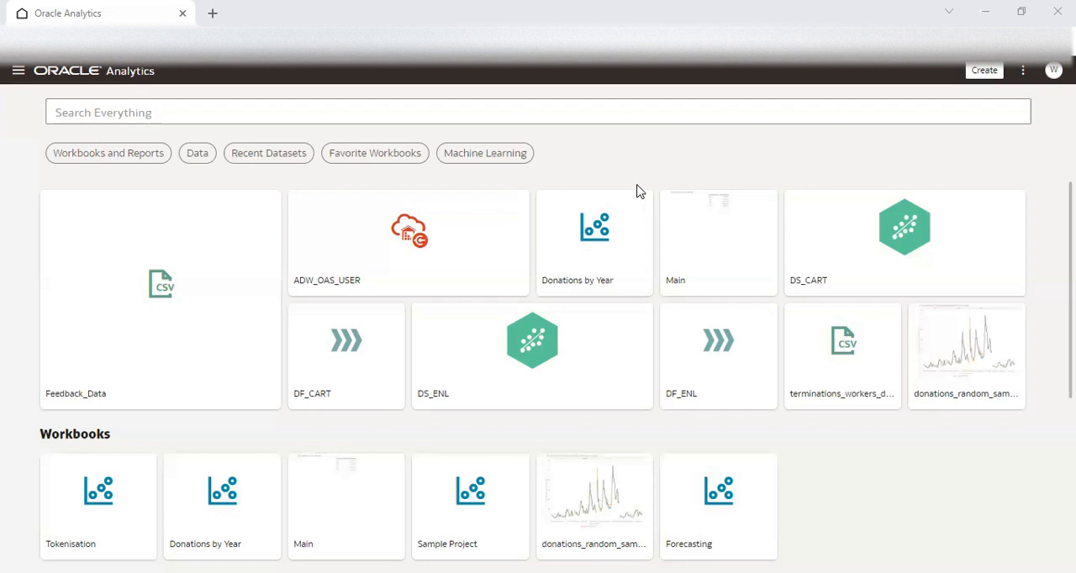
Create a new data flow that uses the Feedback_Data dataset as its source.
left_click(18, 75)
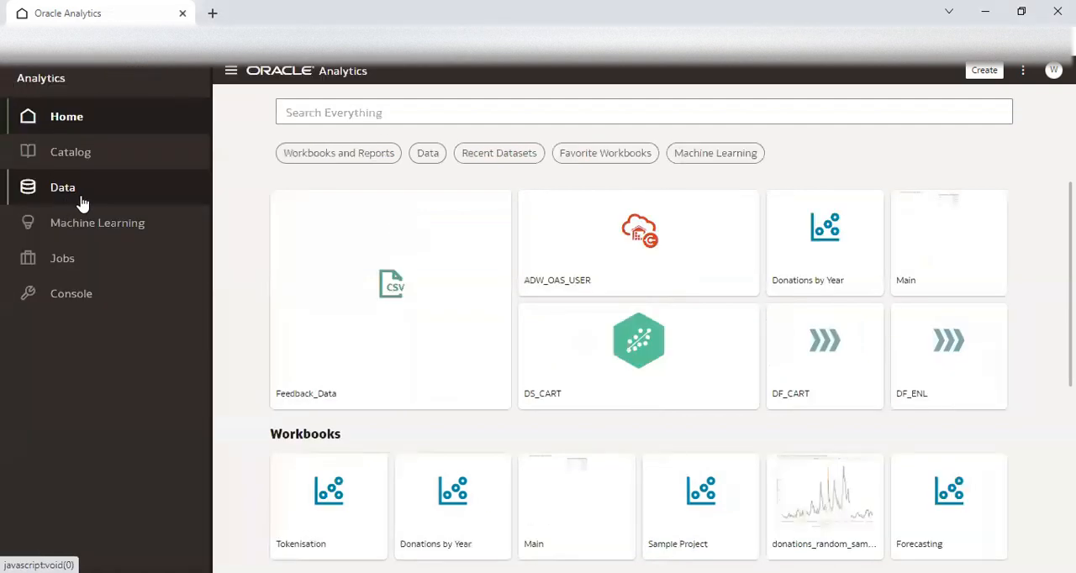
left_click(82, 204)
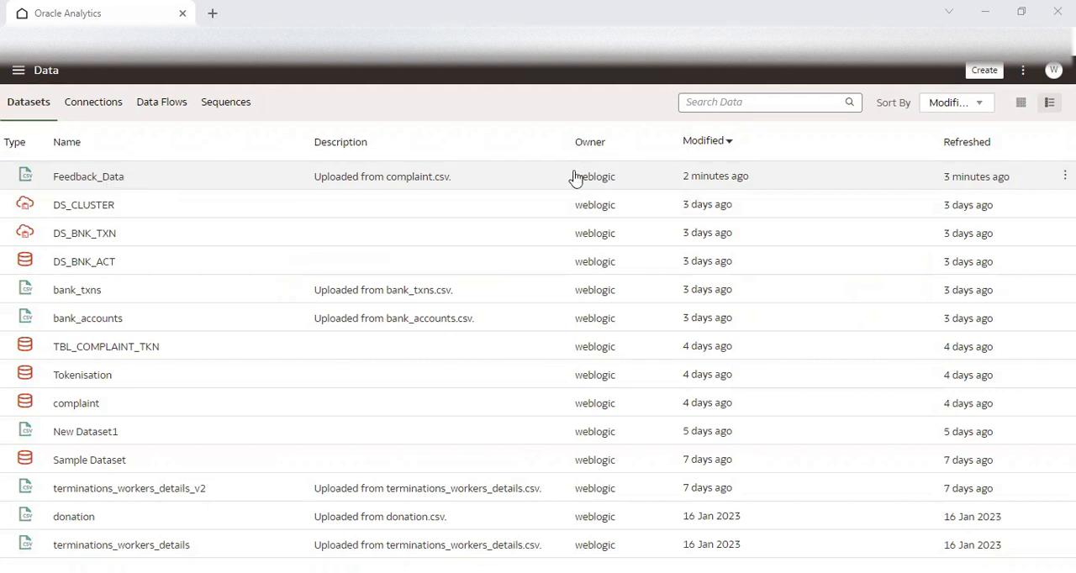
left_click(984, 70)
left_click(972, 150)
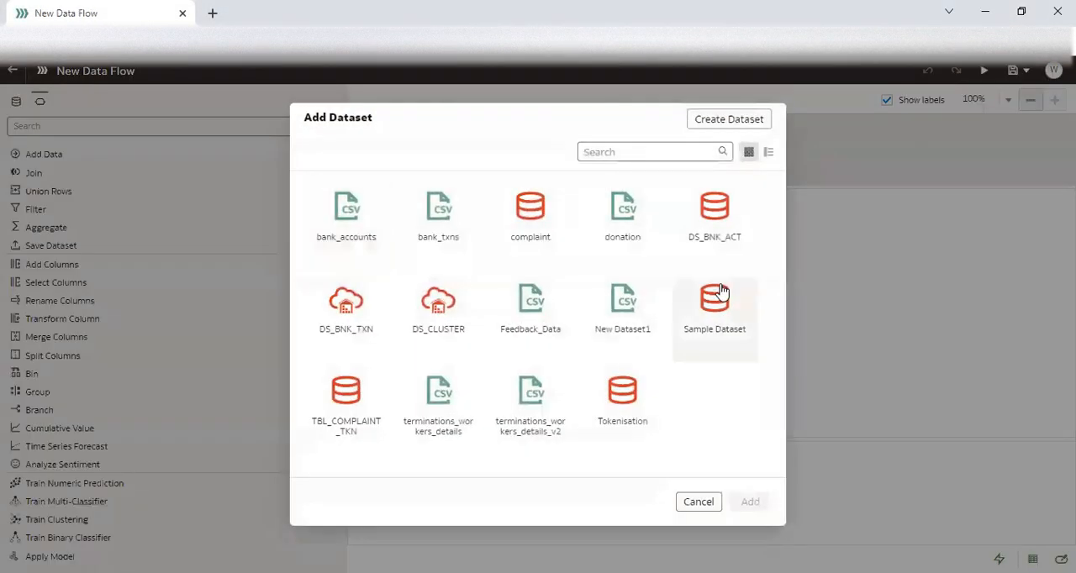
left_click(531, 302)
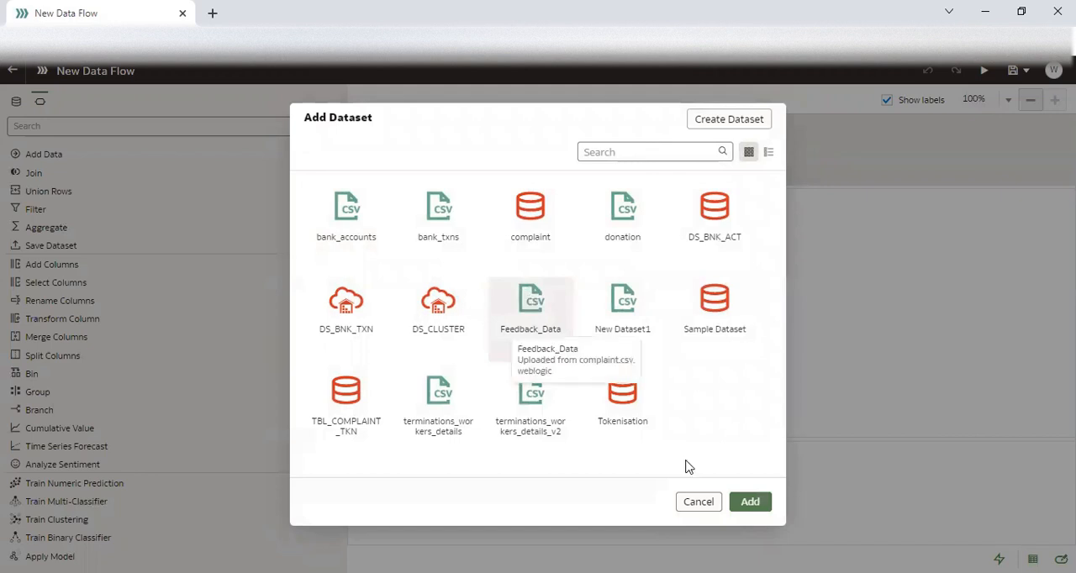
left_click(750, 501)
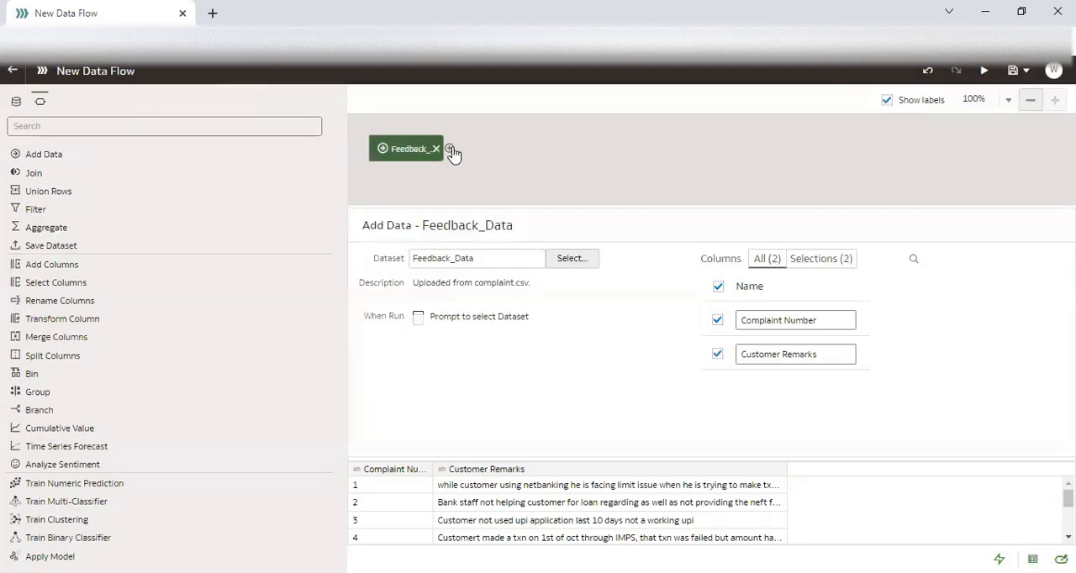
Add a Save Data step after the Feedback_Data source and name its output dataset DS_FEEDBACK.
left_click(450, 149)
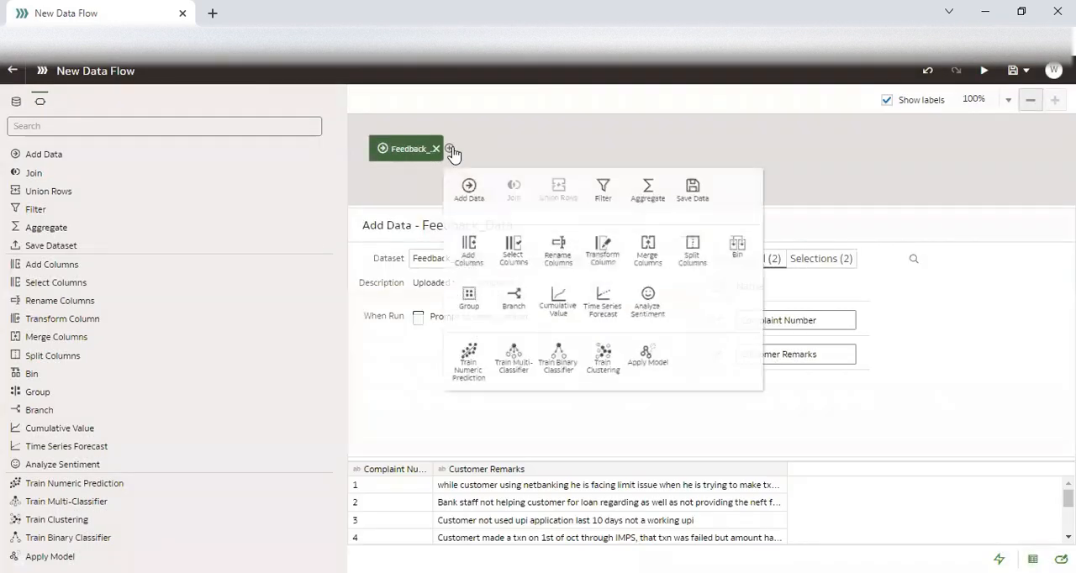
left_click(720, 192)
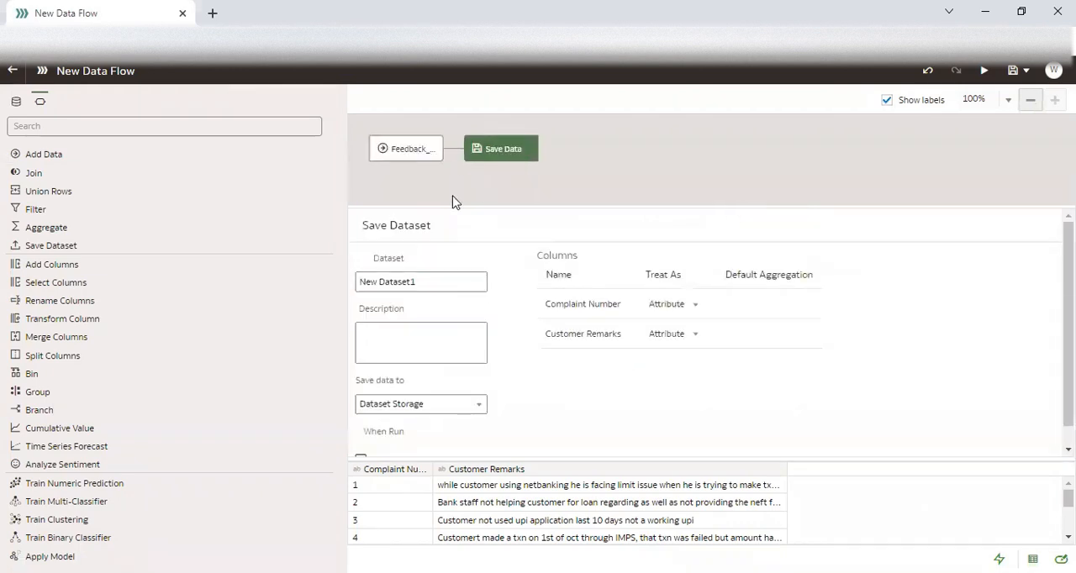
left_click_drag(417, 282, 343, 288)
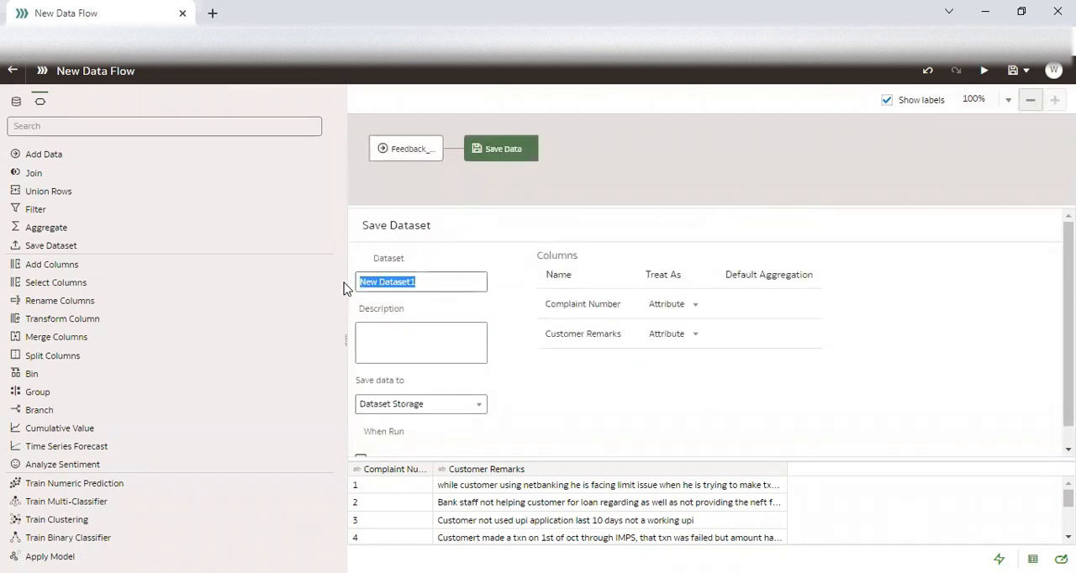
type("DS_FEEDBACK")
Set the output dataset to save to a database connection, with TBL_FEED as the dataset table name.
scroll(416, 357, "down", 1)
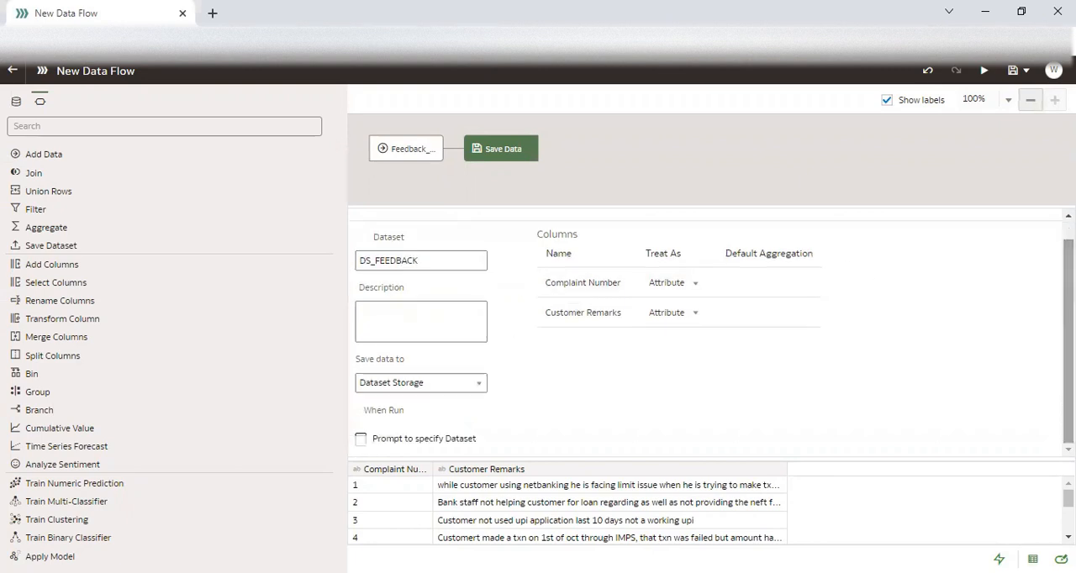
left_click(398, 383)
left_click(406, 424)
left_click(431, 326)
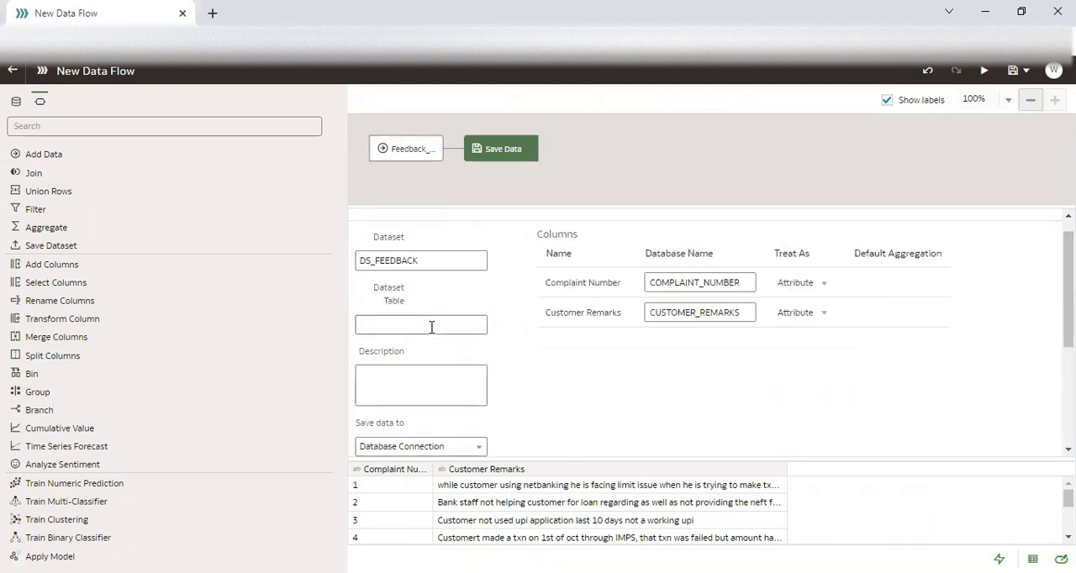
type("TBL_FEED")
Choose ADW-ADMIN as the database connection for the saved data.
left_click_drag(419, 322, 336, 316)
scroll(710, 332, "down", 4)
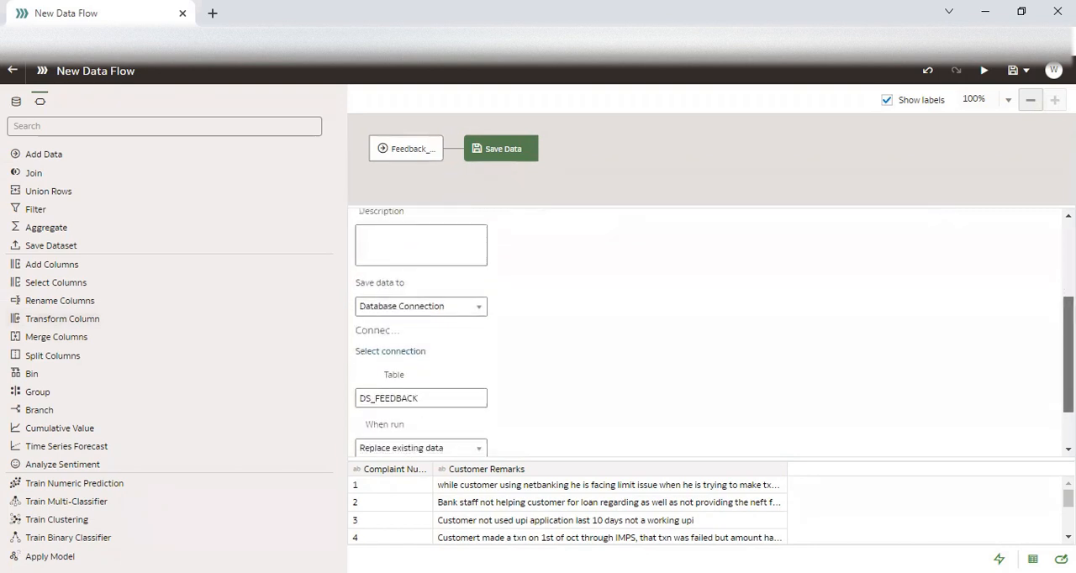
left_click(410, 340)
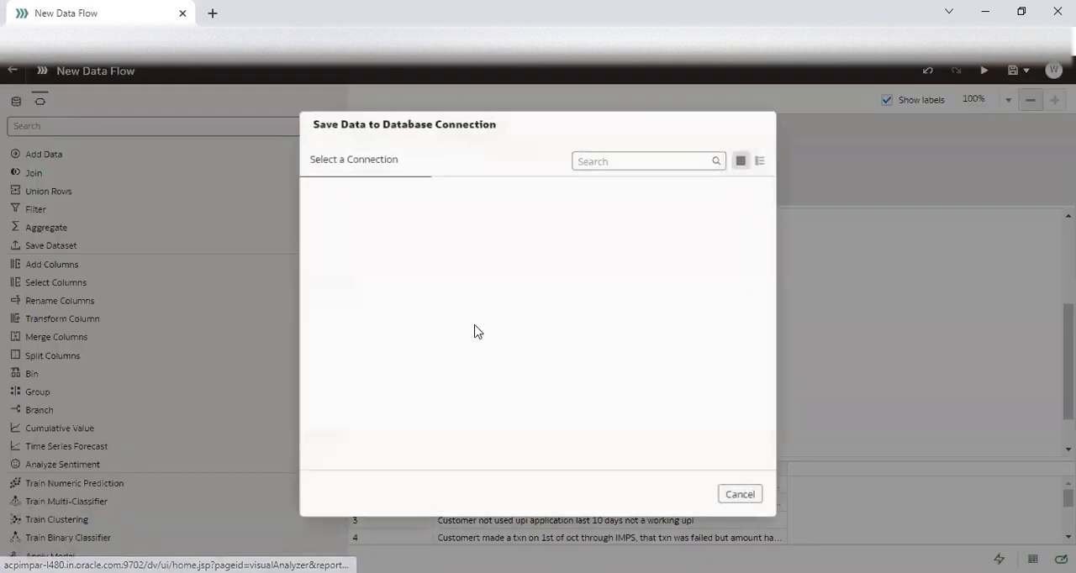
left_click(443, 230)
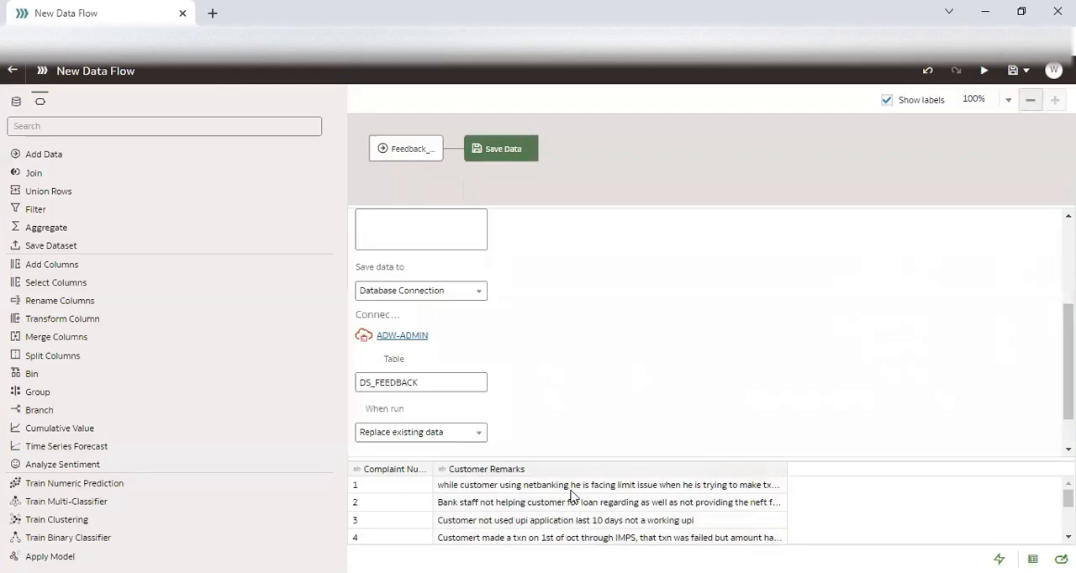
Replace the target table name under the ADW-ADMIN connection with TBL_FEED, copied from the dataset table name.
scroll(888, 393, "down", 1)
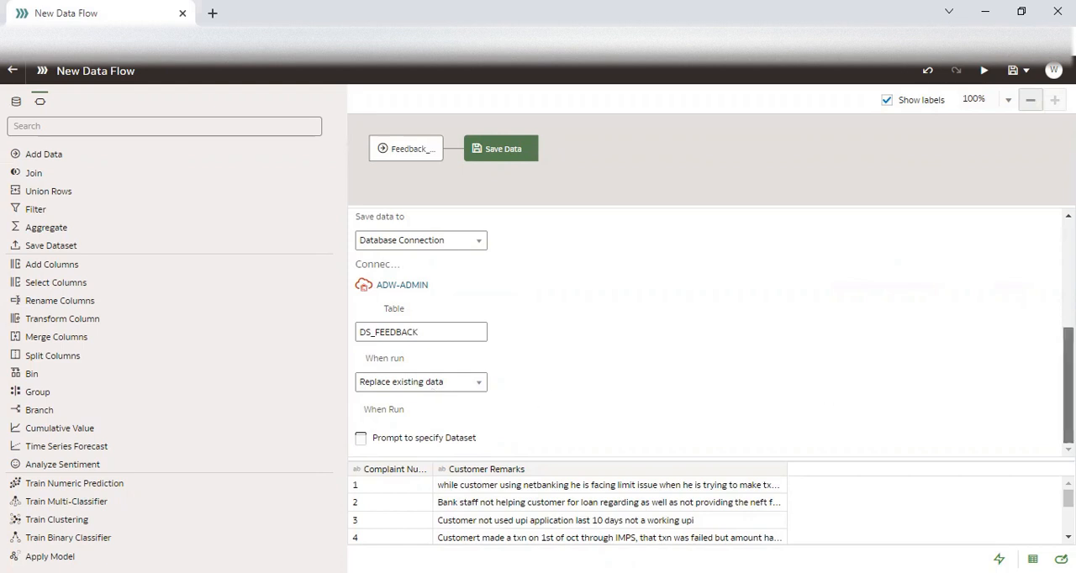
scroll(828, 395, "up", 5)
scroll(418, 388, "down", 4)
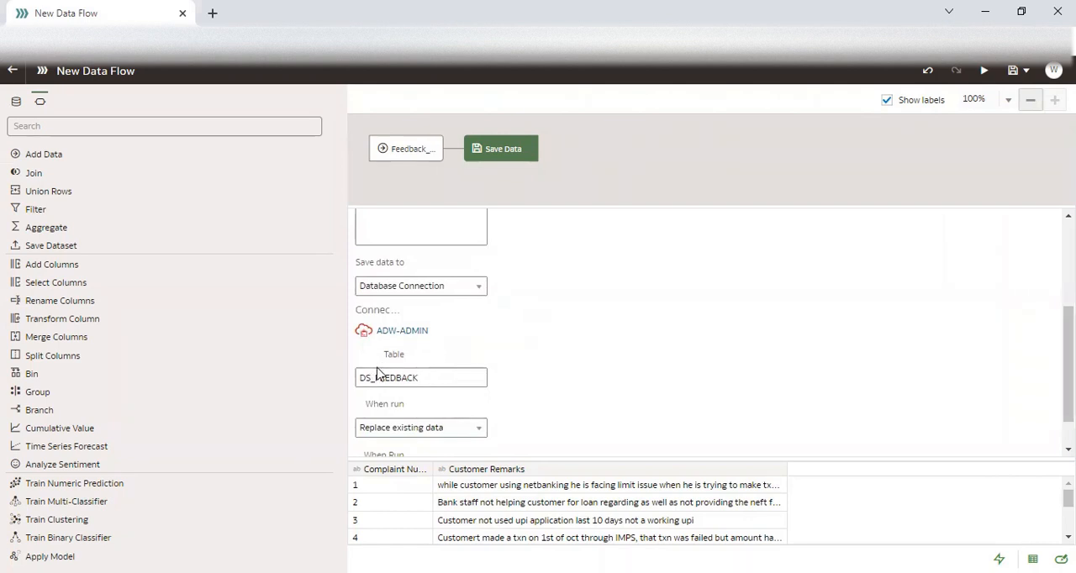
scroll(429, 279, "up", 3)
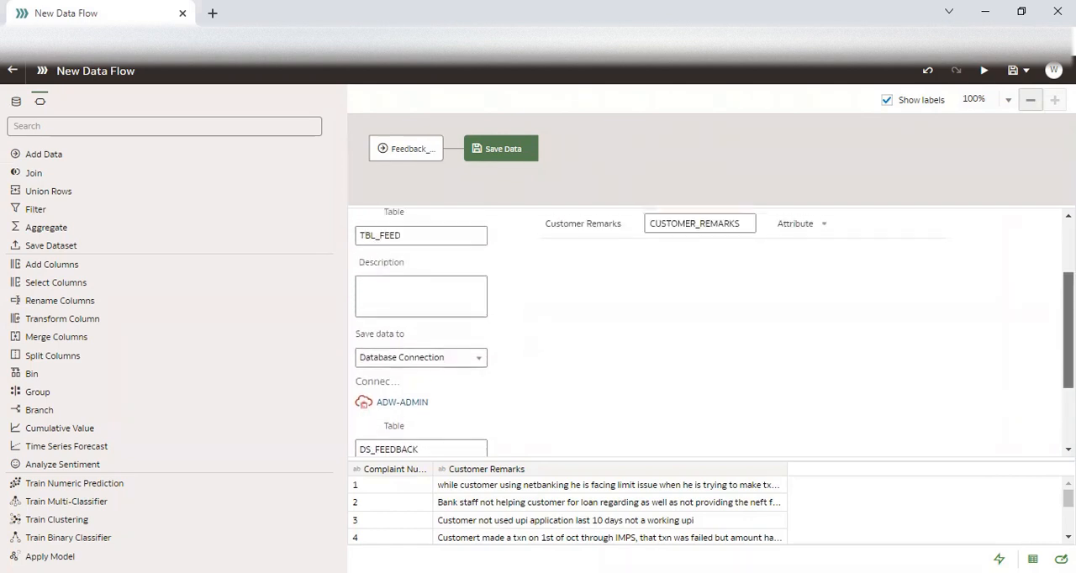
left_click_drag(415, 261, 342, 261)
key("ctrl+c")
left_click_drag(1068, 323, 1068, 394)
left_click_drag(432, 332, 356, 332)
key("ctrl+v")
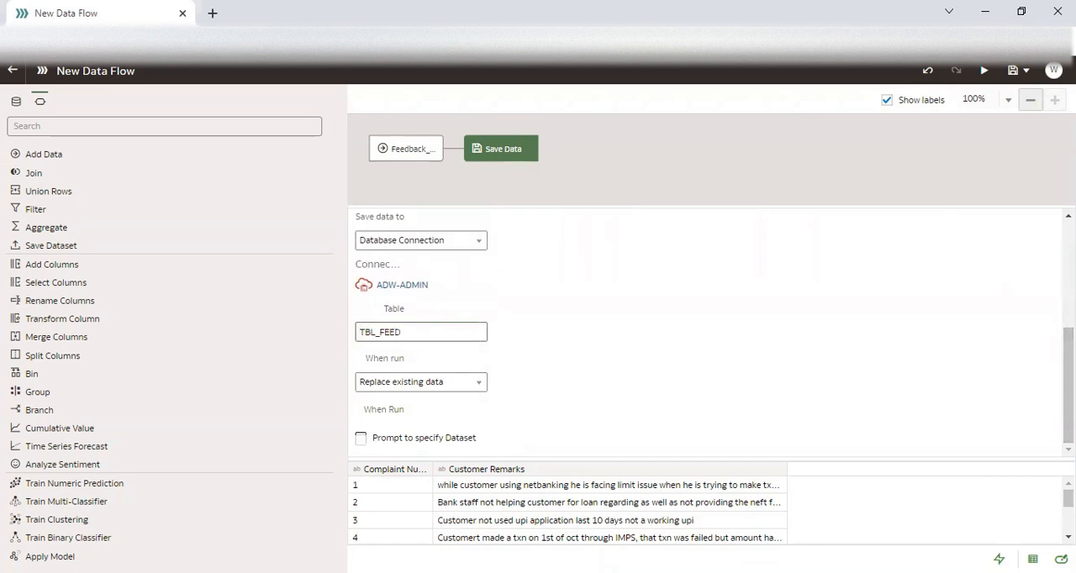
left_click_drag(1068, 385, 1068, 279)
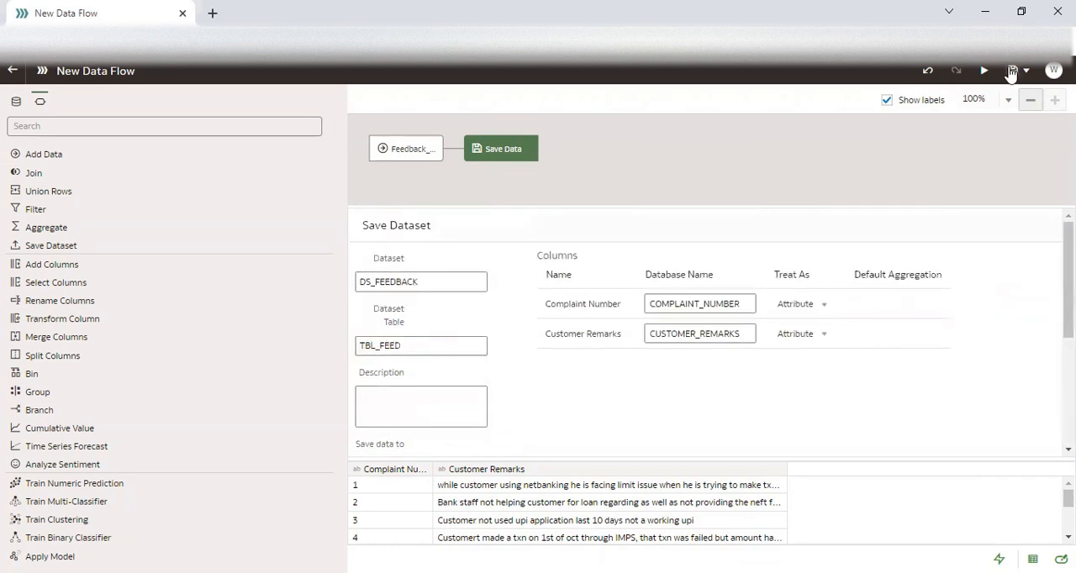
Save the data flow as DF_FEED and run it.
left_click(1013, 71)
left_click_drag(473, 280, 451, 280)
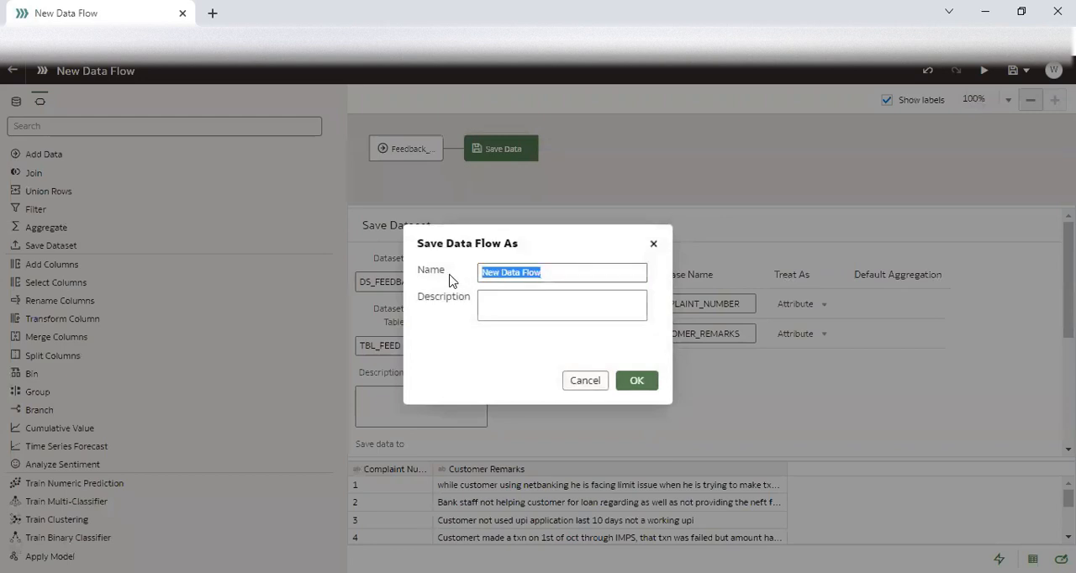
type("DF_FEED")
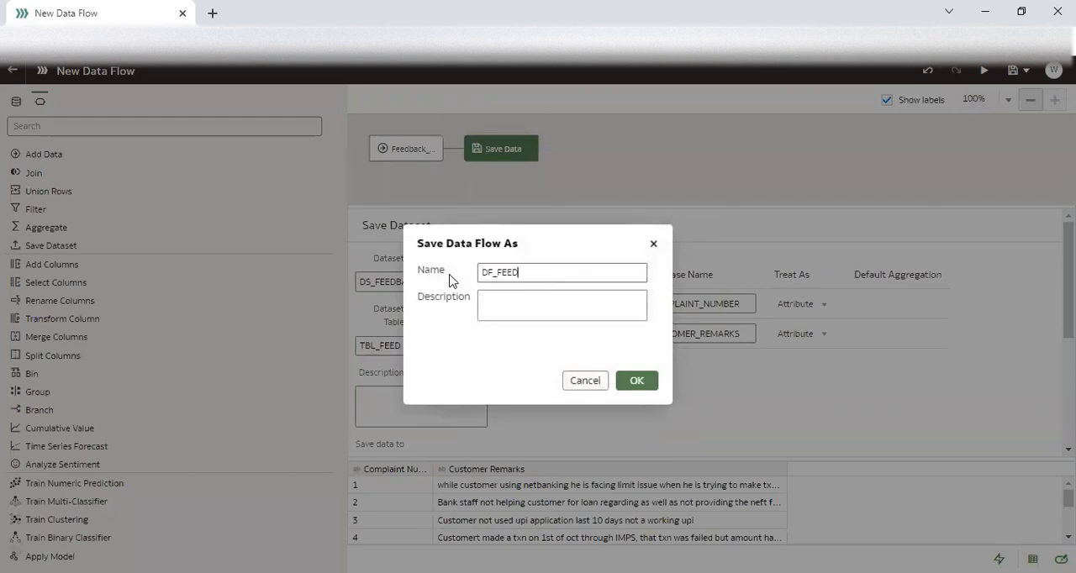
left_click(640, 382)
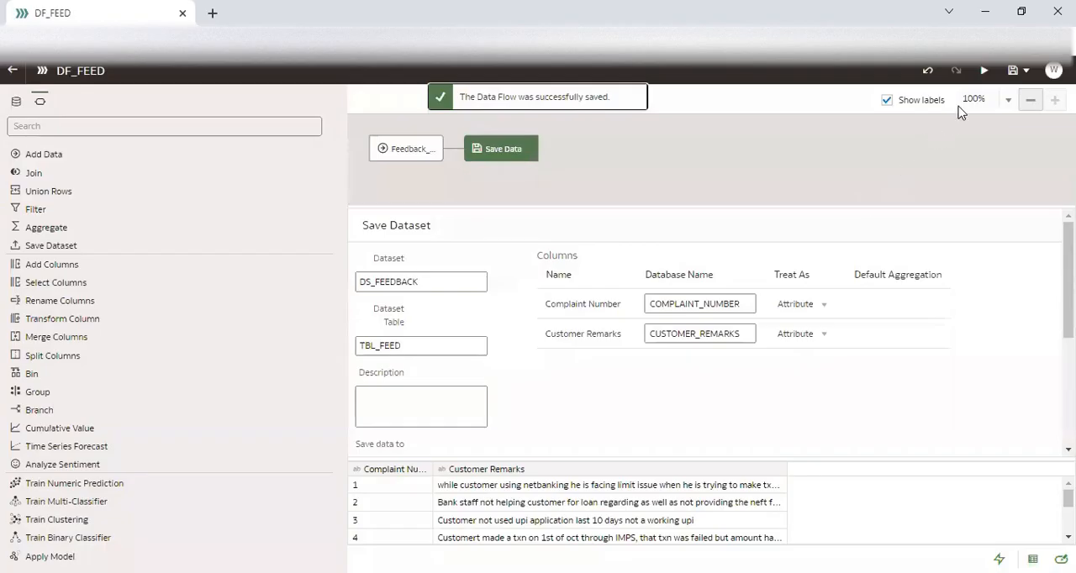
left_click(984, 71)
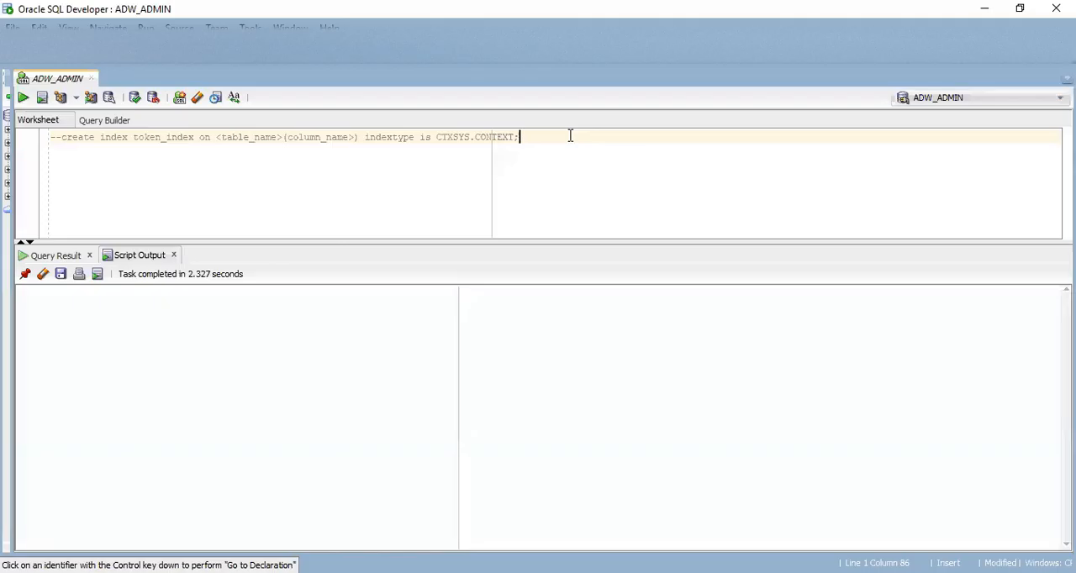
In Oracle SQL Developer, run "select * from TBL_FEED;" on the ADW_ADMIN connection and review the returned complaint rows.
key("Return")
key("Return")
type("select * from")
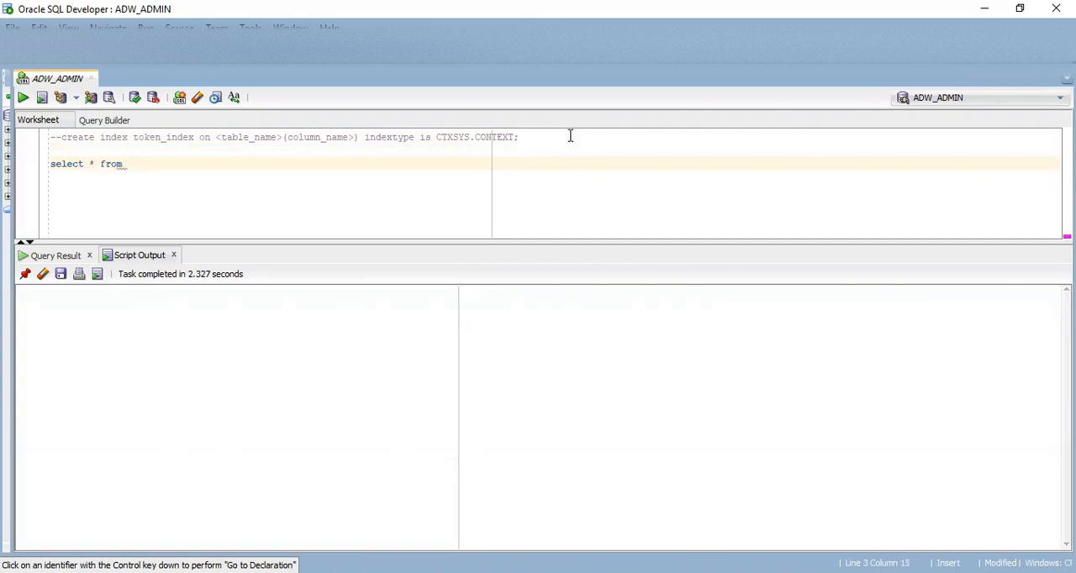
type("TBL_FEED;")
key("ctrl+Return")
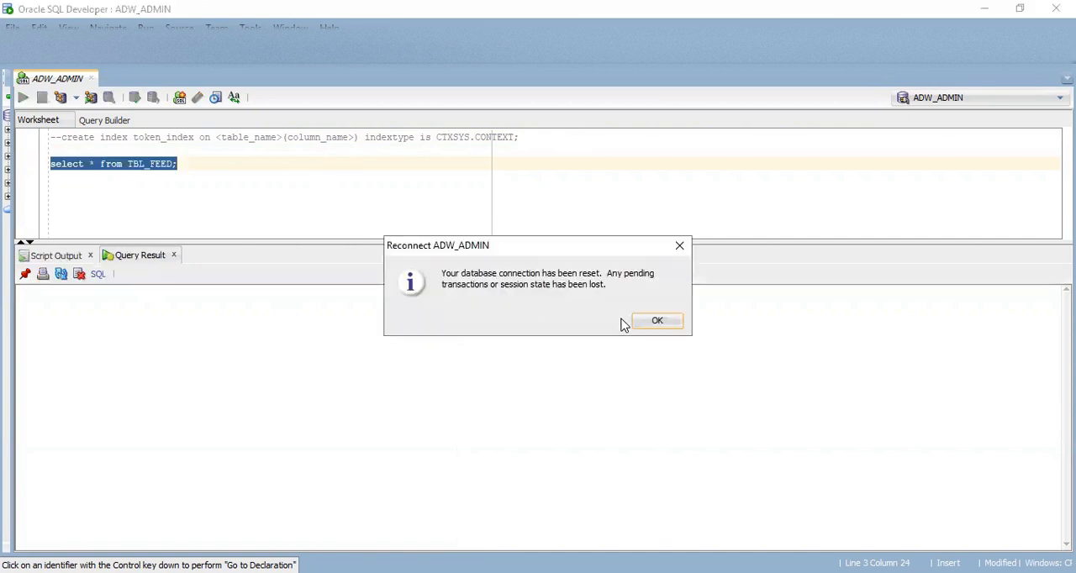
left_click(658, 321)
left_click_drag(101, 341, 210, 425)
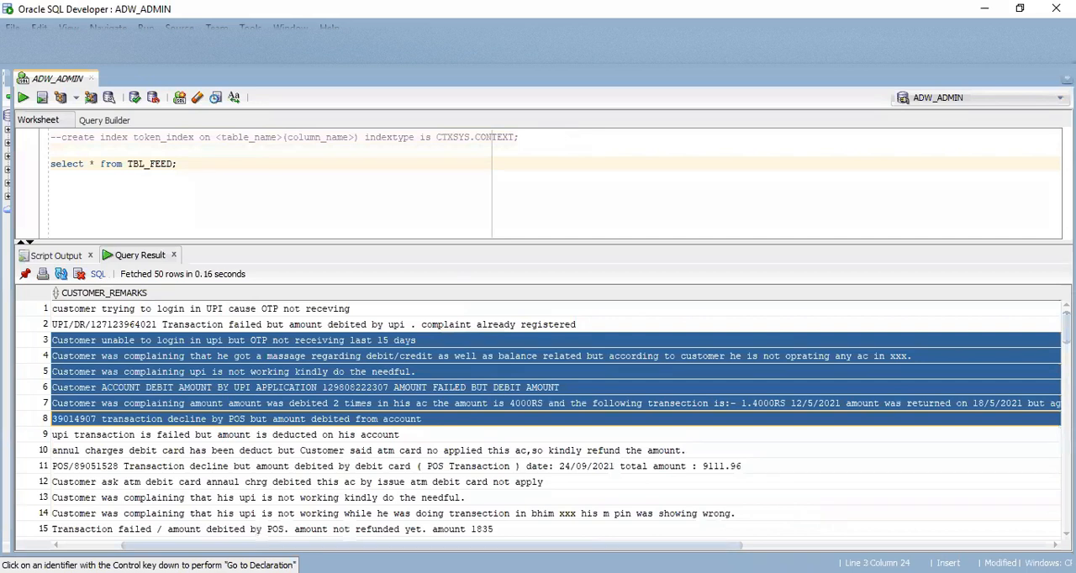
left_click_drag(404, 545, 336, 545)
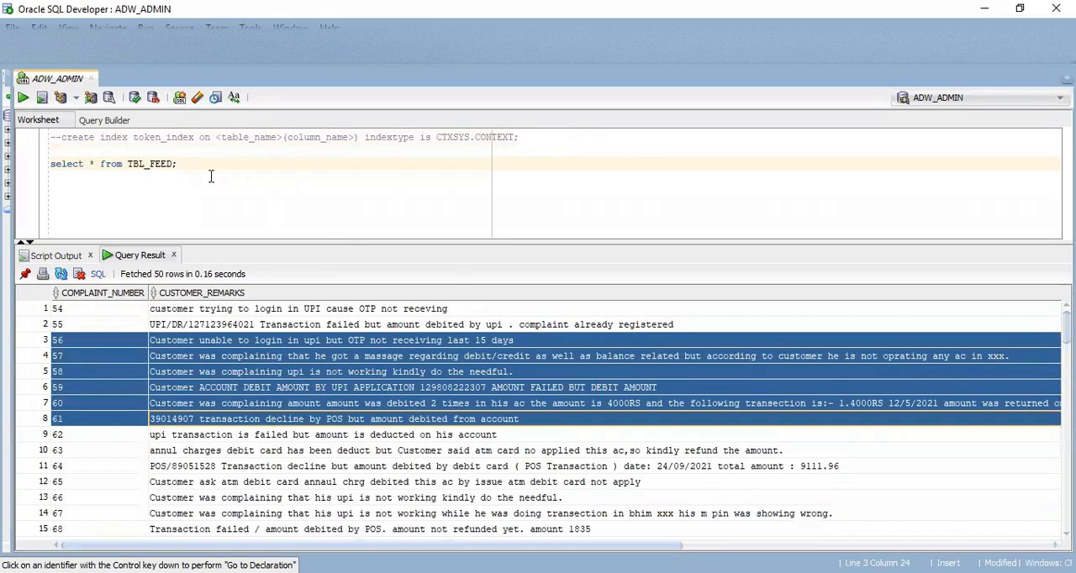
Copy the commented create index template, without its comment marks, to a new line below the select query.
key("Return")
key("Return")
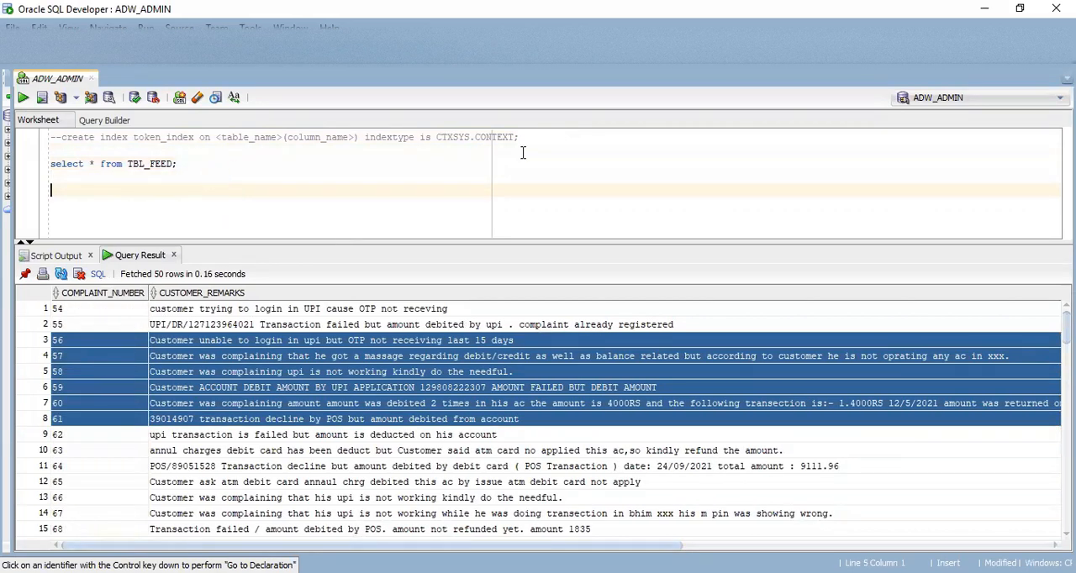
left_click_drag(517, 137, 63, 136)
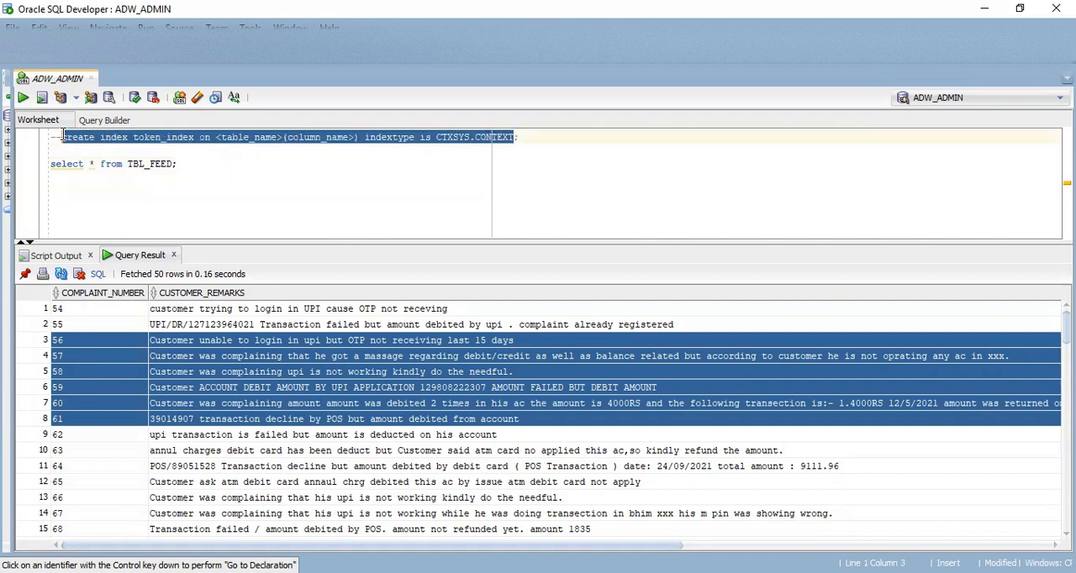
left_click(205, 201)
type("create index token_index on <table_name>(column_name>) indextype is CTXSYS.CONTEXT")
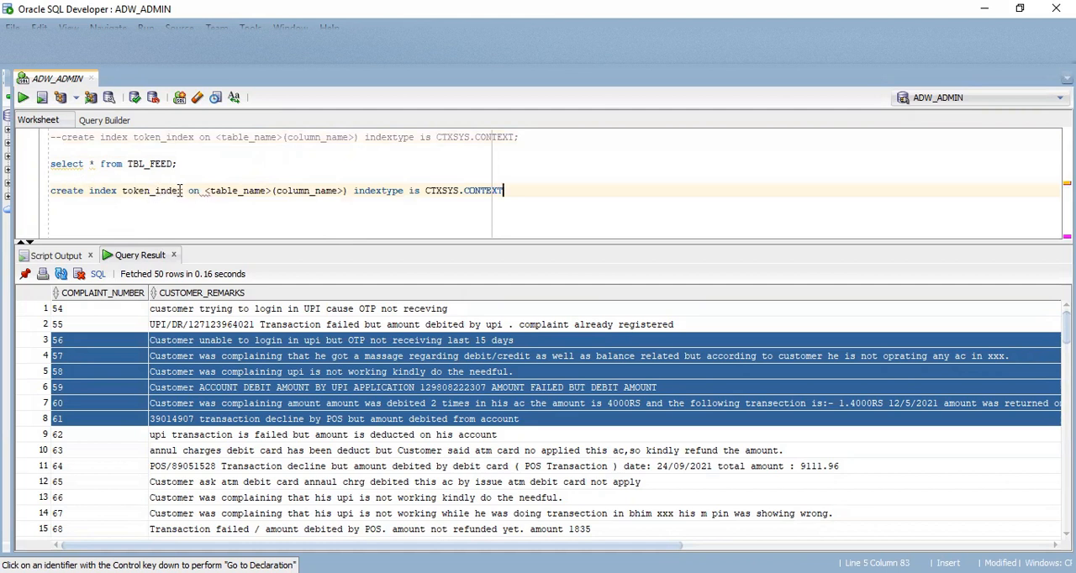
Complete the copied token_index statement with table TBL_FEED and column CUSTOMER_REMARKS, ending it with a semicolon.
left_click_drag(271, 191, 207, 191)
type("TBL_")
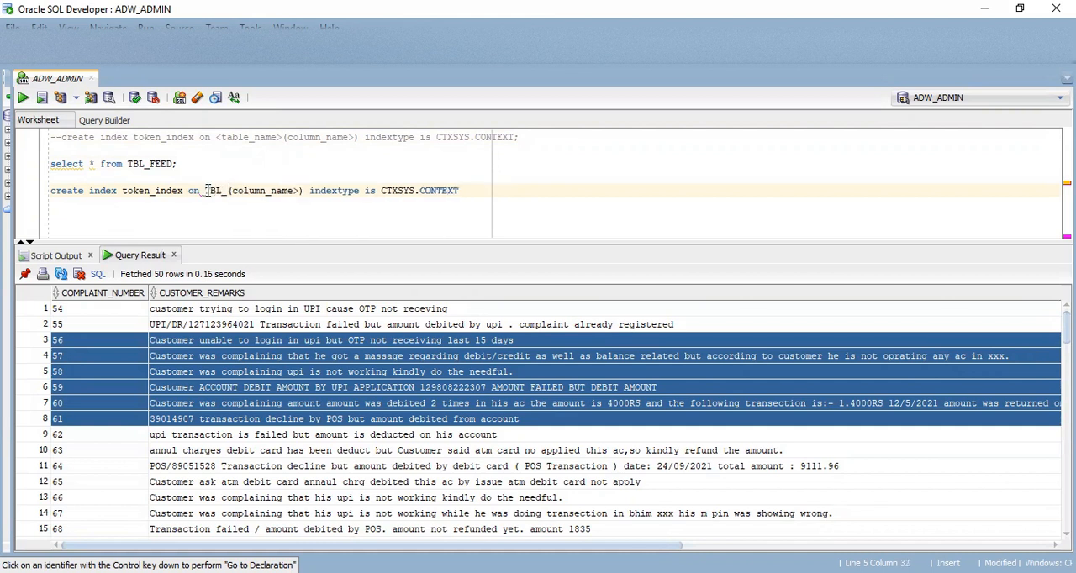
type("FEED")
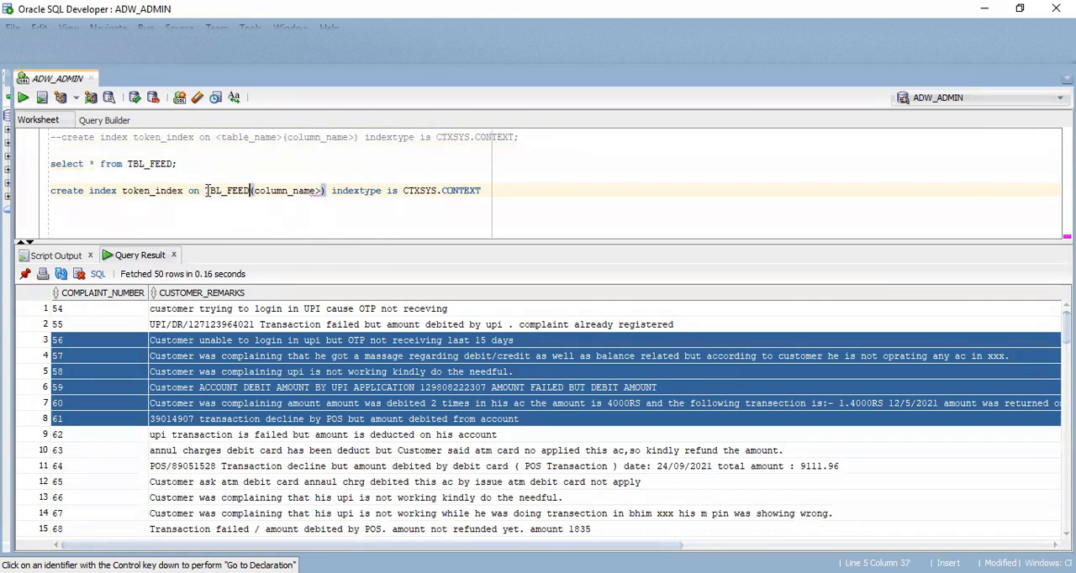
left_click_drag(328, 191, 261, 190)
type("CUSTOMER_R")
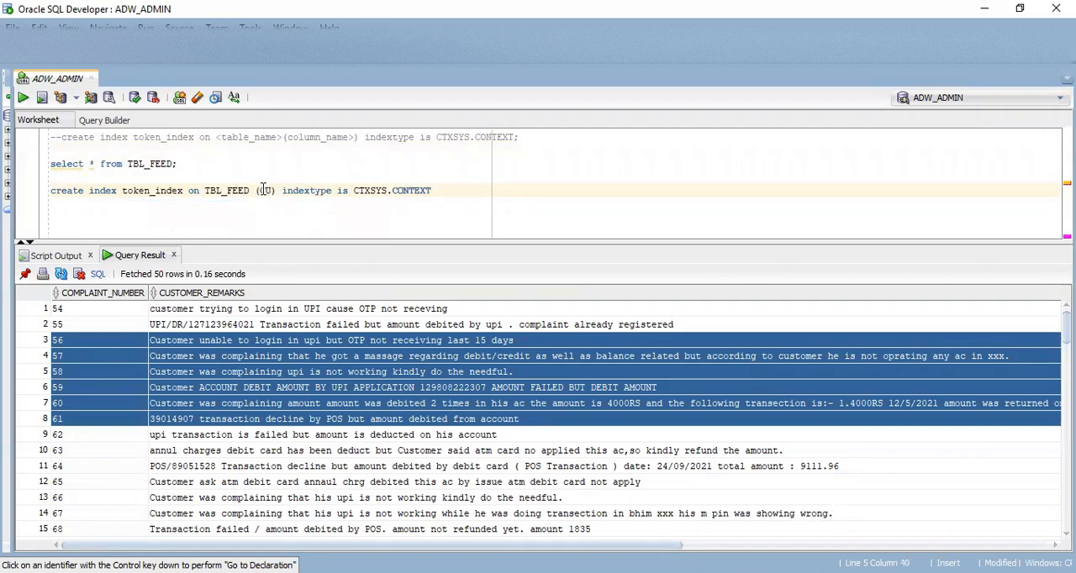
type("EMARKS")
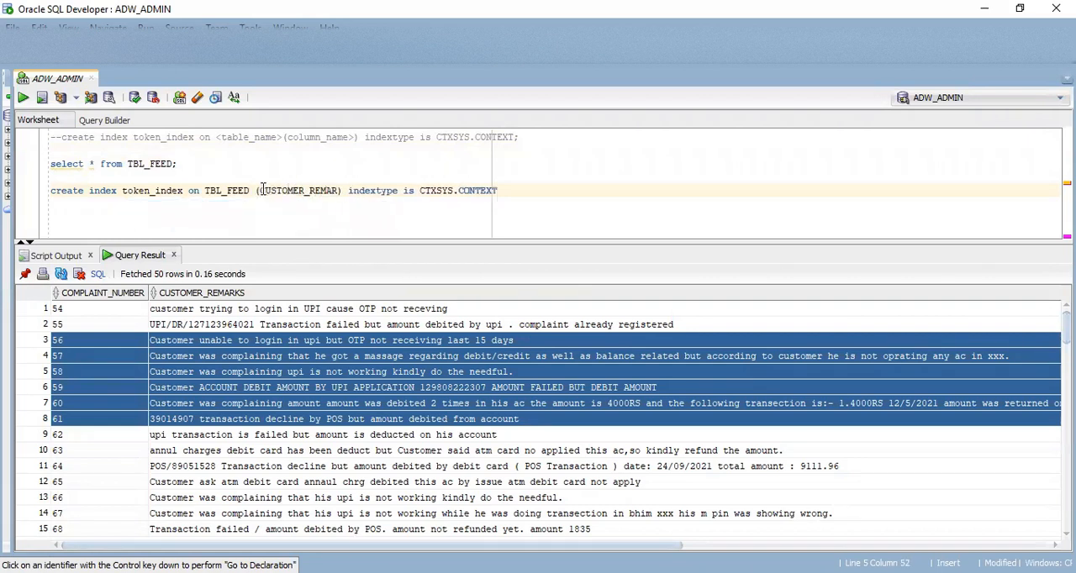
left_click(532, 192)
type(";")
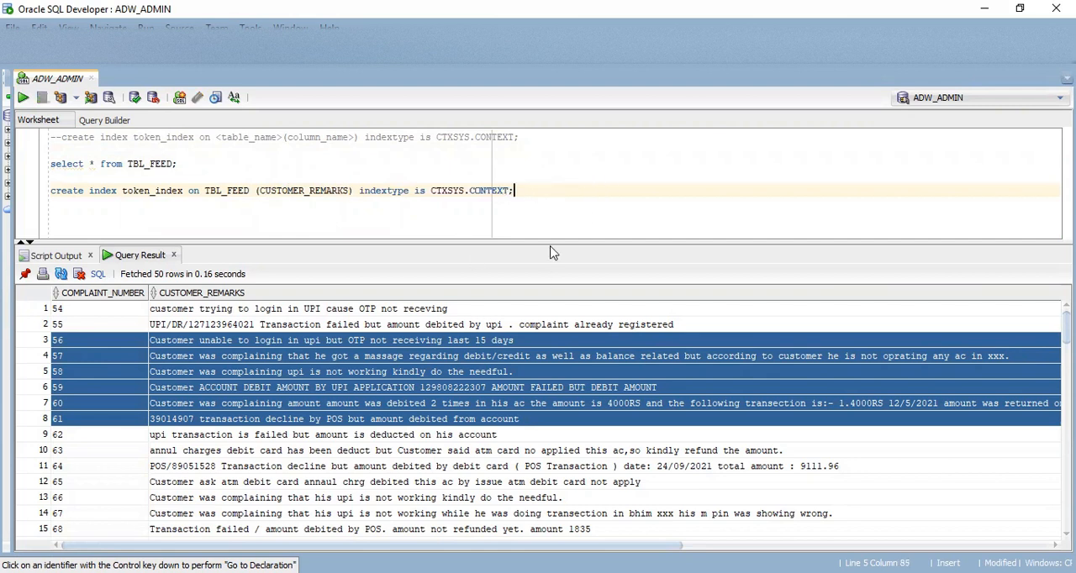
Run the create index token_index statement on TBL_FEED's CUSTOMER_REMARKS column.
key("ctrl+Return")
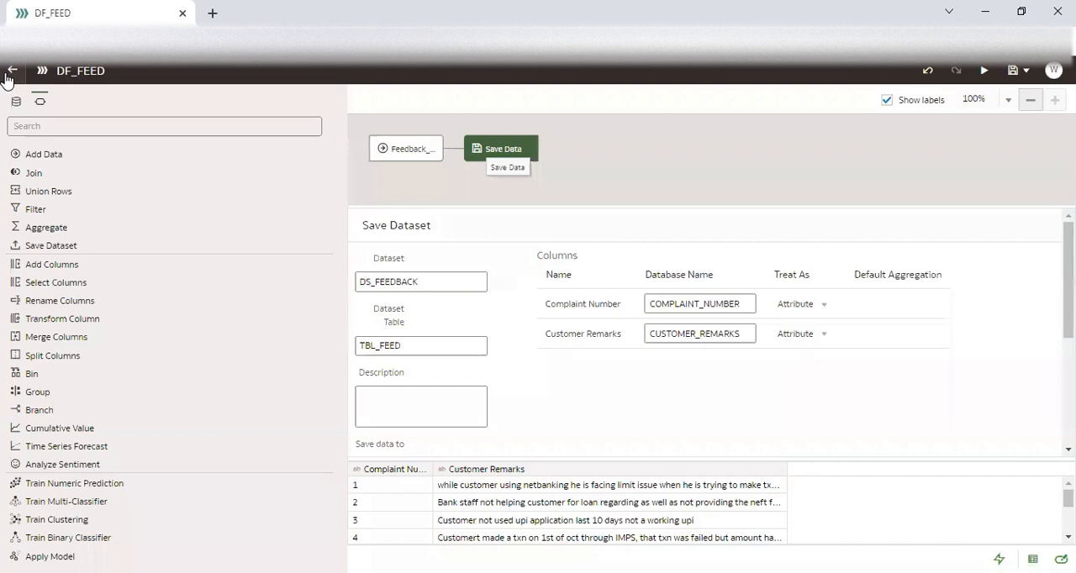
Switch to Oracle Analytics, leave the DF_FEED data flow and start a new dataset from the ADW-ADMIN connection.
left_click(8, 74)
left_click(983, 70)
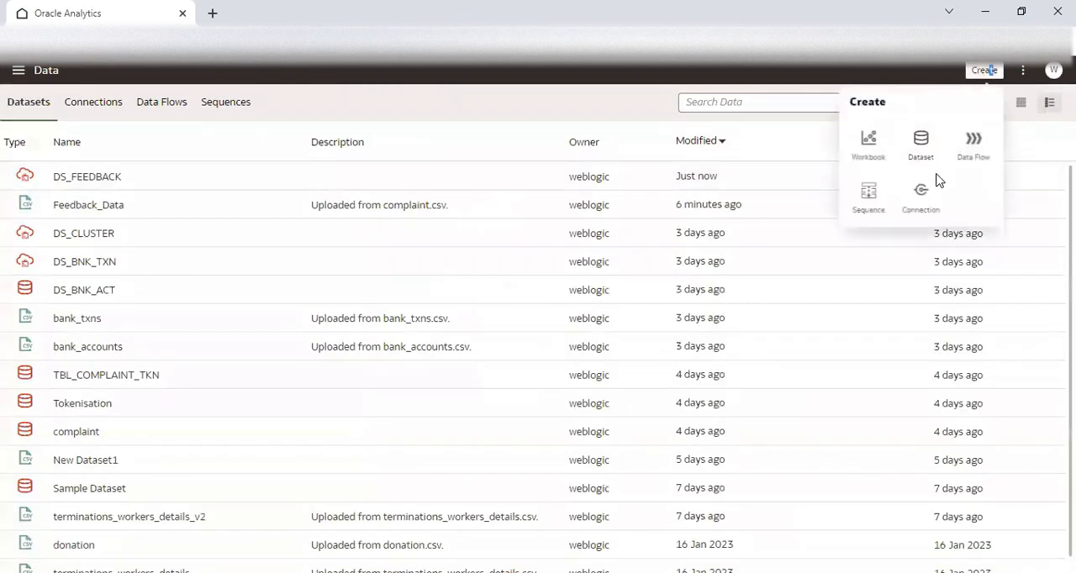
left_click(931, 167)
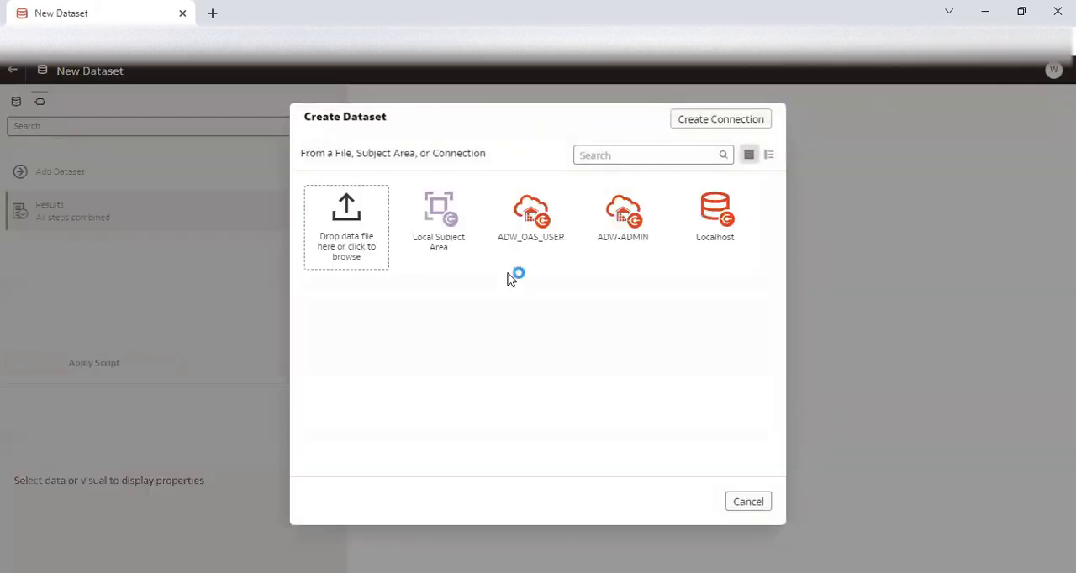
left_click(624, 220)
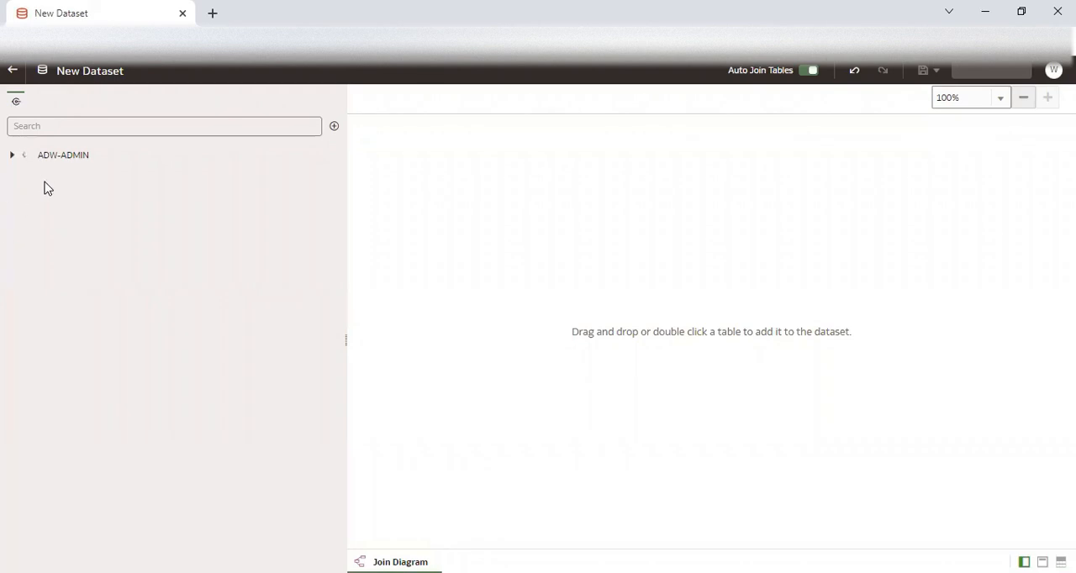
Add the DR$TOKEN_INDEX$I table from the ADMIN schema to the new dataset.
left_click(25, 192)
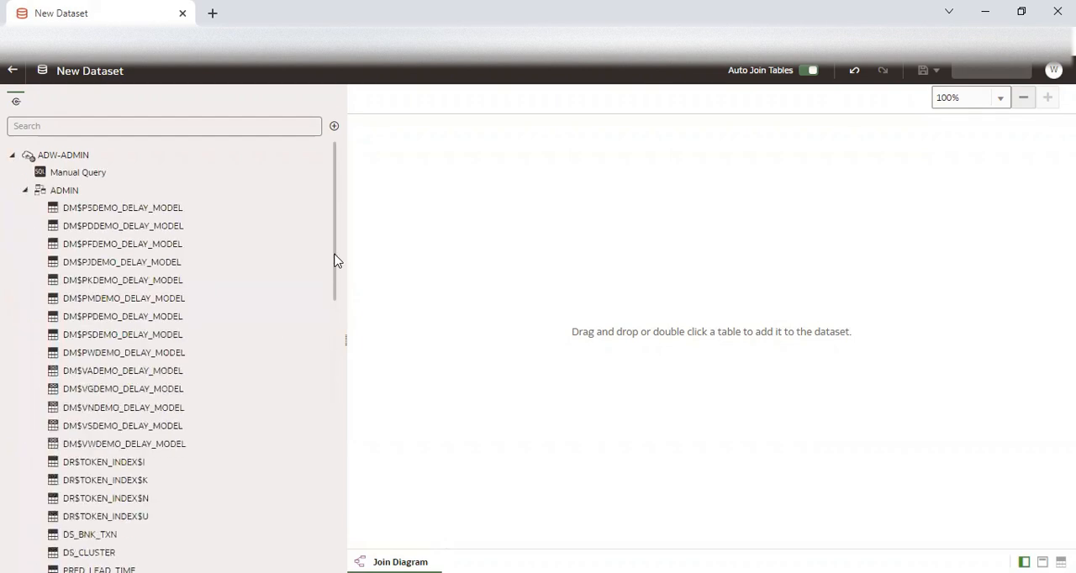
left_click_drag(336, 278, 339, 337)
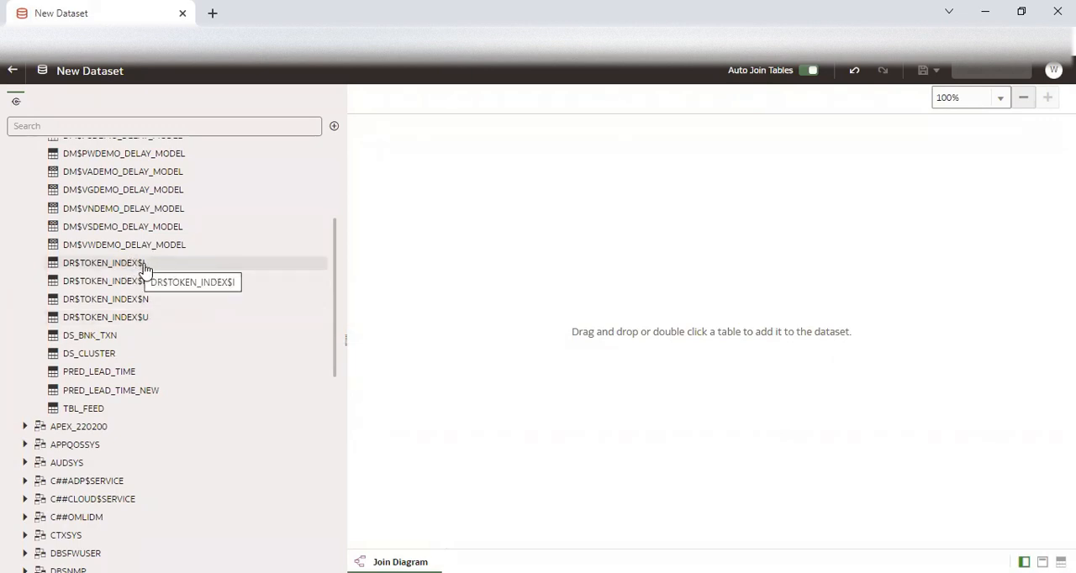
left_click(132, 267)
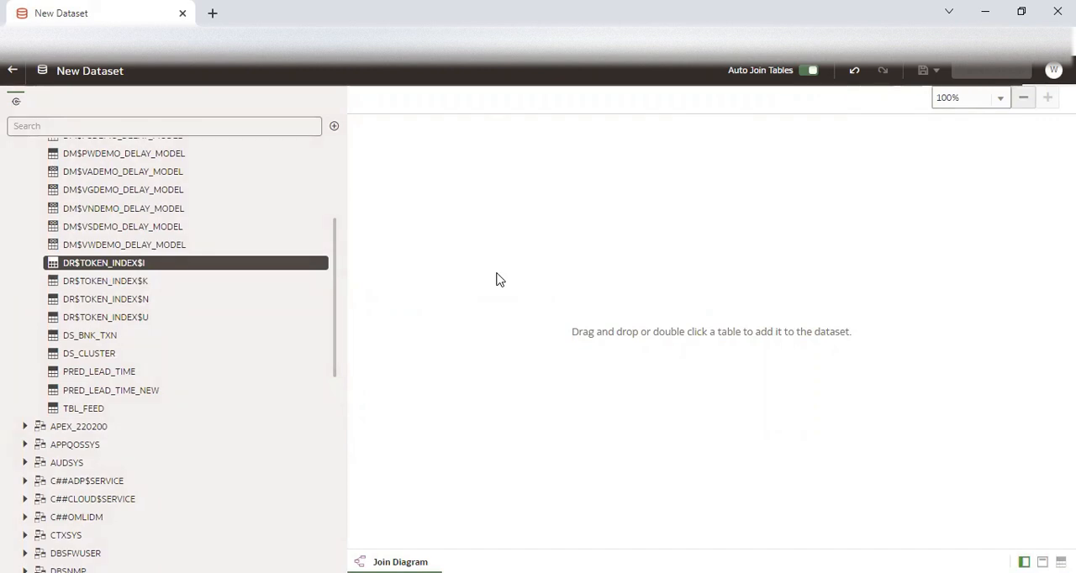
double_click(163, 267)
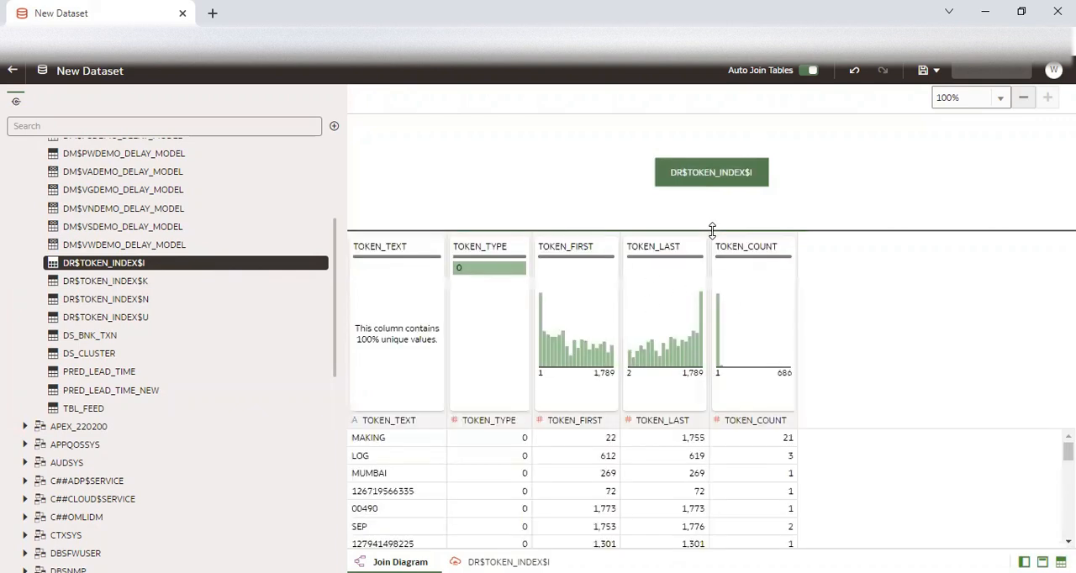
Save the dataset as DS_TOKEN.
left_click(921, 71)
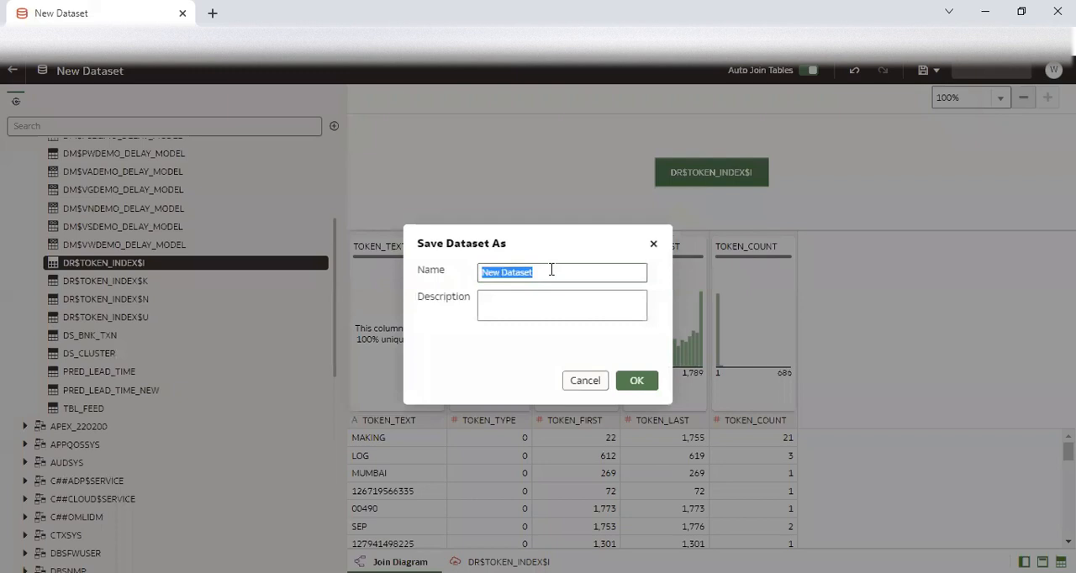
type("DS_TOKEN")
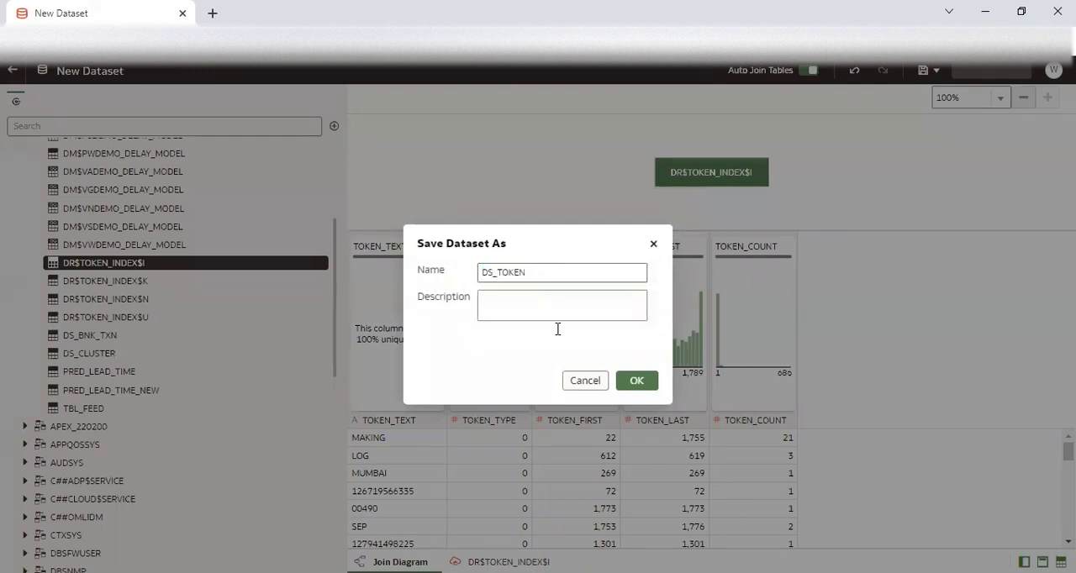
left_click(634, 380)
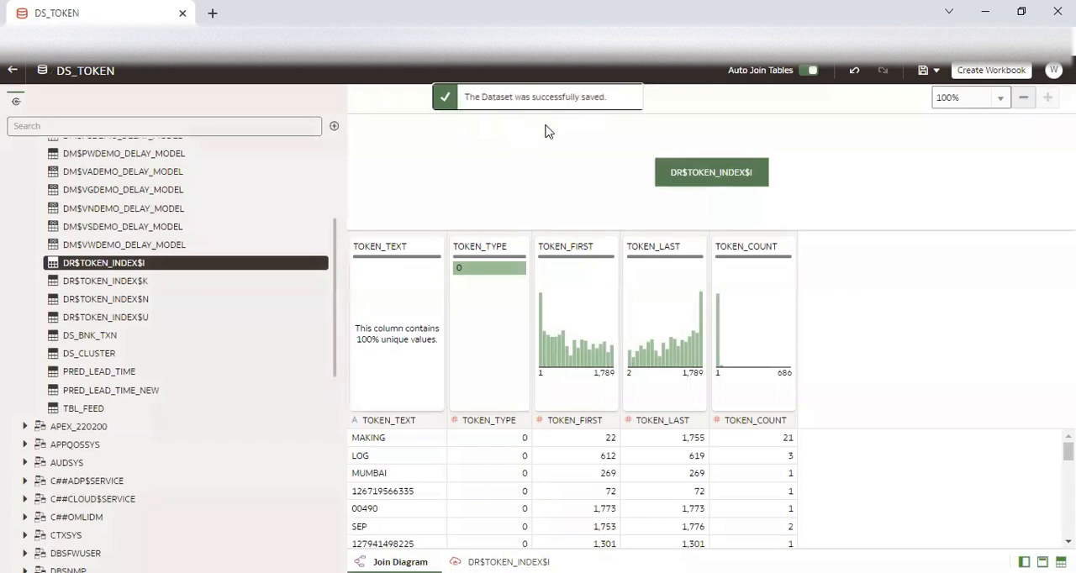
Create a workbook from DS_TOKEN and plot TOKEN_COUNT by TOKEN_TEXT on the canvas.
left_click(958, 72)
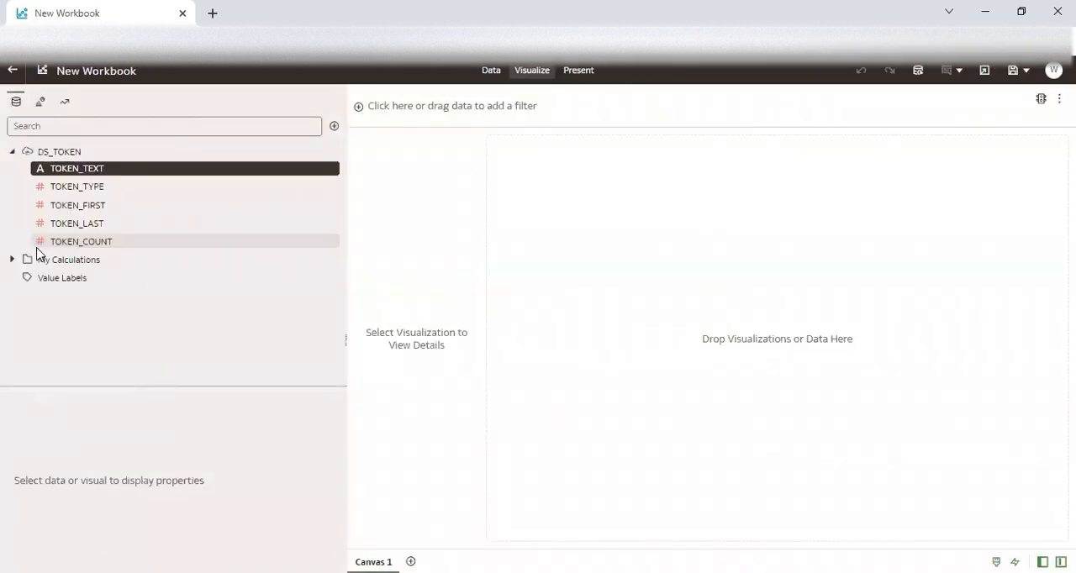
double_click(92, 243)
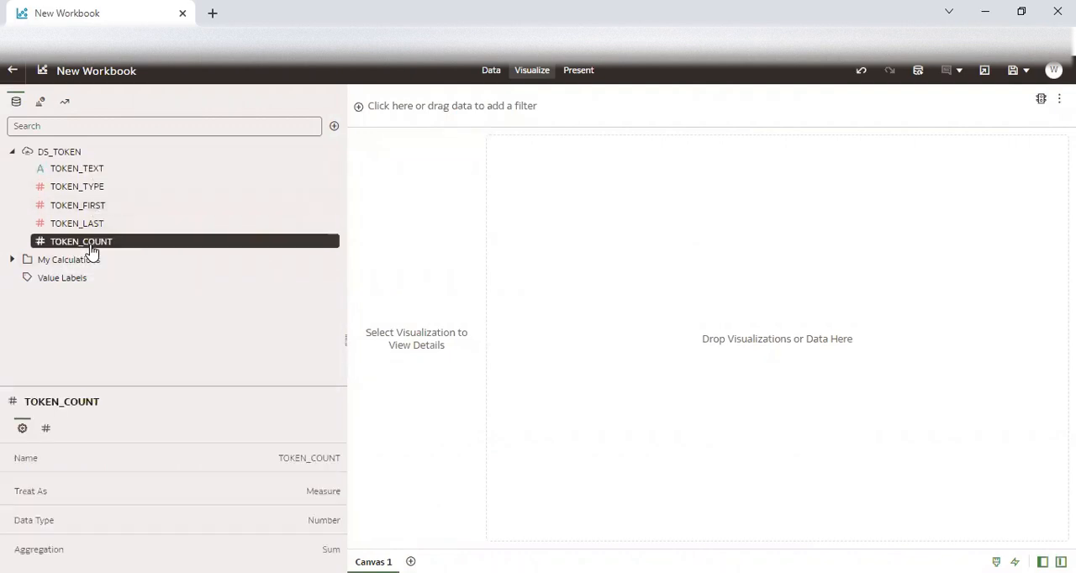
double_click(88, 171)
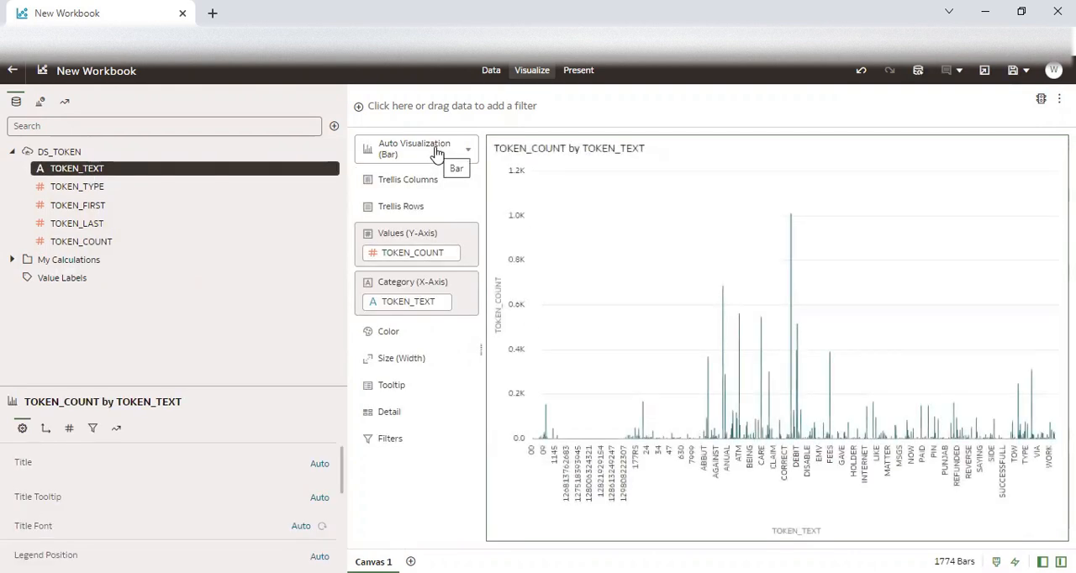
Add a TOKEN_COUNT filter to the canvas and set its type to Top Bottom N, keeping the top 10.
left_click_drag(210, 241, 367, 106)
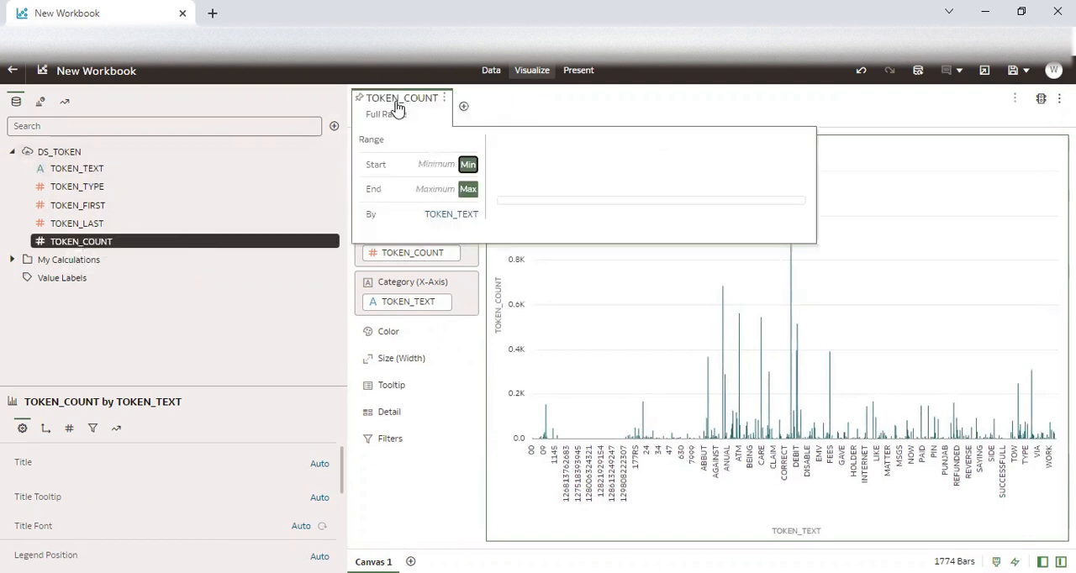
left_click(444, 101)
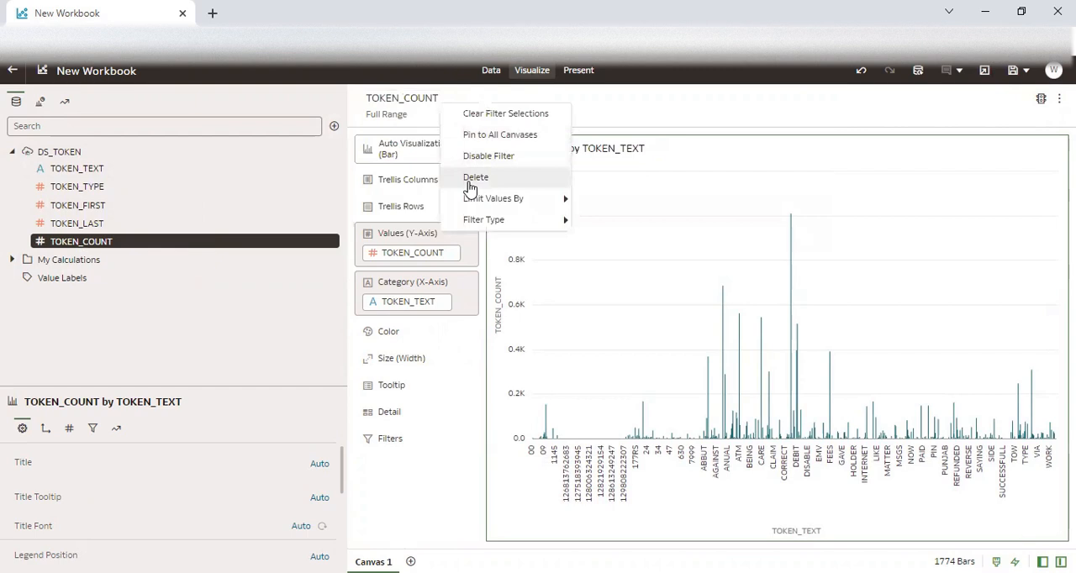
mouse_move(492, 221)
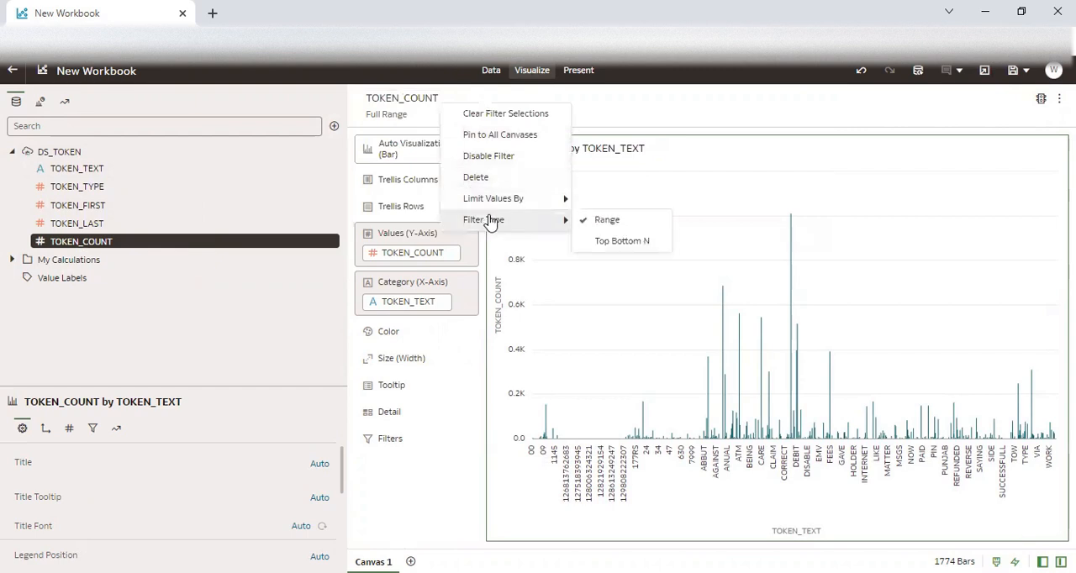
left_click(621, 244)
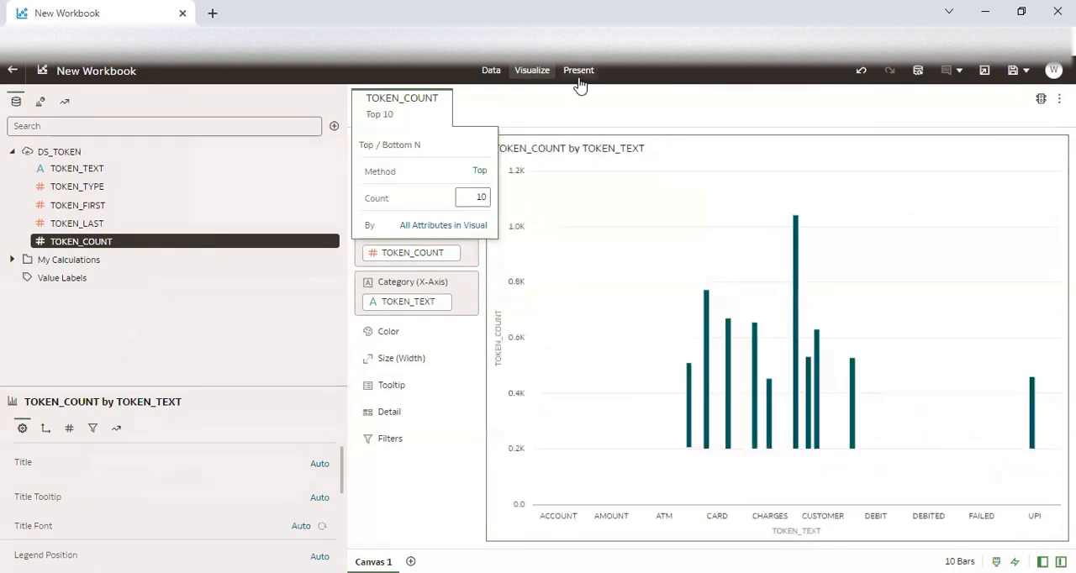
left_click(574, 107)
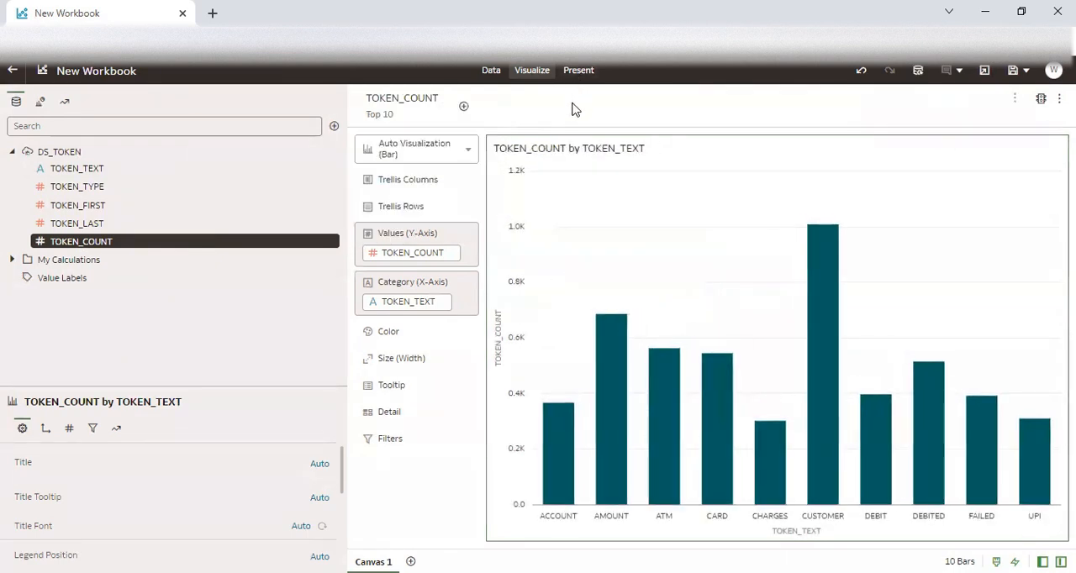
Change the chart to a Tag Cloud and colour its words by TOKEN_COUNT.
left_click(450, 151)
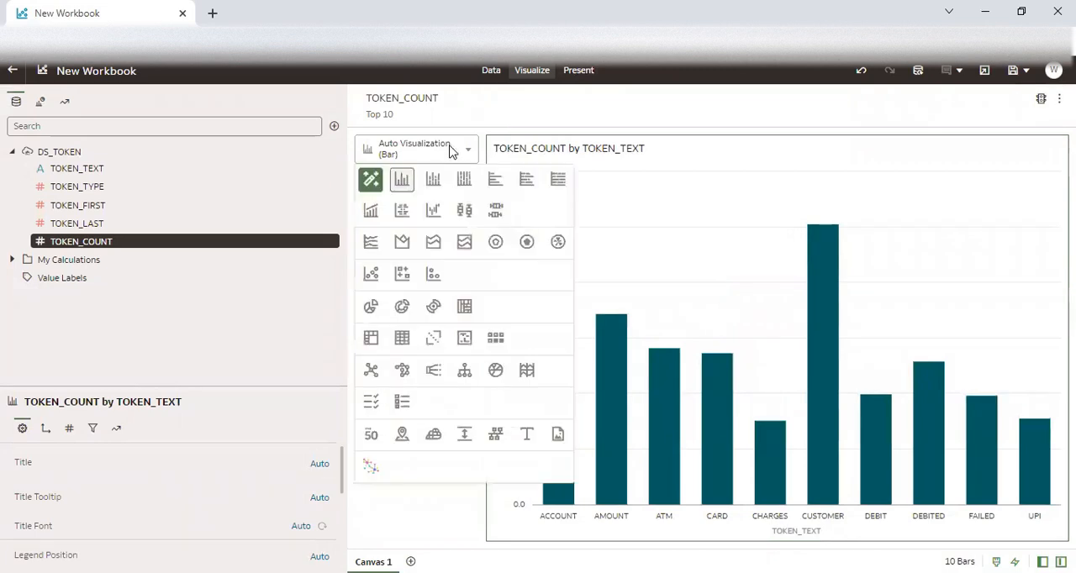
left_click(434, 436)
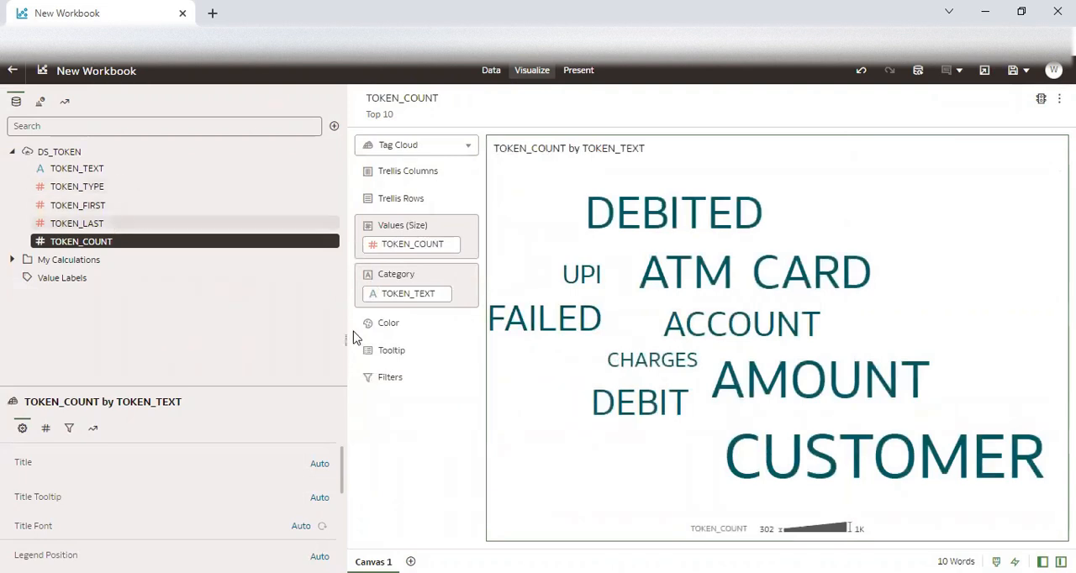
mouse_move(577, 310)
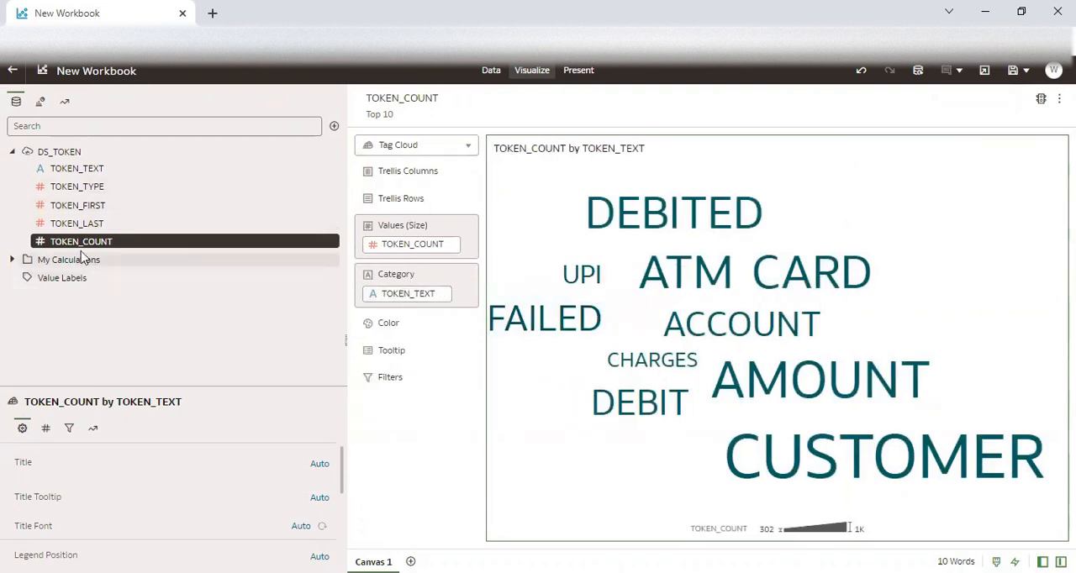
mouse_move(74, 249)
left_mouse_down()
mouse_move(274, 300)
mouse_move(391, 314)
mouse_move(382, 326)
left_mouse_up()
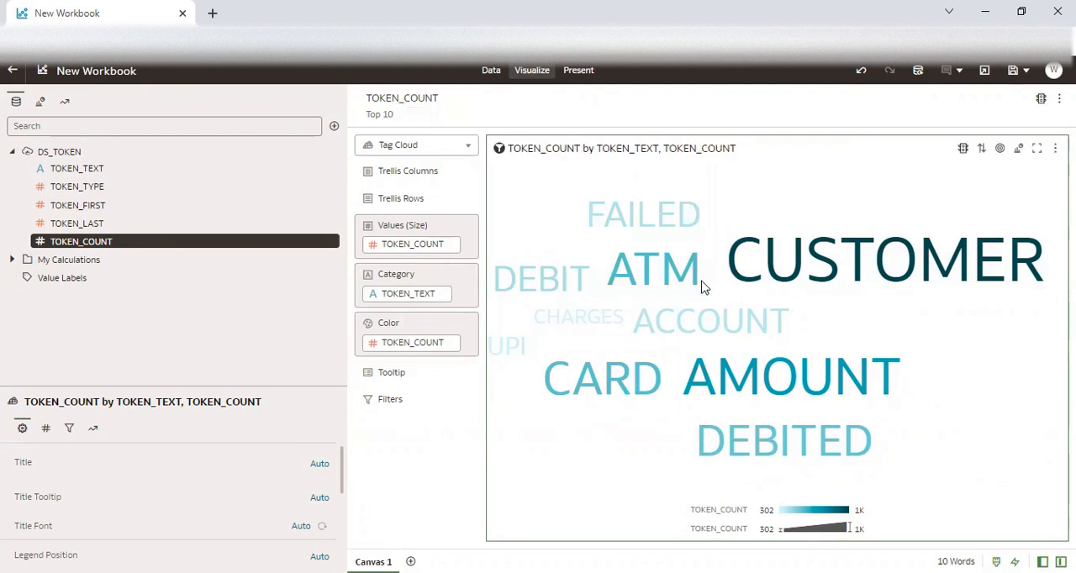
Duplicate the tag cloud visualization and change the copy to a Table.
mouse_move(685, 232)
right_click(963, 254)
mouse_move(997, 275)
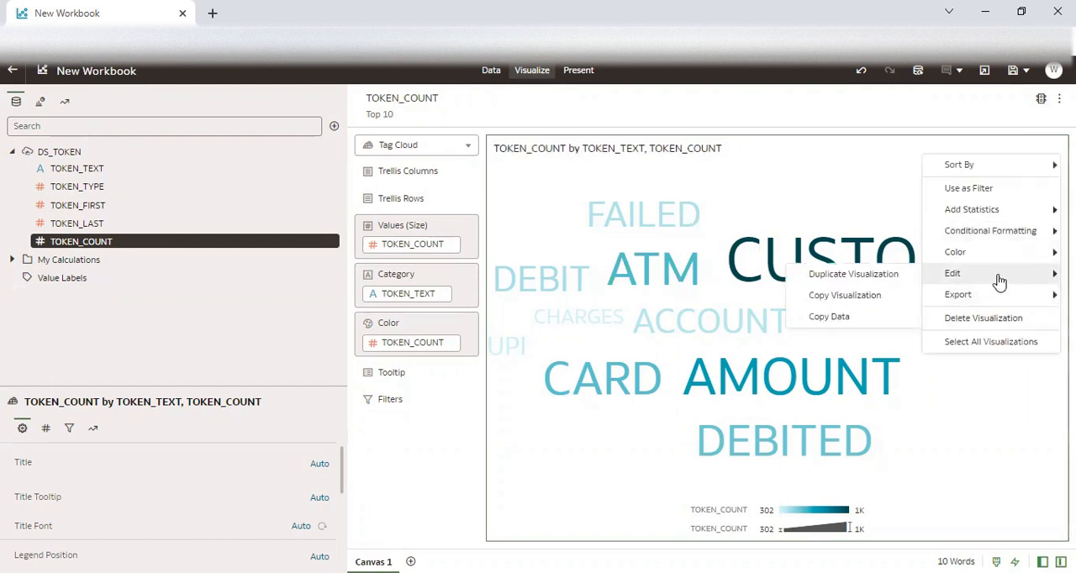
left_click(853, 273)
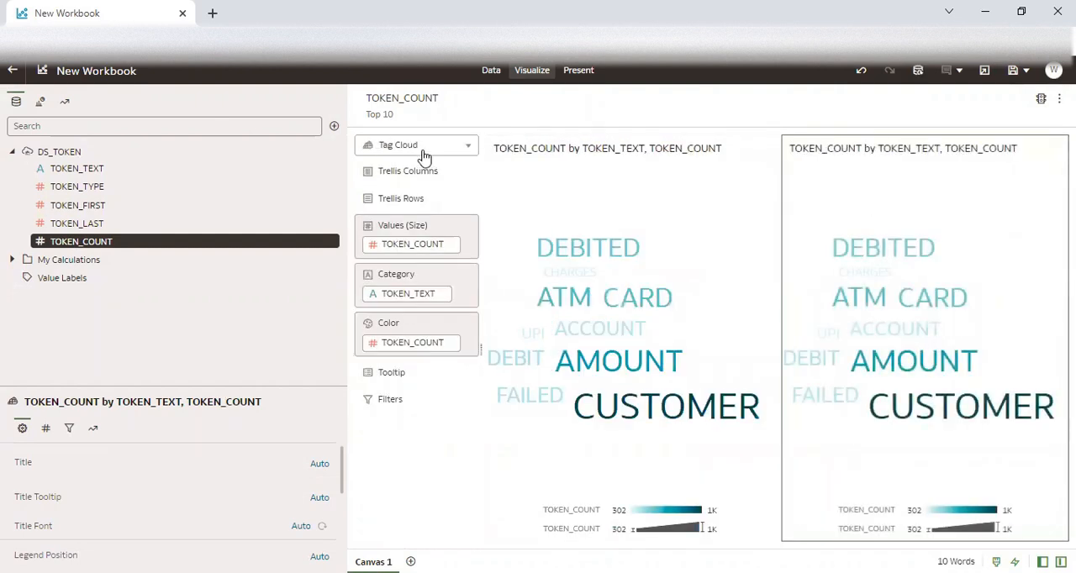
left_click(422, 152)
left_click(403, 331)
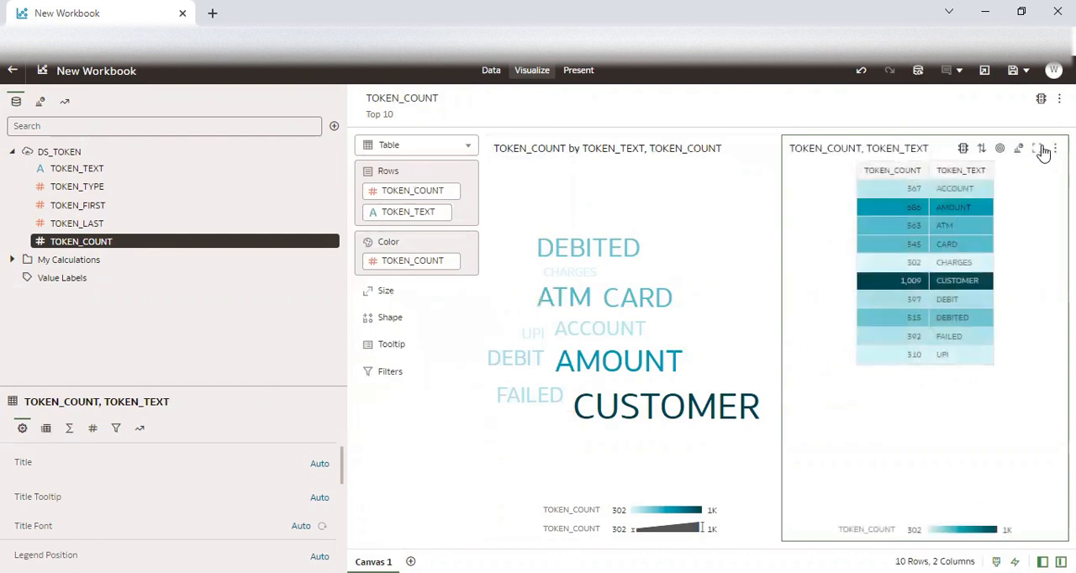
Set the table's sort order to TOKEN_COUNT, High to Low.
left_click(983, 148)
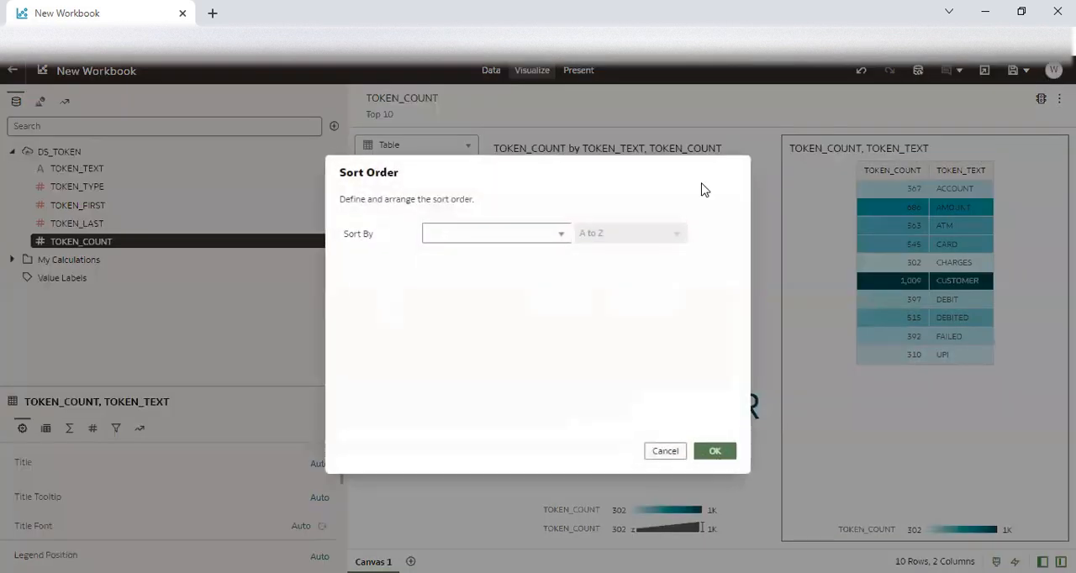
left_click(474, 235)
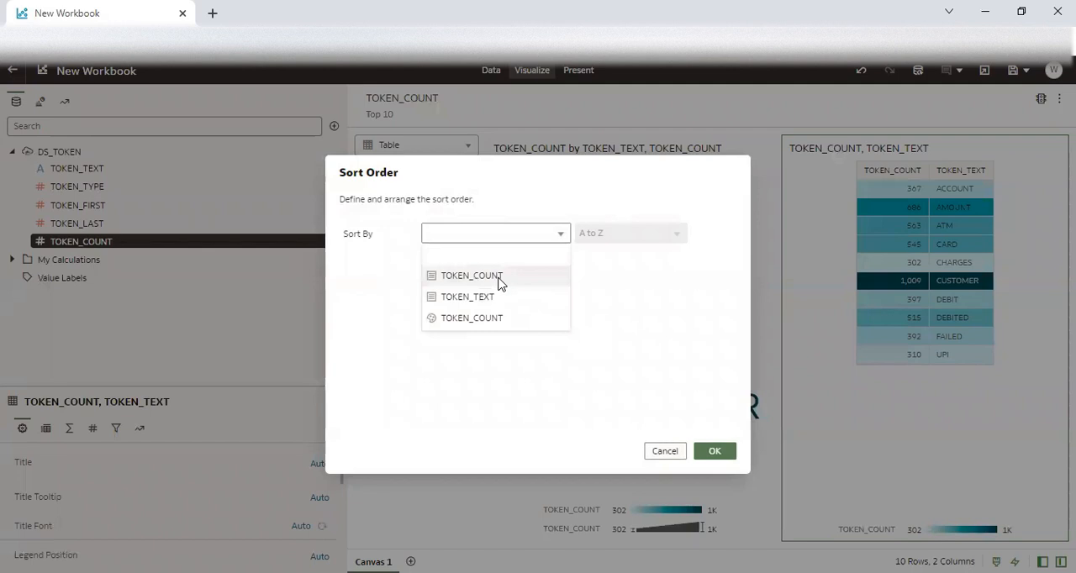
left_click(498, 283)
left_click(624, 235)
left_click(619, 276)
left_click(714, 450)
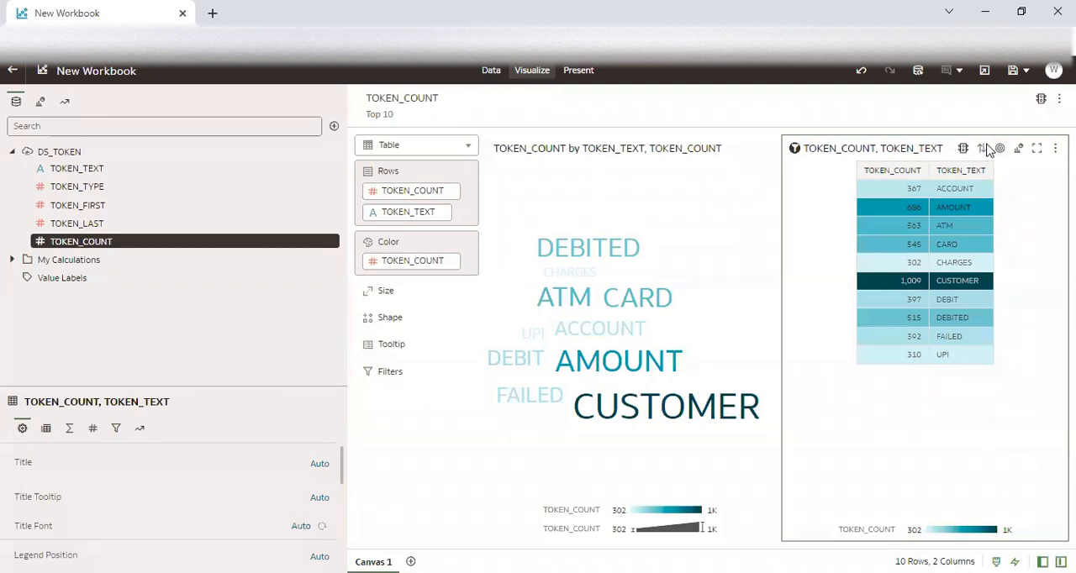
Check the table's sort order without changing it, and remove TOKEN_COUNT from the table's Color.
left_click(981, 149)
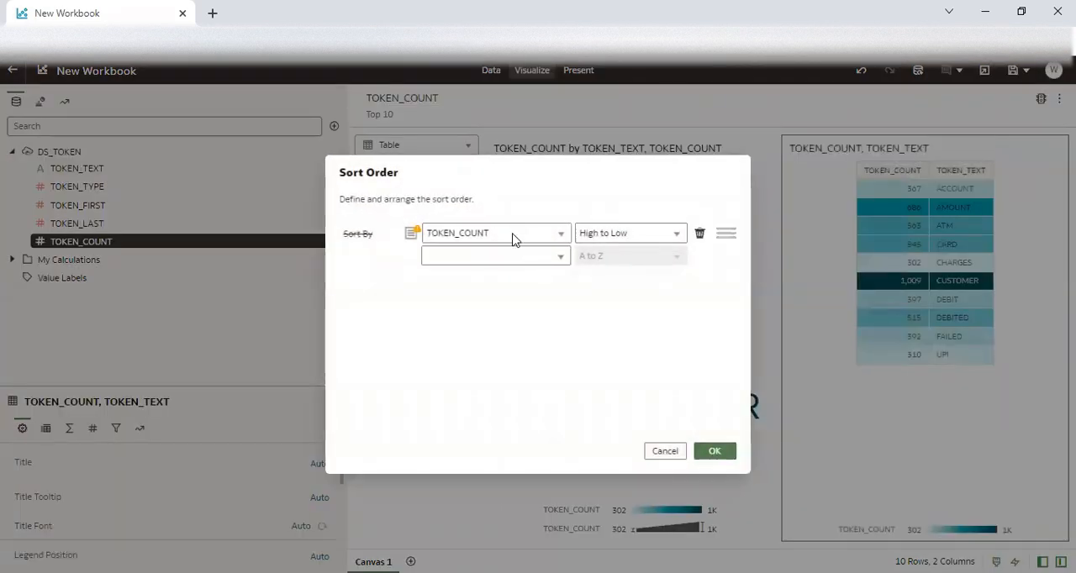
left_click(676, 451)
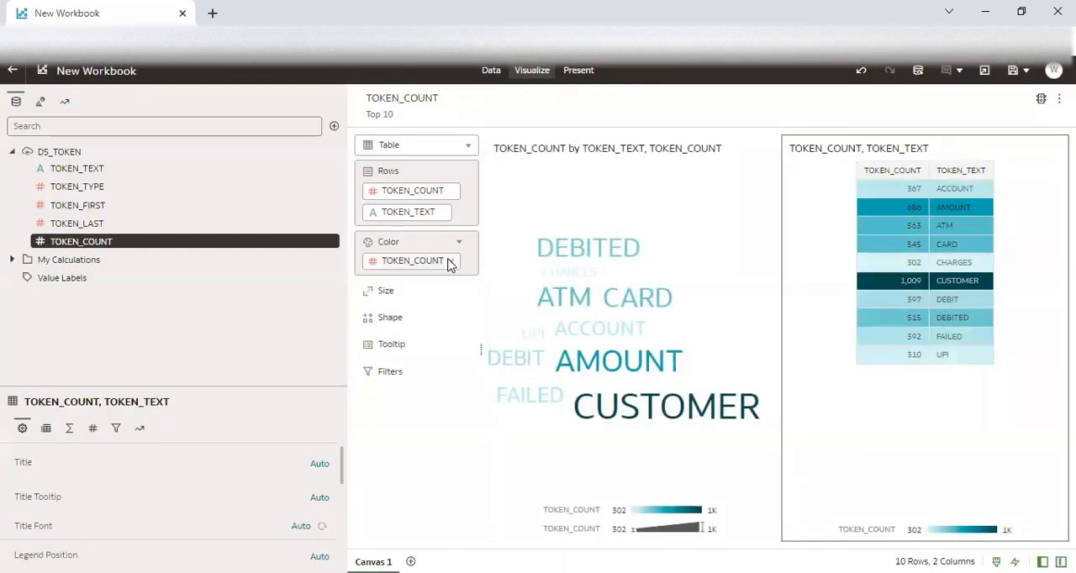
left_click(447, 264)
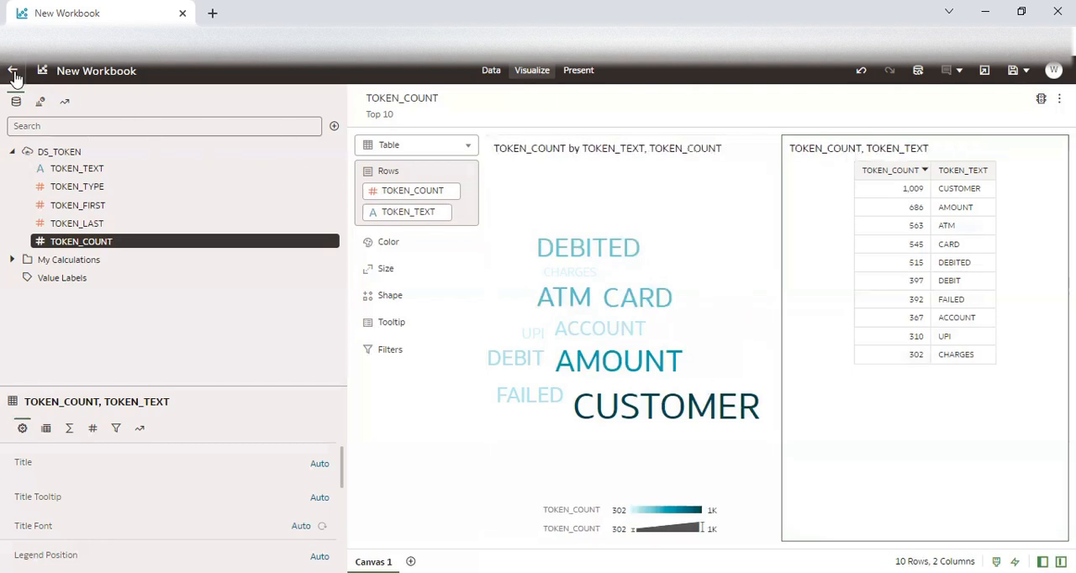
Leave the workbook without saving and start a new dataset from the ADW-ADMIN connection.
left_click(13, 72)
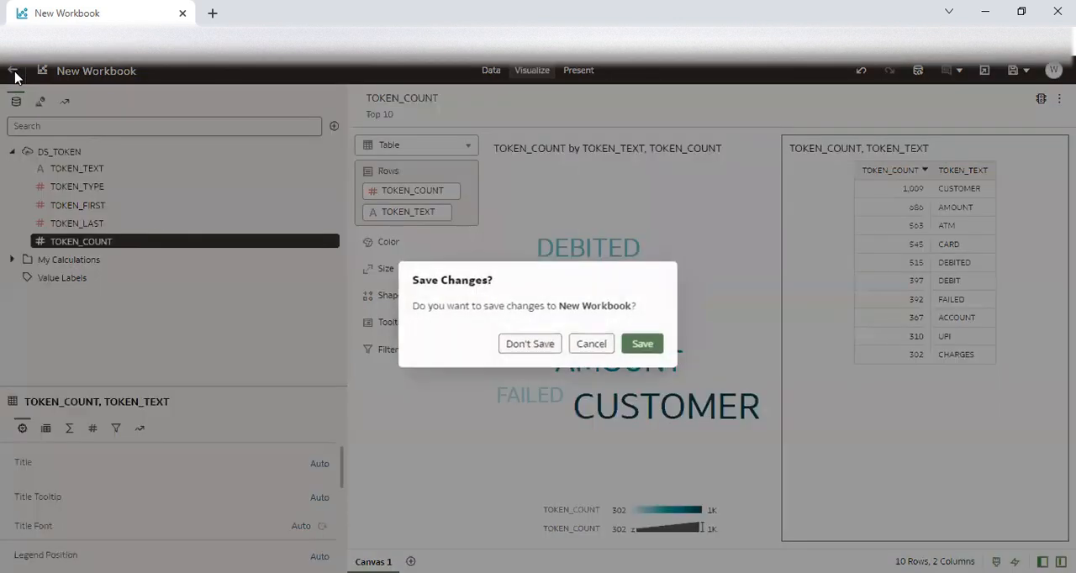
left_click(529, 344)
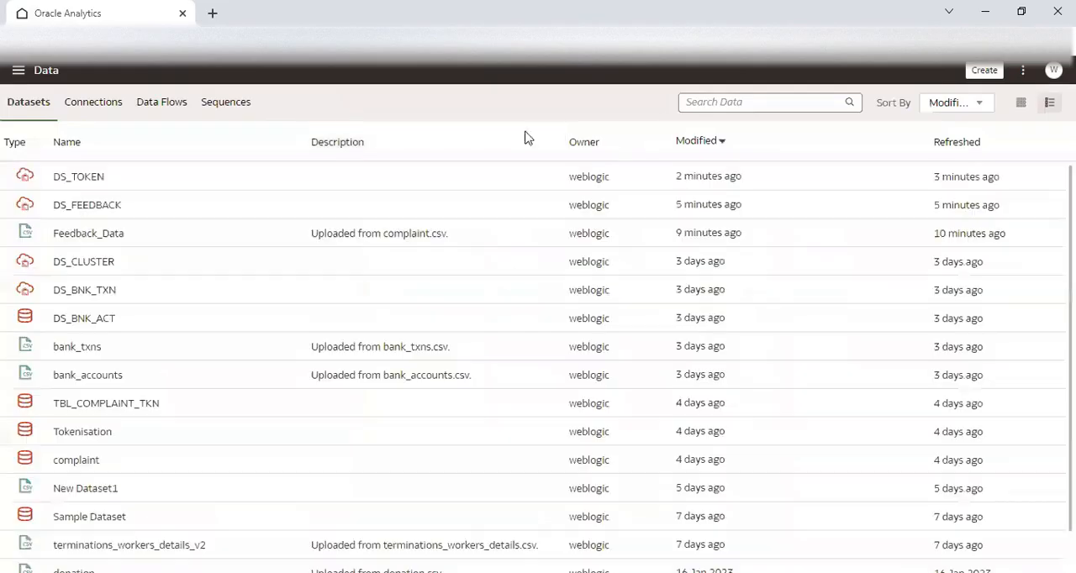
left_click(983, 70)
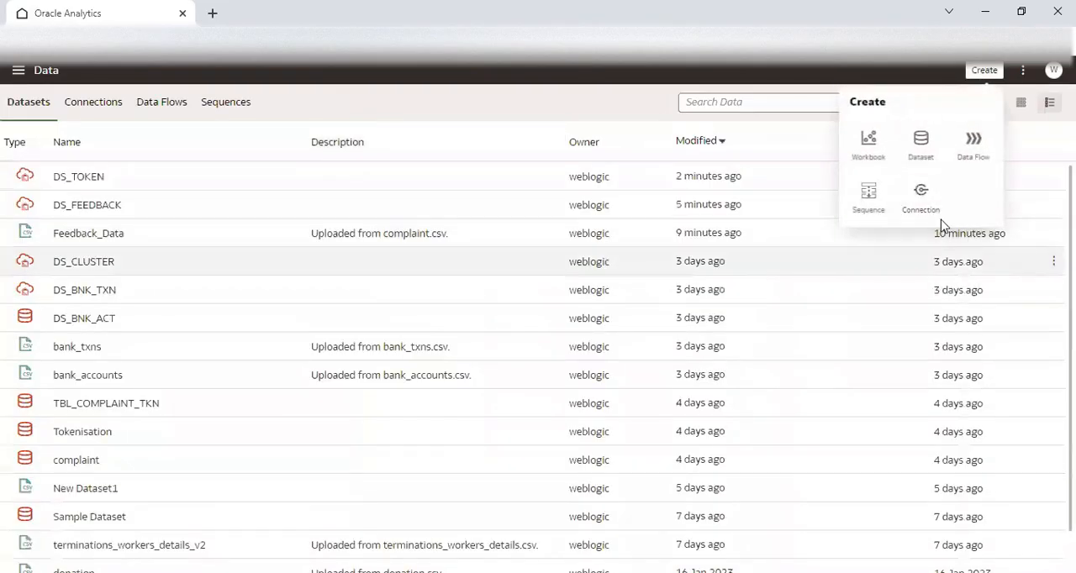
left_click(922, 158)
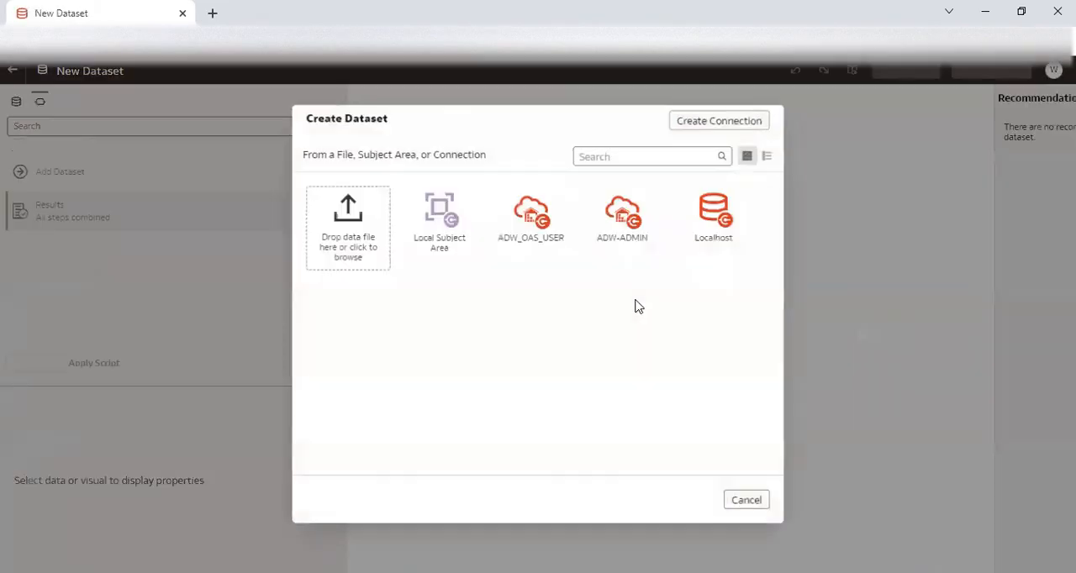
left_click(619, 246)
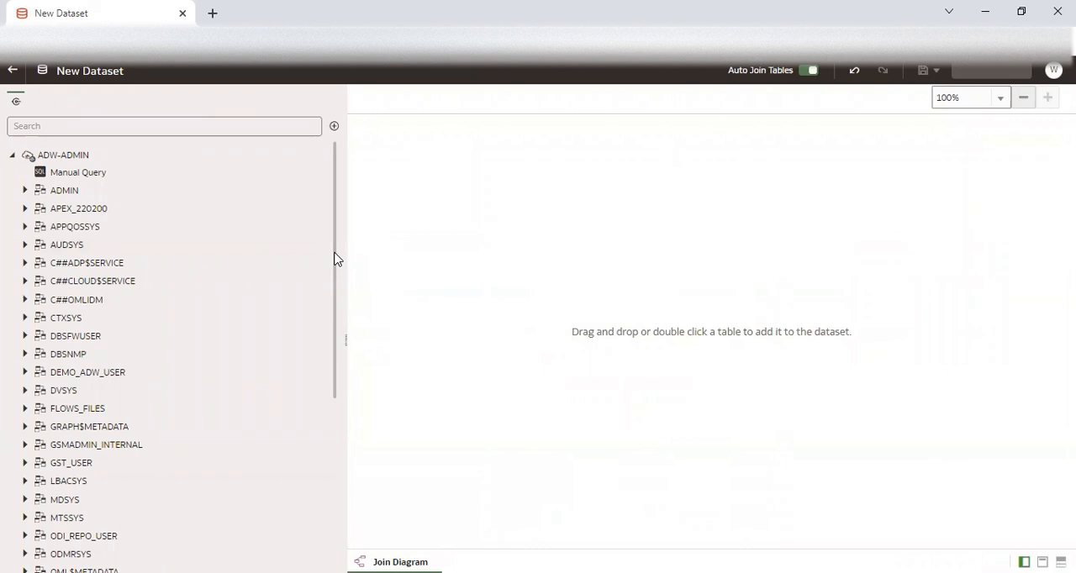
Add the TBL_FEED table from the ADMIN schema to the new dataset.
left_click(25, 191)
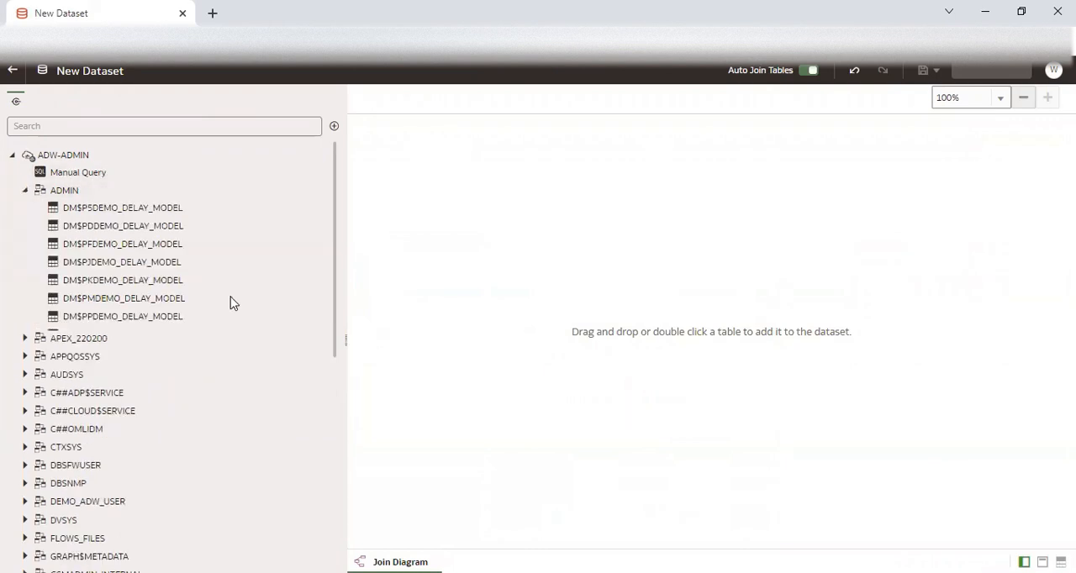
scroll(334, 399, "down", 4)
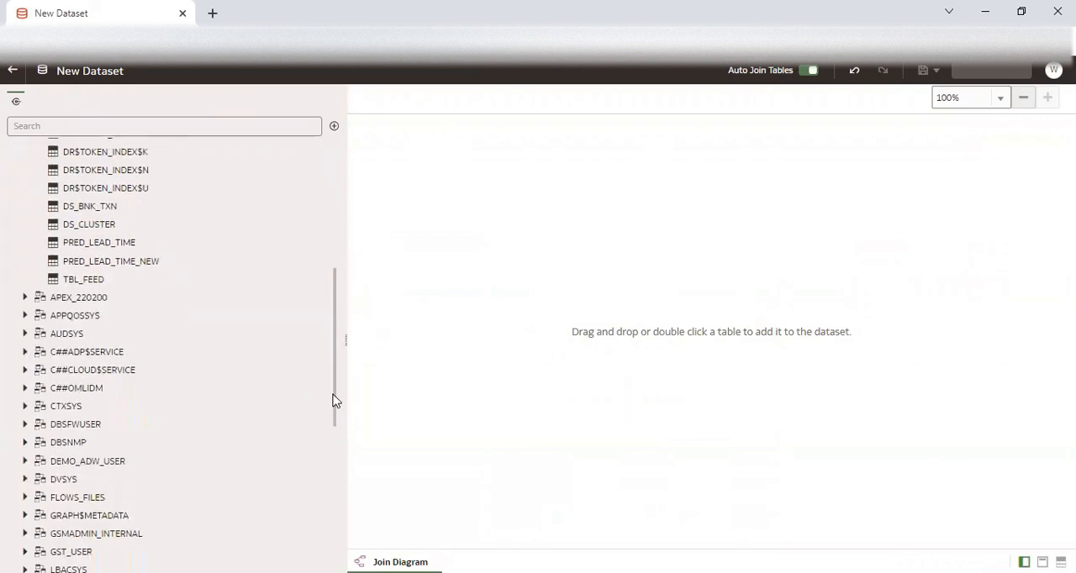
double_click(92, 278)
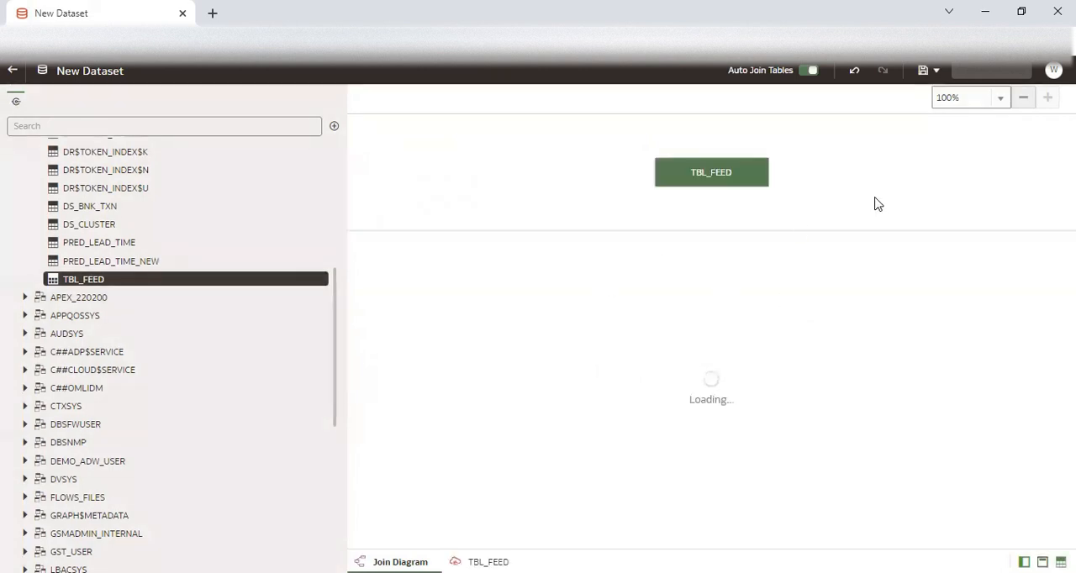
Save the dataset as TBL_FEED and return to the data overview.
left_click(933, 73)
left_click(952, 111)
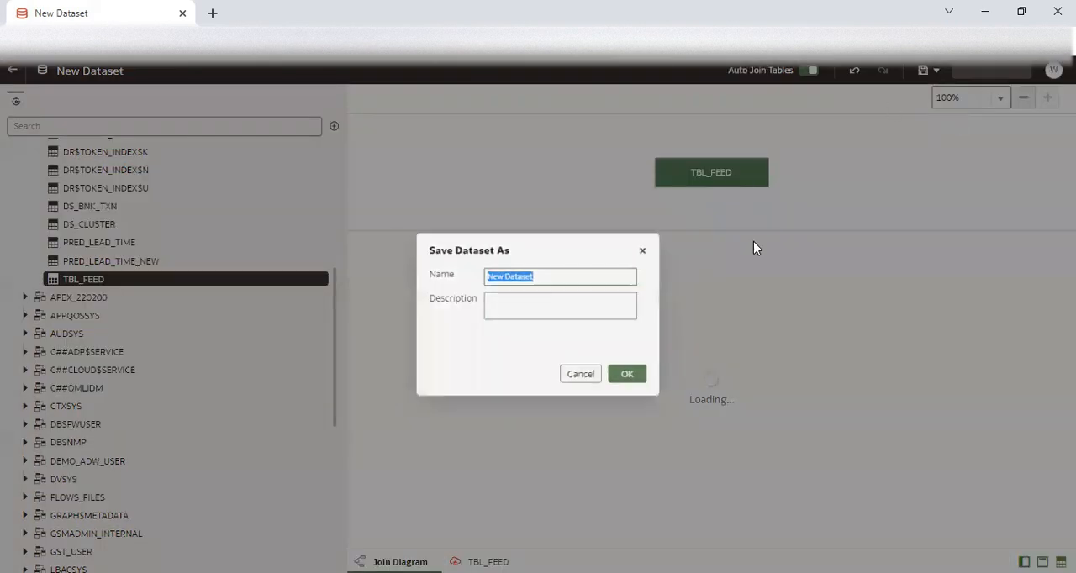
type("TBL_FEED")
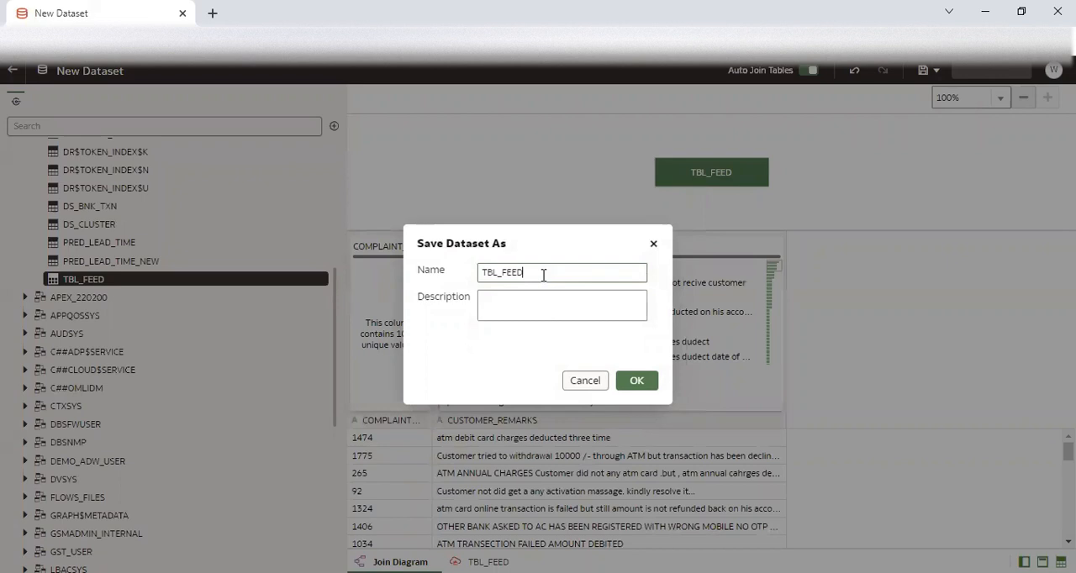
left_click(637, 383)
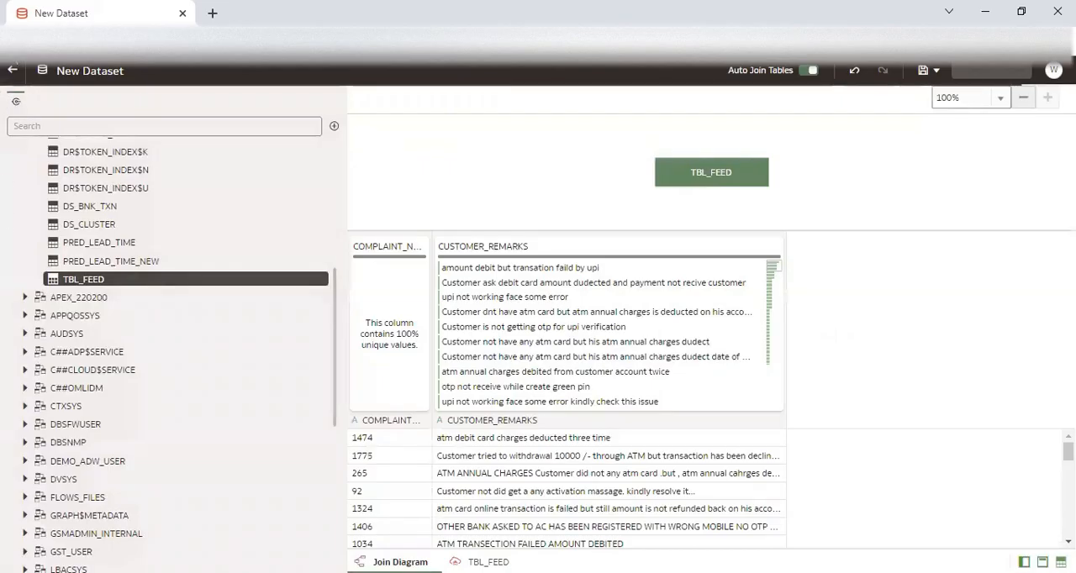
left_click(13, 74)
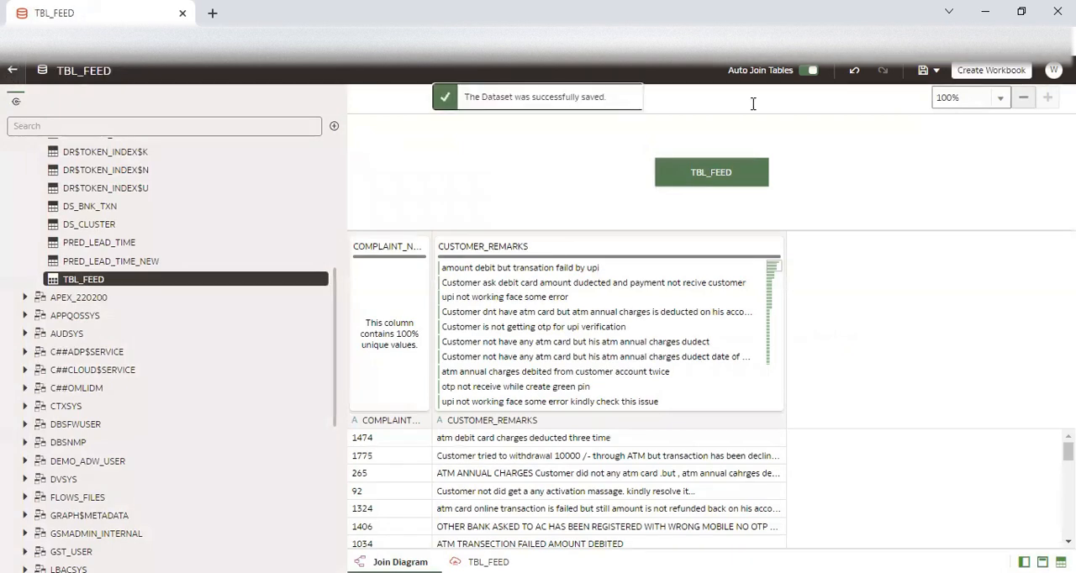
Create a new data flow with the TBL_FEED dataset as its source.
left_click(984, 69)
left_click(975, 143)
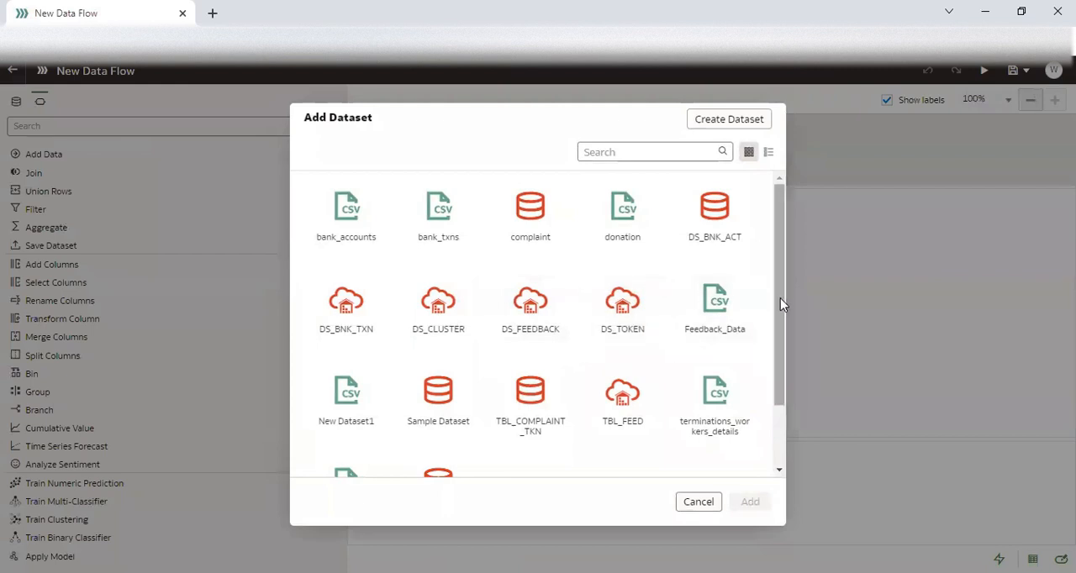
scroll(780, 298, "down", 2)
left_click(618, 335)
left_click(744, 502)
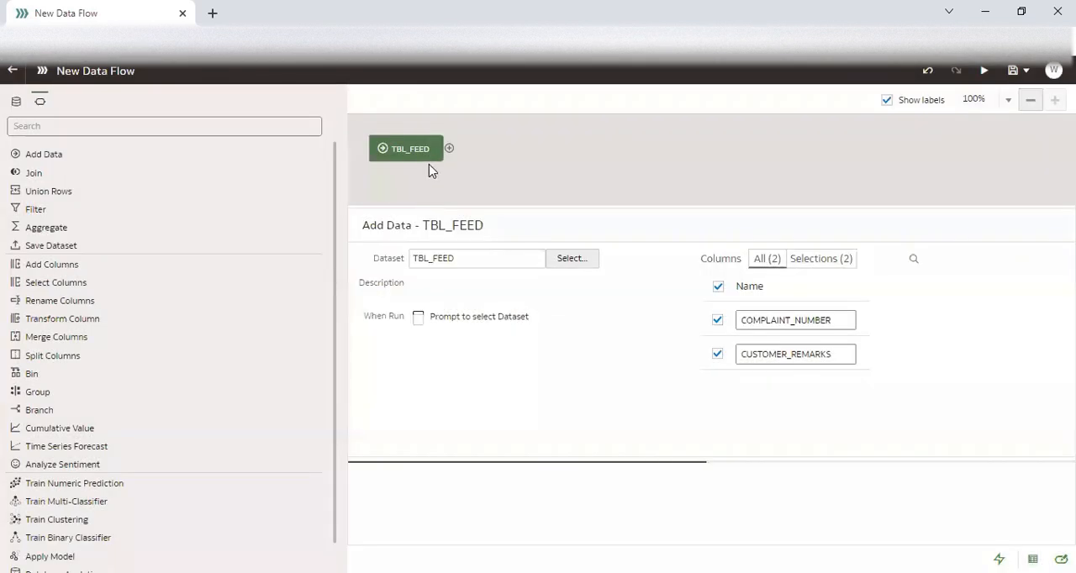
Add a Save Data step after TBL_FEED and insert a Database Analytics step with Text Tokenization between them.
left_click(449, 150)
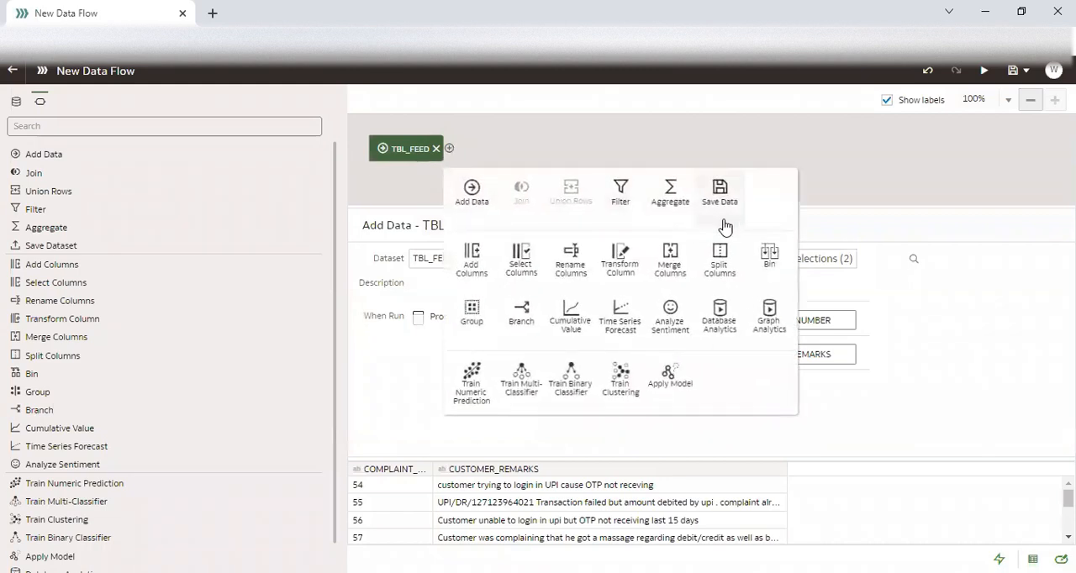
left_click(731, 210)
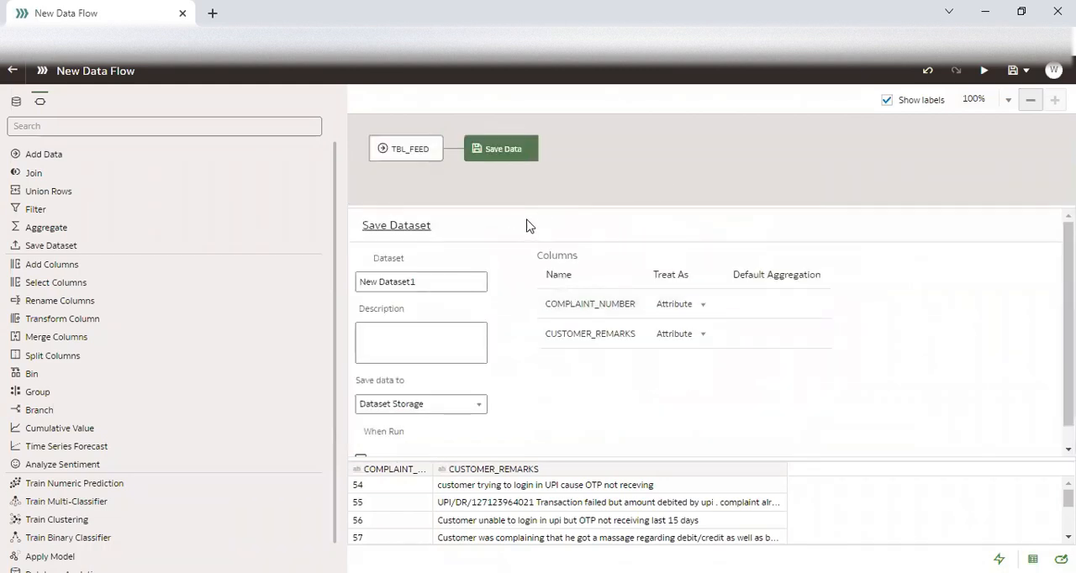
left_click(450, 150)
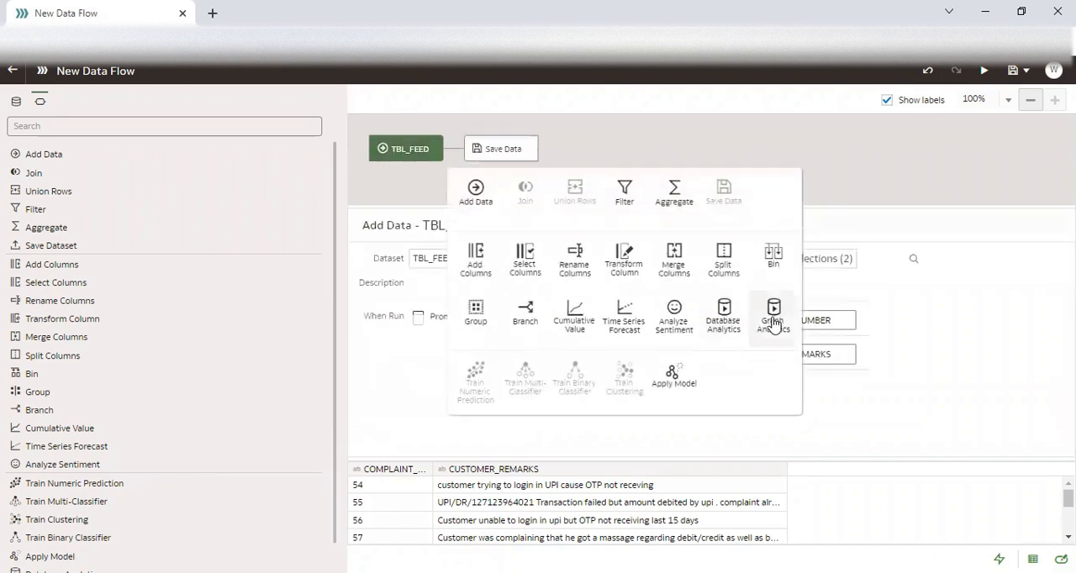
left_click(724, 317)
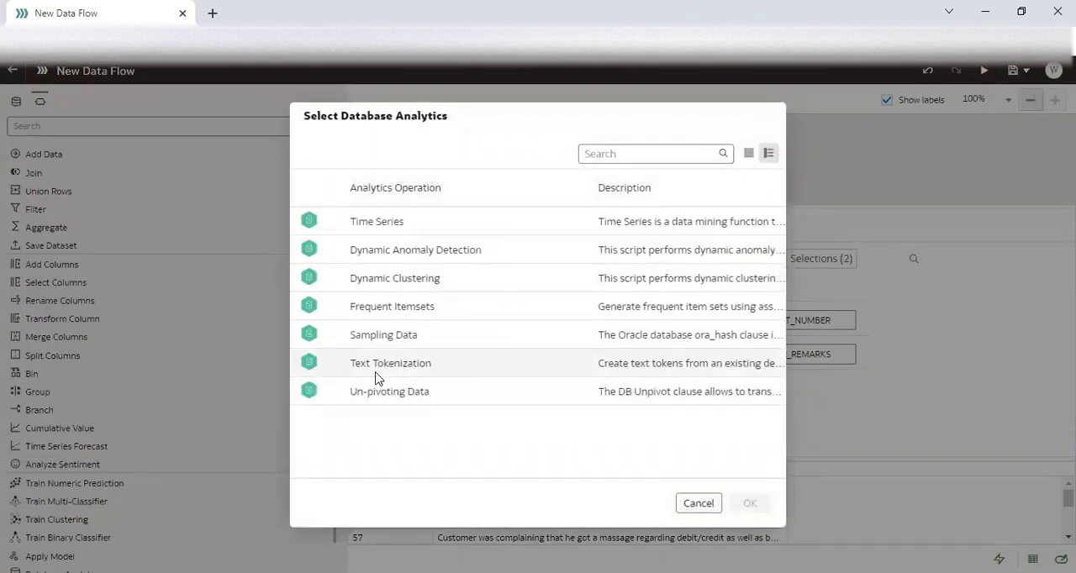
left_click(435, 369)
left_click(749, 503)
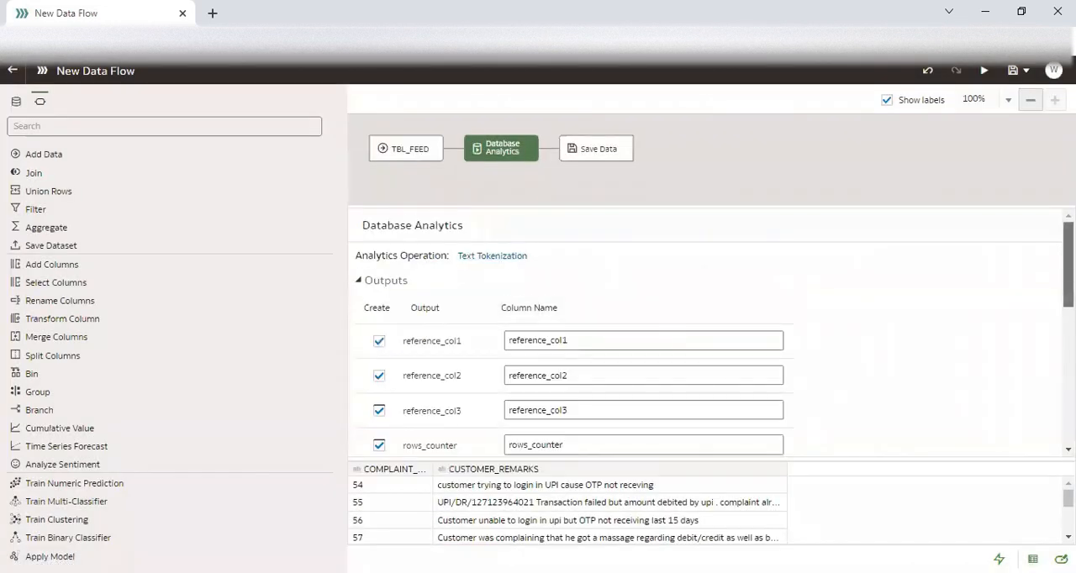
Set the tokenization's Text Column to CUSTOMER_REMARKS and its Reference Column1 to COMPLAINT_NUMBER.
scroll(608, 324, "down", 3)
scroll(538, 320, "down", 5)
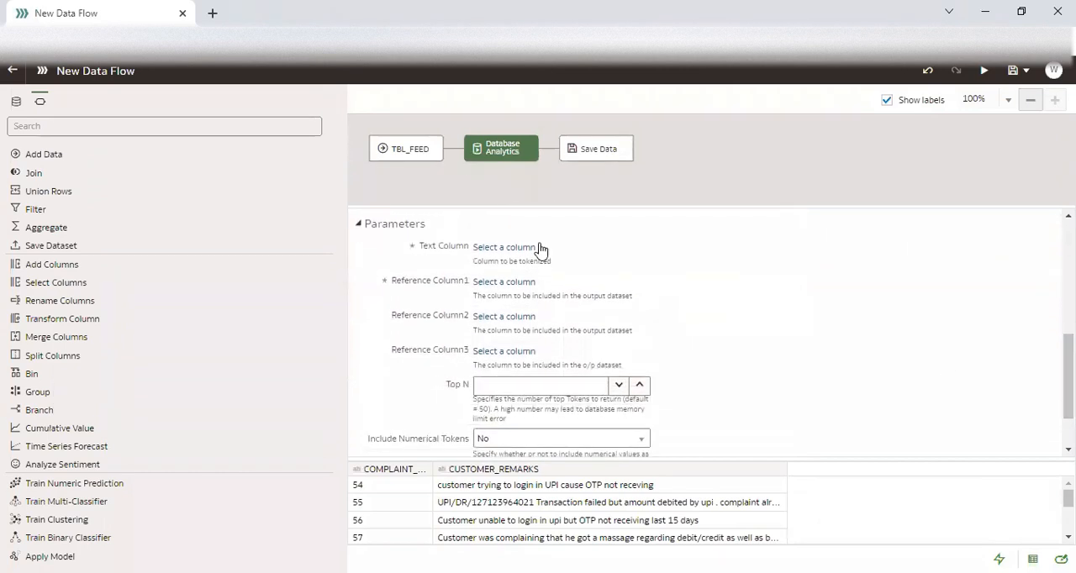
left_click(527, 250)
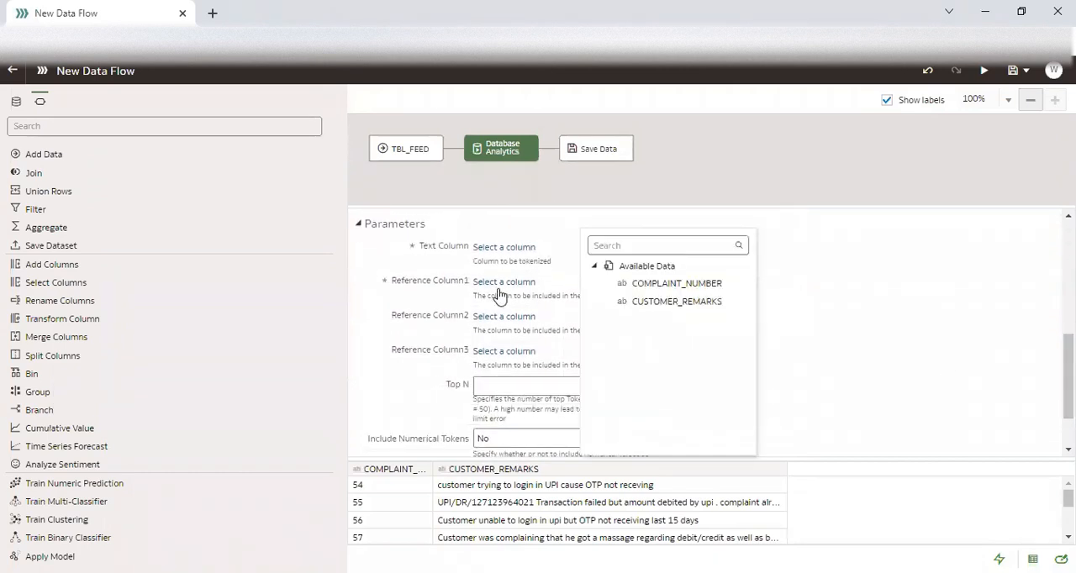
left_click(667, 304)
left_click(511, 284)
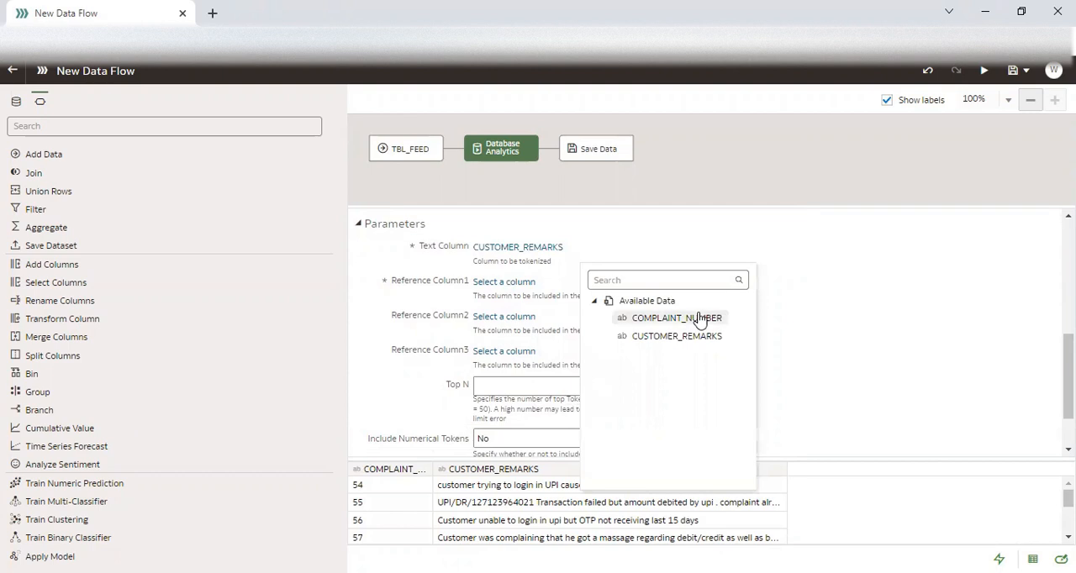
left_click(698, 320)
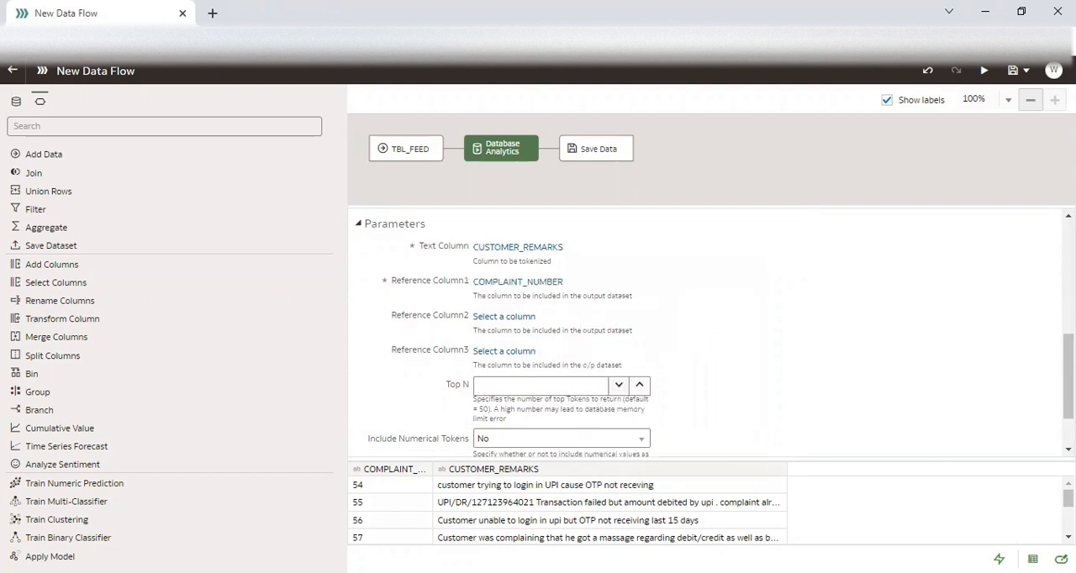
Set the tokenization's Top N to 10 and its special language lexer to ENGLISH.
scroll(614, 336, "down", 2)
left_click(603, 315)
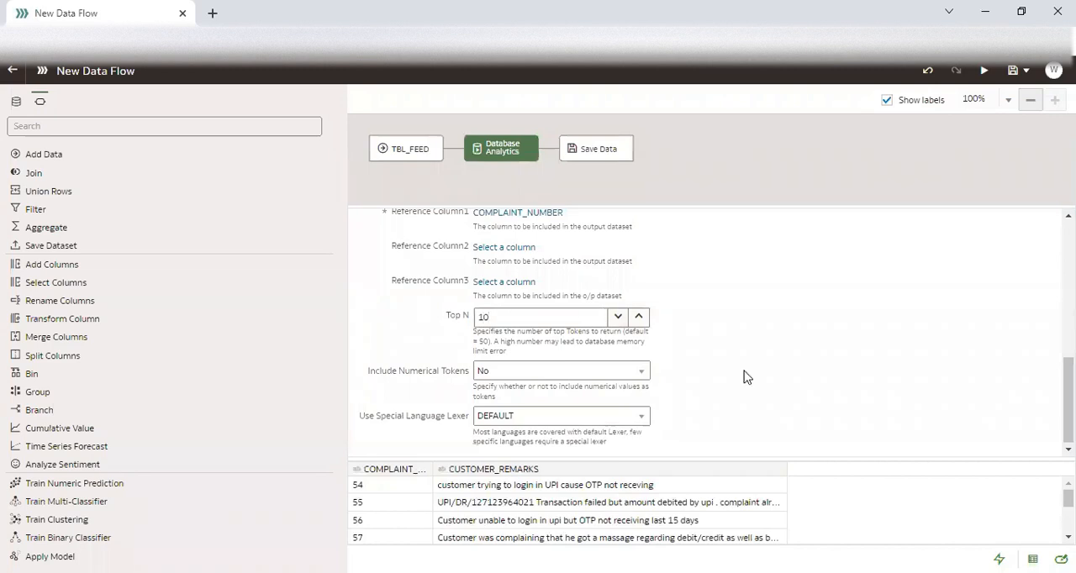
left_click(597, 419)
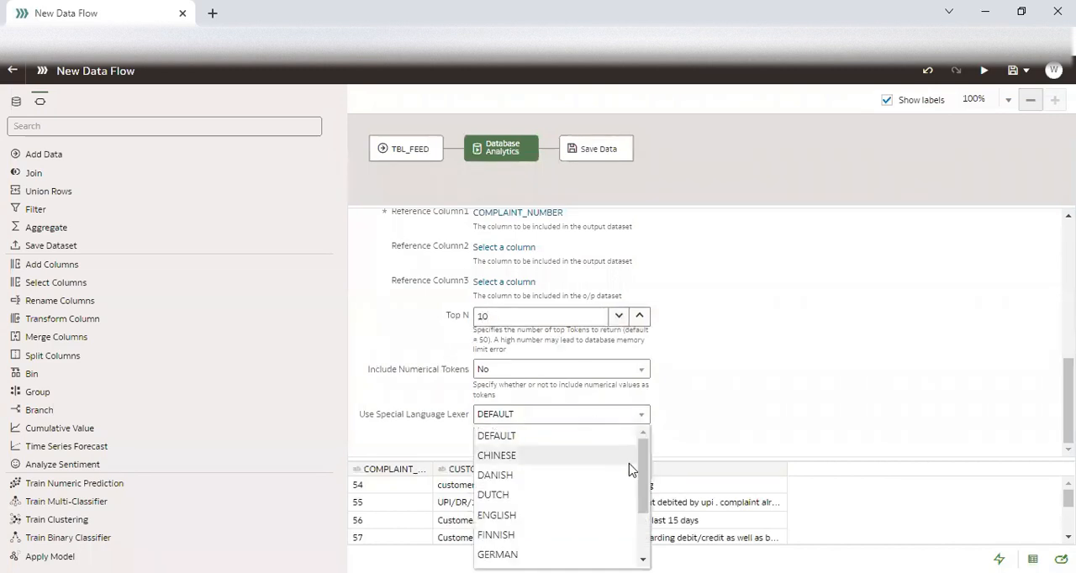
scroll(590, 497, "down", 2)
left_click(551, 481)
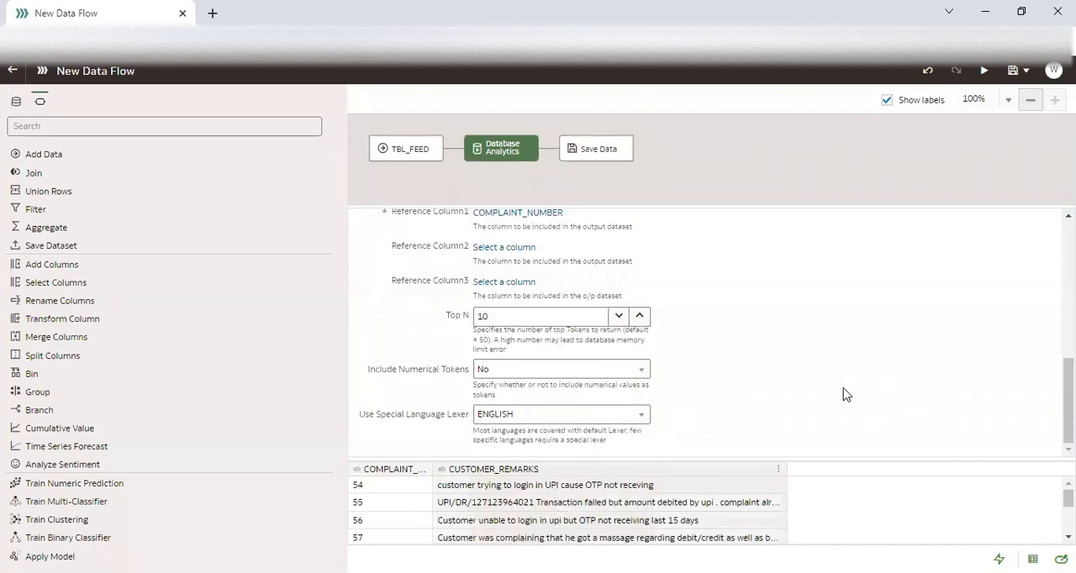
Check the Save Data step's dataset settings and remove that step from the data flow.
left_click(602, 158)
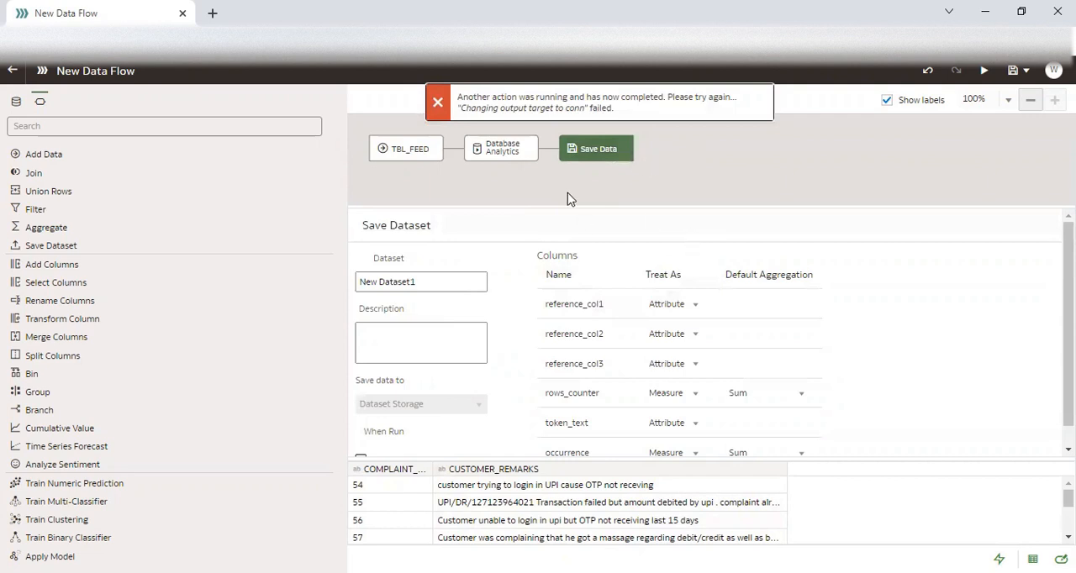
scroll(1047, 328, "down", 1)
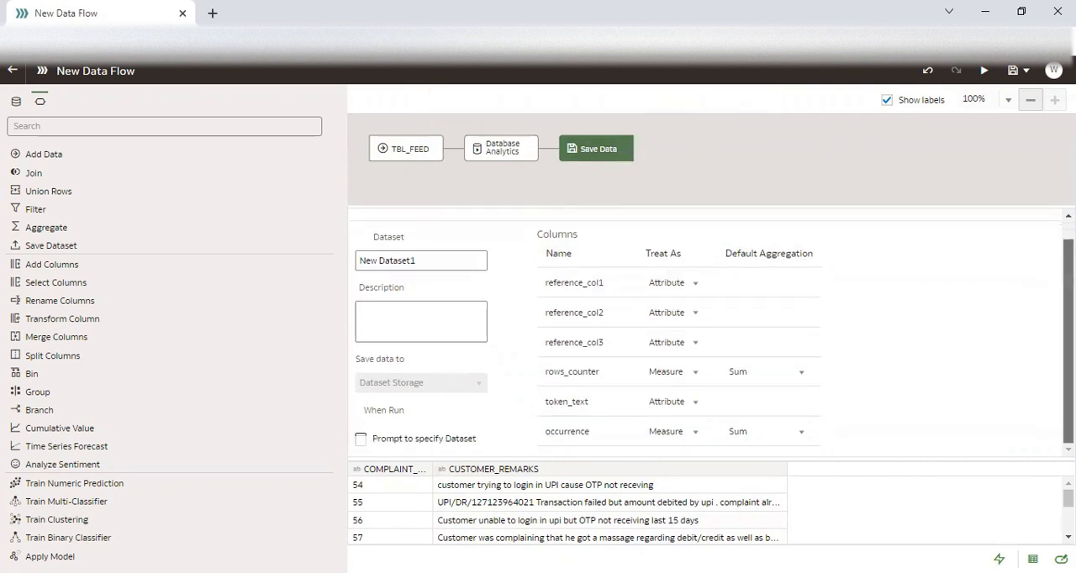
left_click_drag(437, 259, 343, 262)
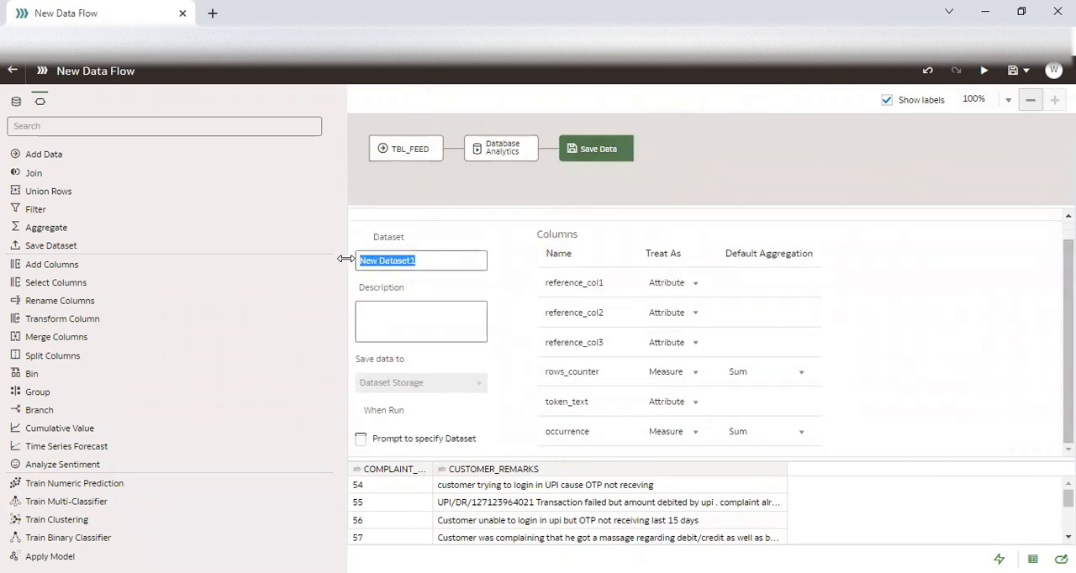
left_click(621, 151)
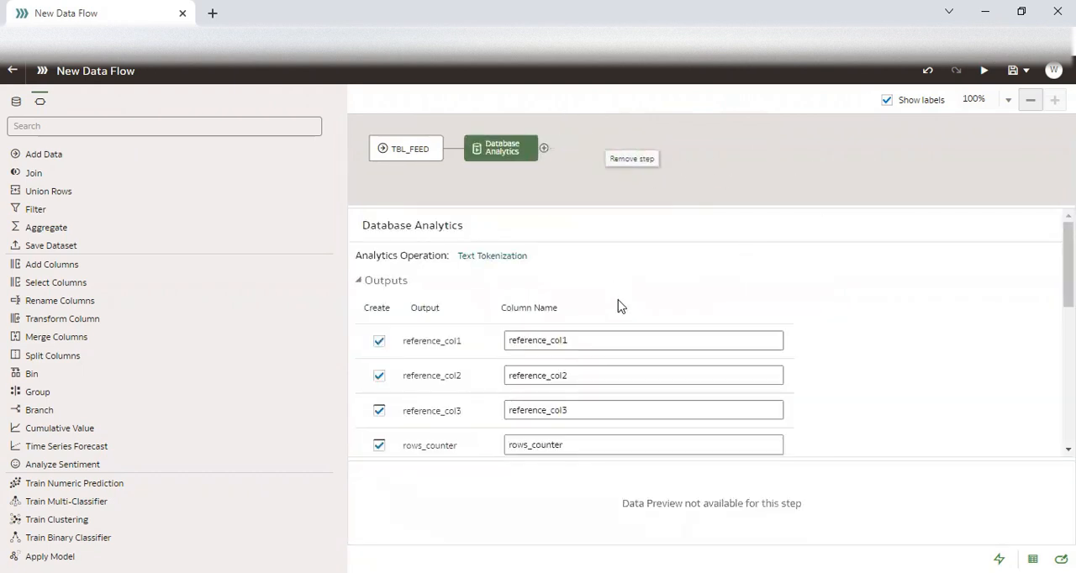
Try adding a Save Data step again after the Database Analytics step, and remove it.
left_click_drag(1068, 269, 1068, 377)
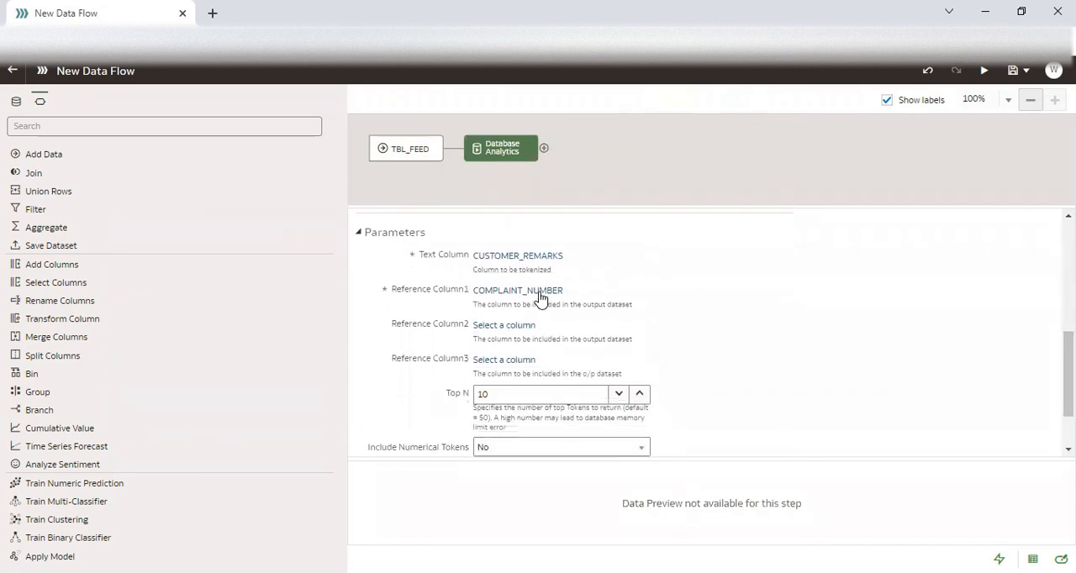
left_click(544, 148)
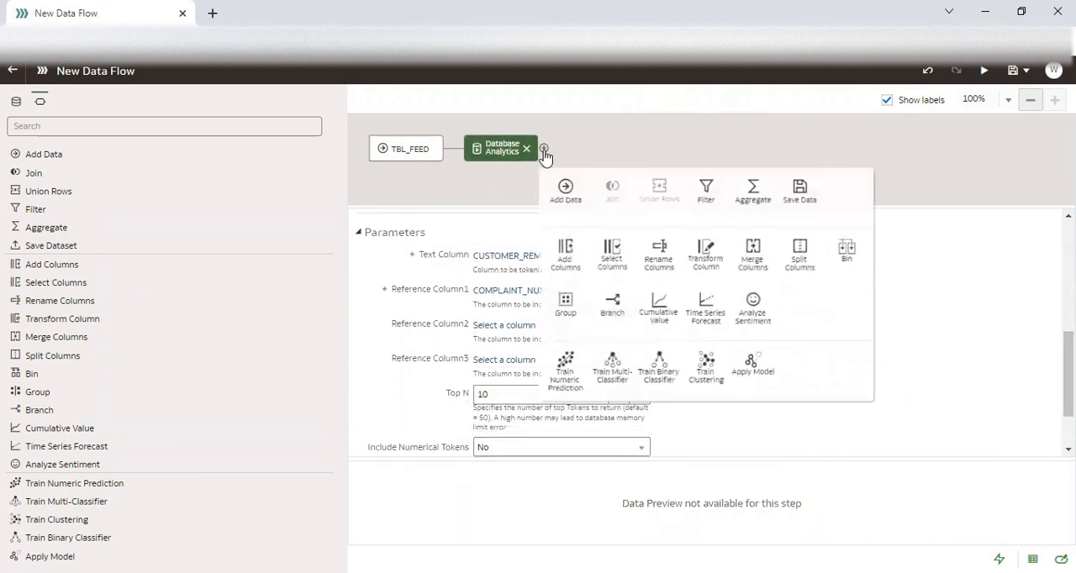
left_click(826, 206)
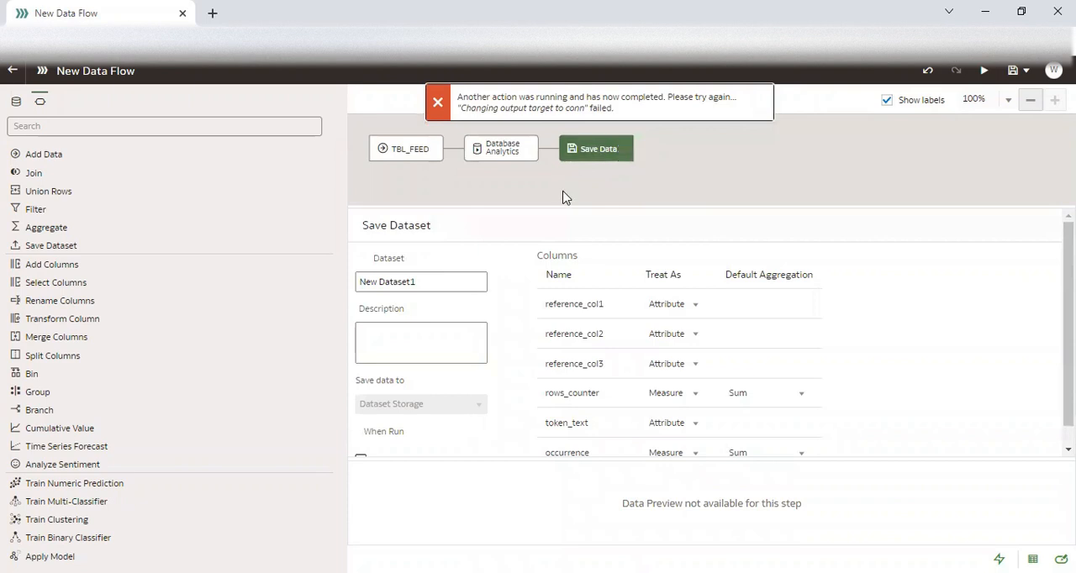
scroll(991, 388, "down", 1)
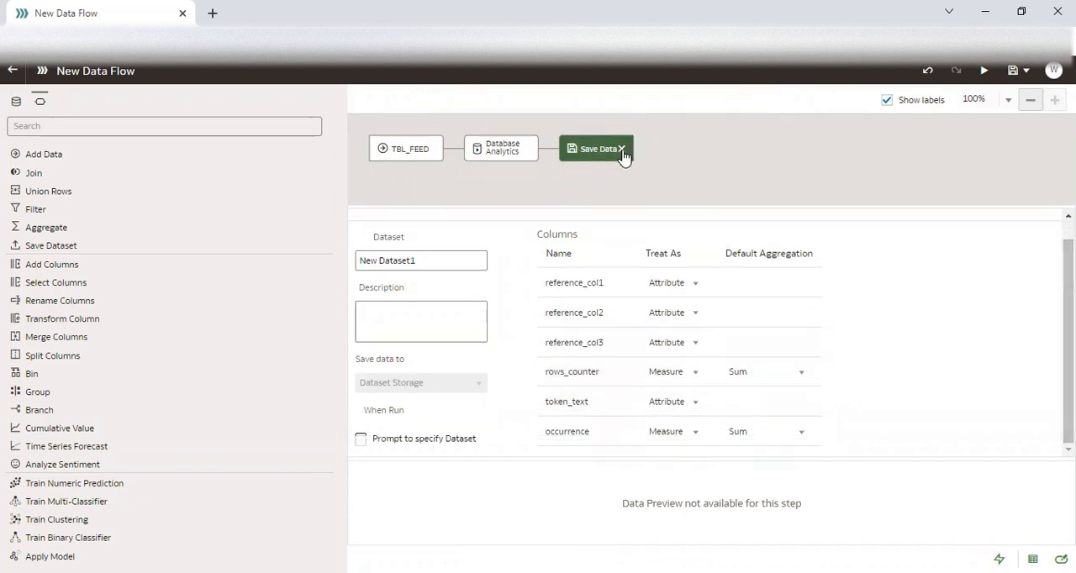
left_click(517, 166)
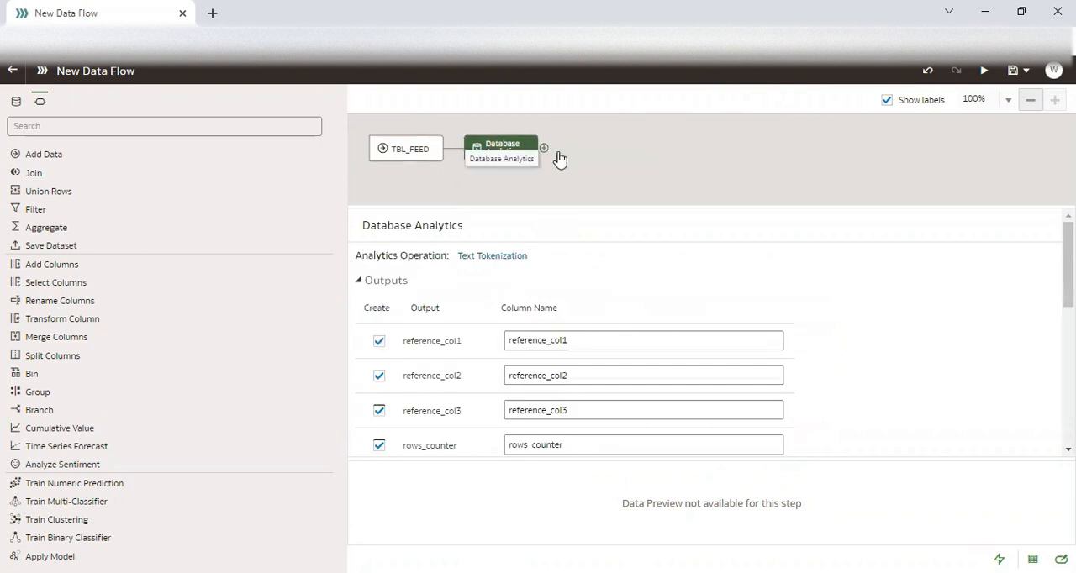
Change the tokenization's Reference Column1 to CUSTOMER_REMARKS and review the remaining parameters.
scroll(711, 332, "down", 5)
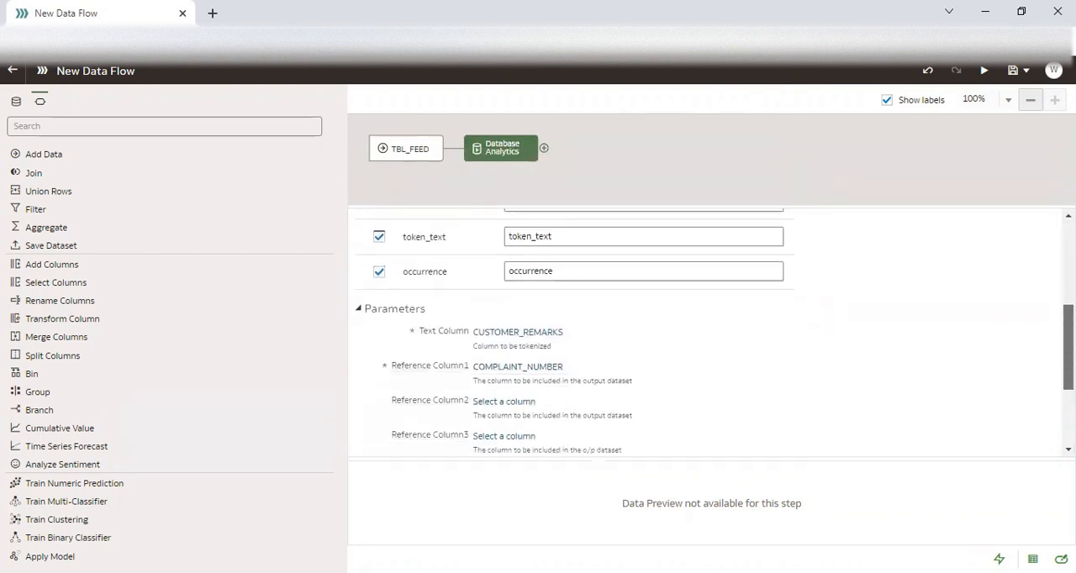
scroll(588, 336, "down", 2)
left_click(551, 286)
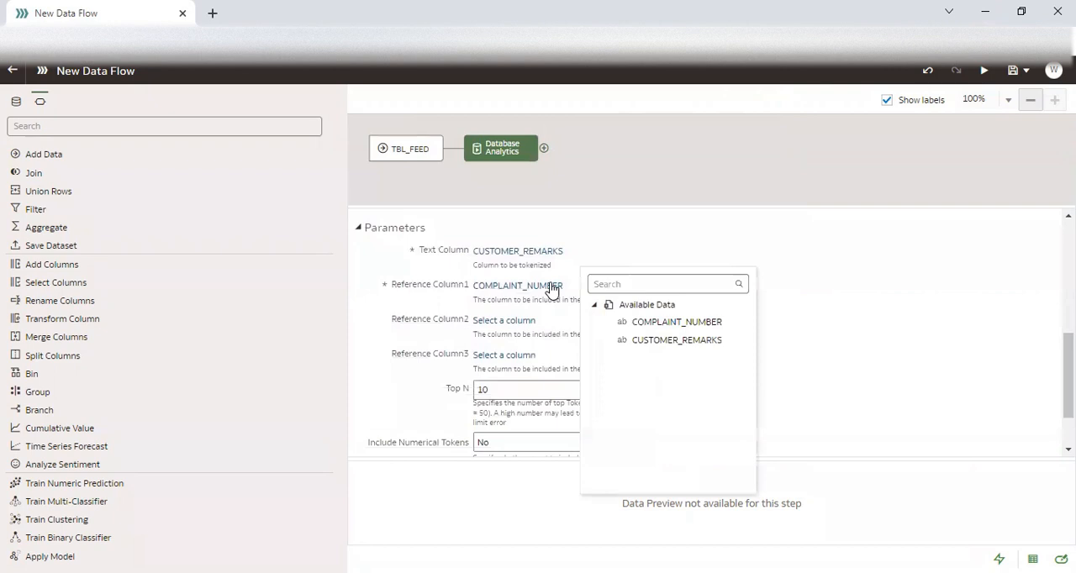
left_click(676, 339)
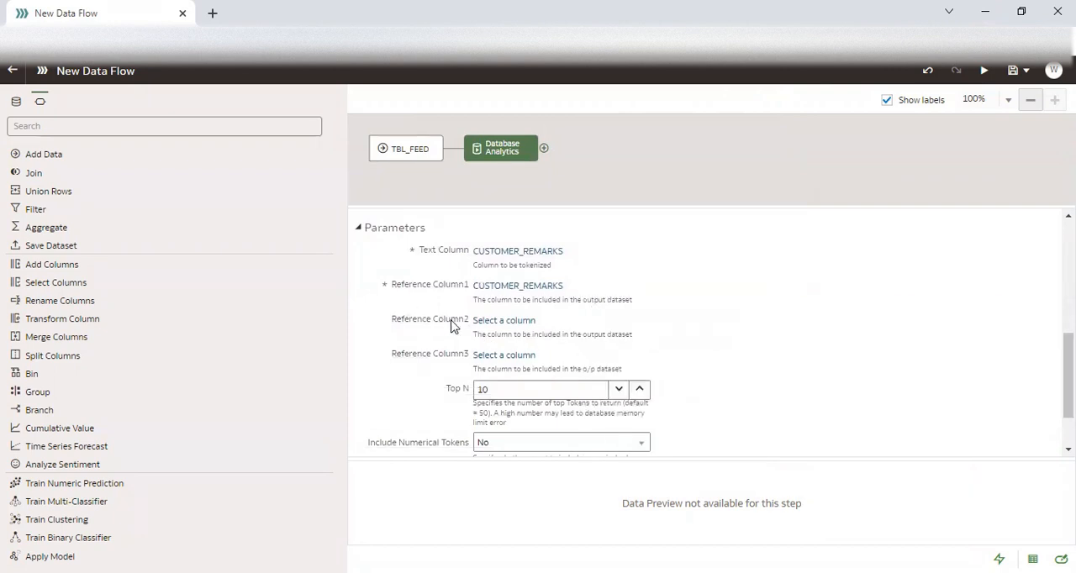
scroll(1068, 378, "down", 1)
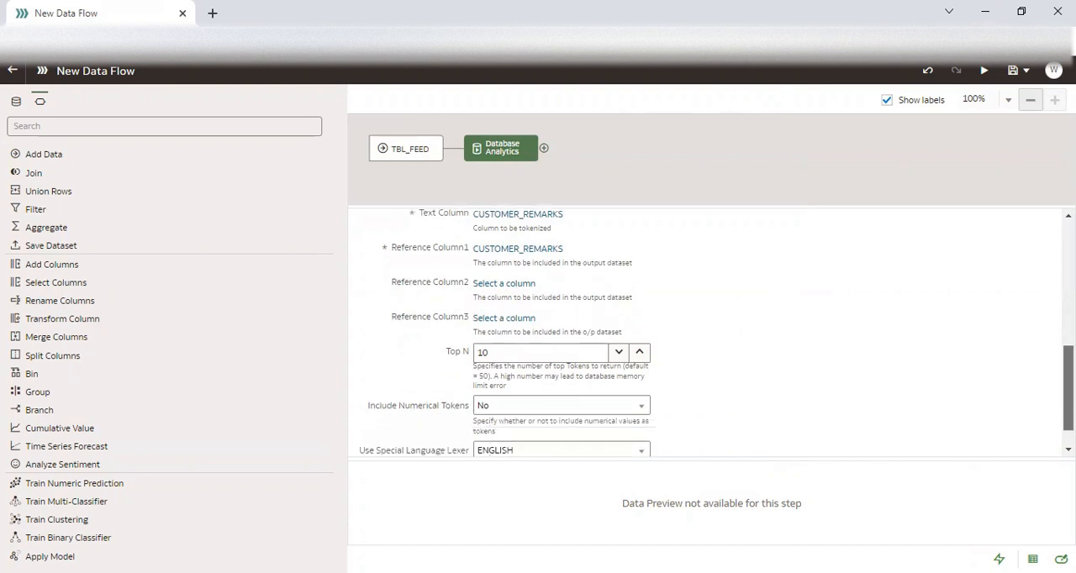
scroll(714, 332, "down", 1)
left_click_drag(1068, 401, 1068, 262)
Try attaching another Save Data step to the tokenization, check its storage settings, and remove the step.
left_click(543, 151)
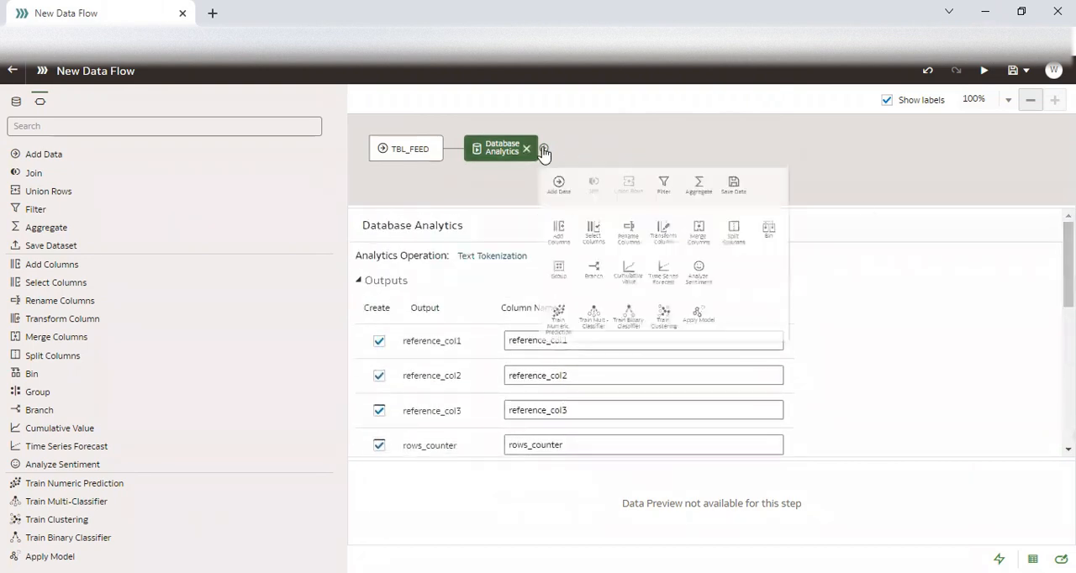
left_click(813, 208)
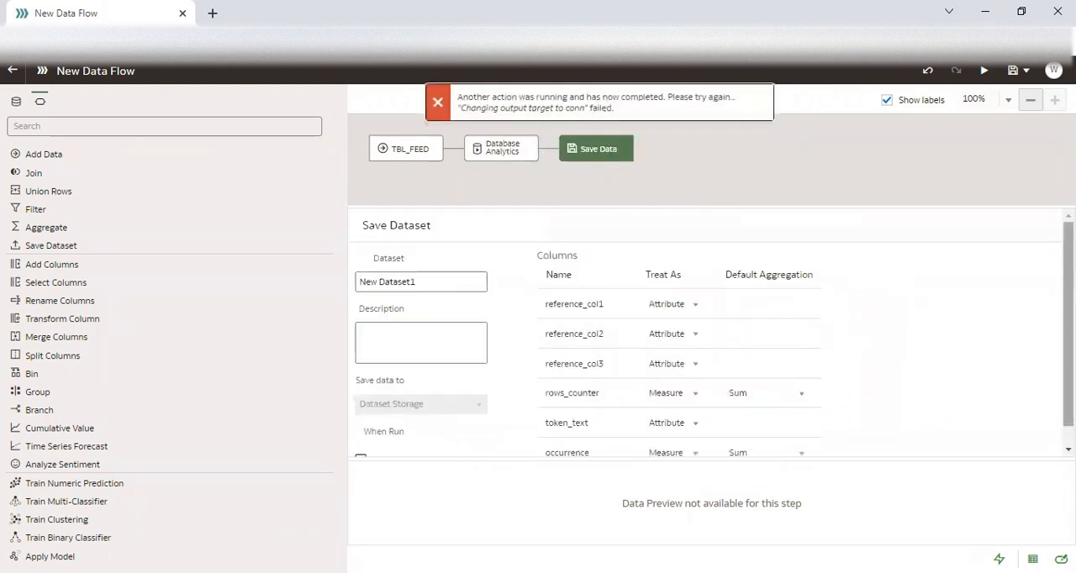
left_click_drag(1068, 340, 1068, 361)
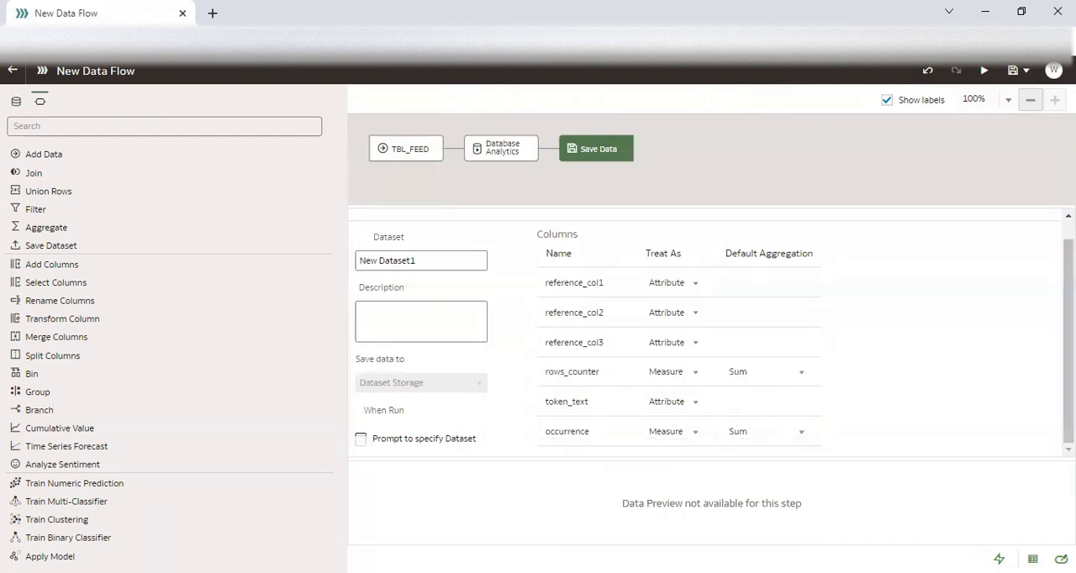
scroll(1068, 341, "up", 1)
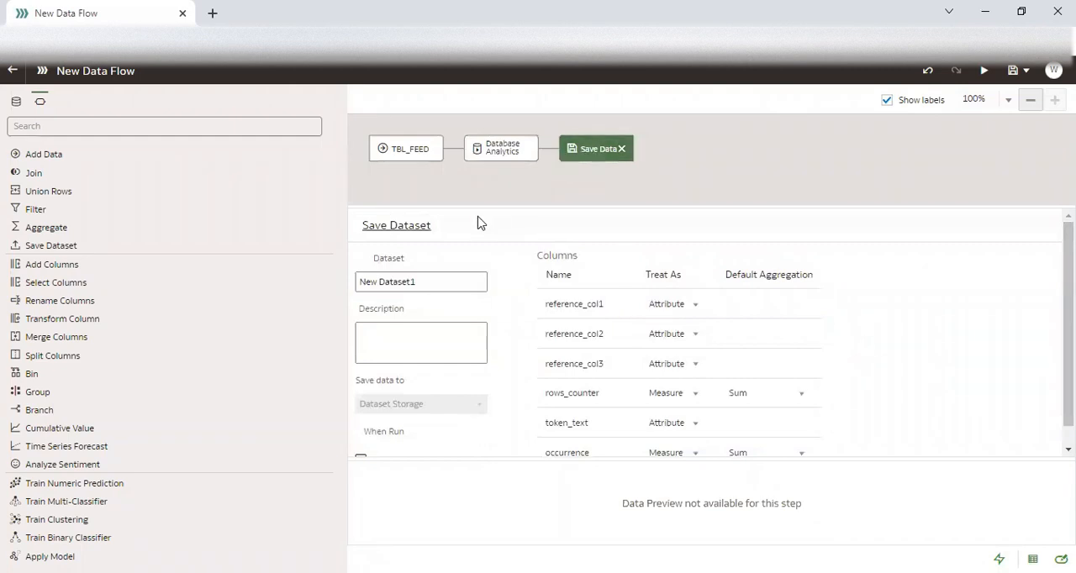
left_click(623, 150)
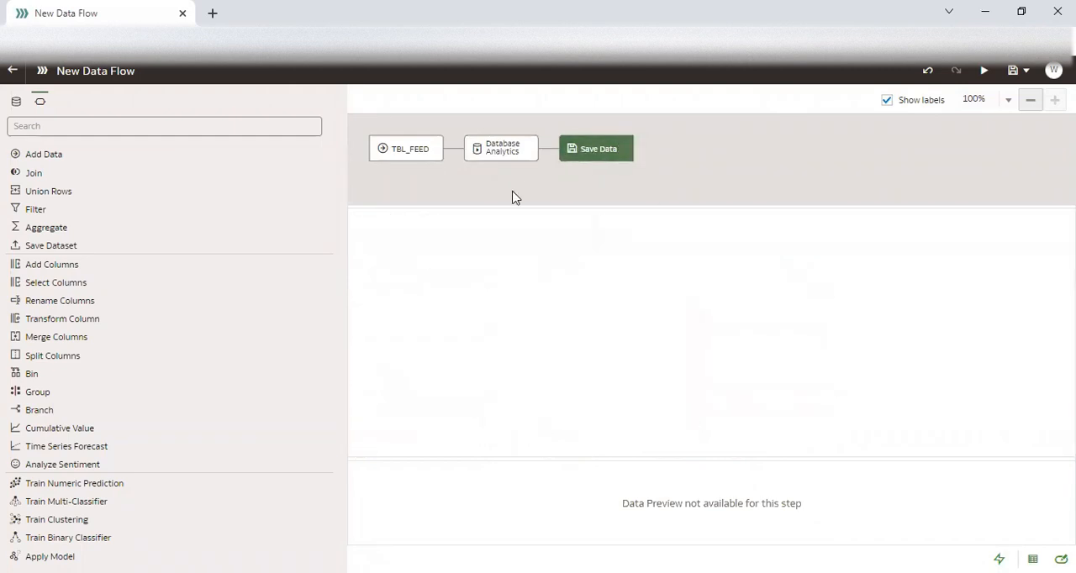
Remove the Database Analytics step from the data flow and check which datasets could replace TBL_FEED, keeping TBL_FEED.
left_click(527, 150)
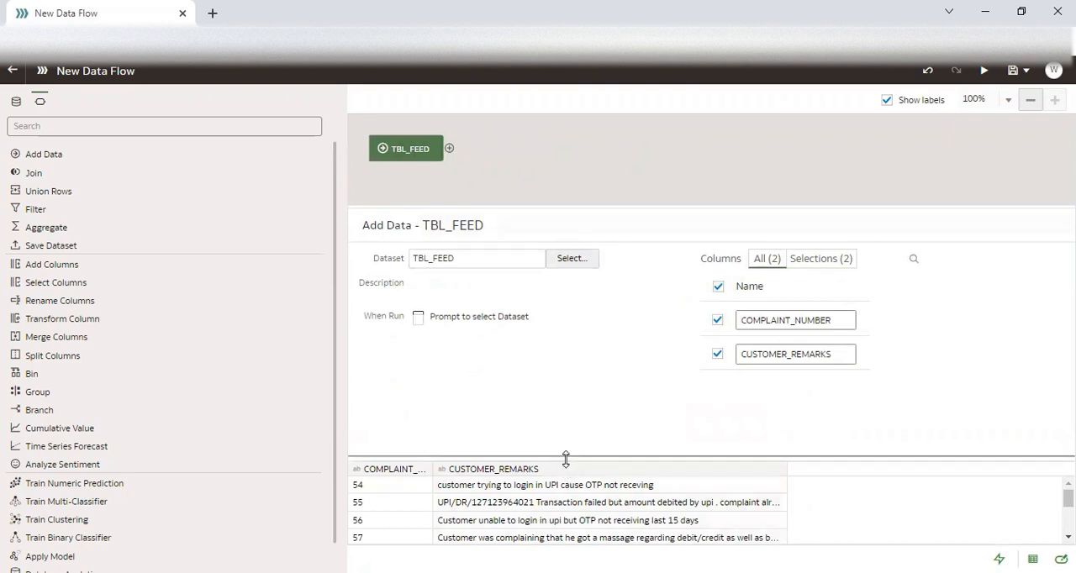
left_click_drag(564, 459, 563, 370)
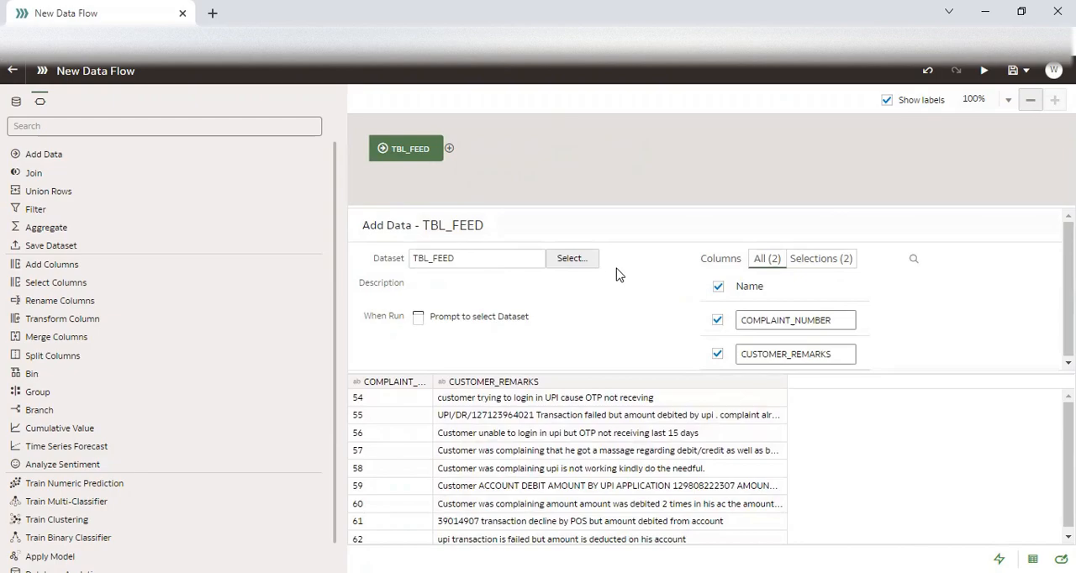
left_click(570, 259)
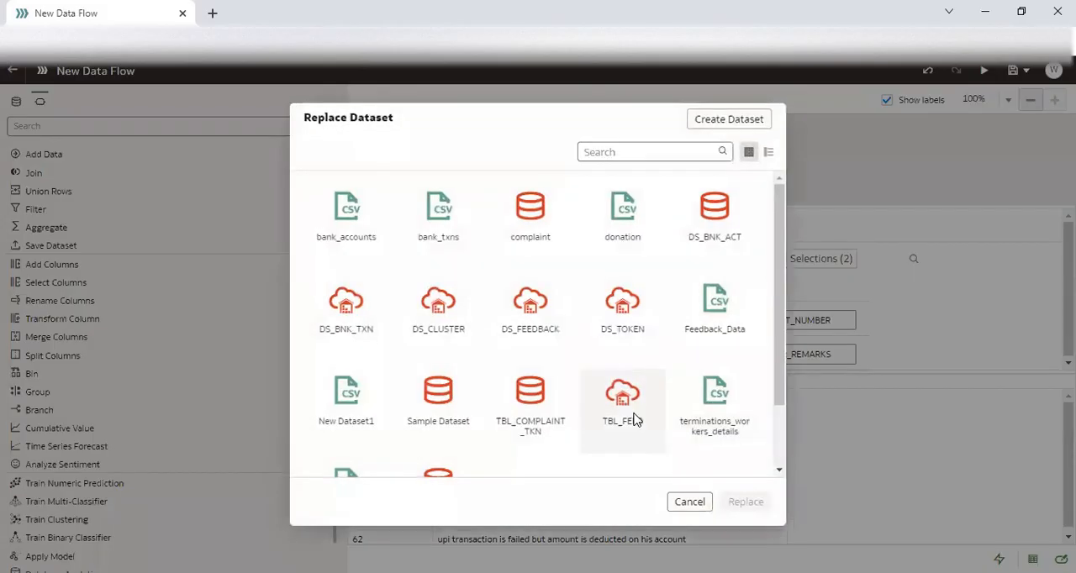
left_click(690, 503)
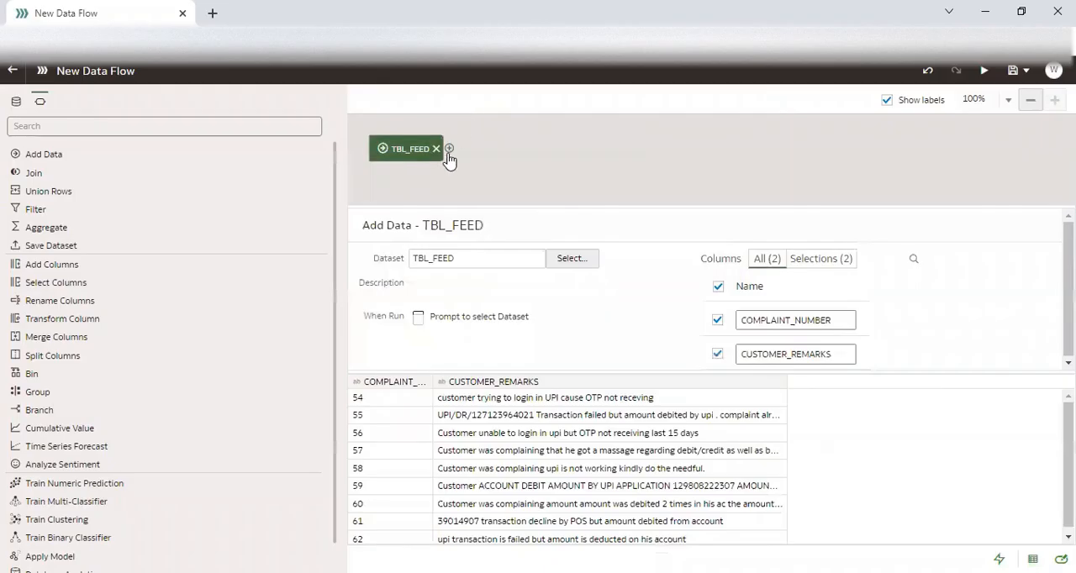
Add a Save Data step directly after TBL_FEED and name its output dataset DS_TOKEN_2.
left_click(449, 149)
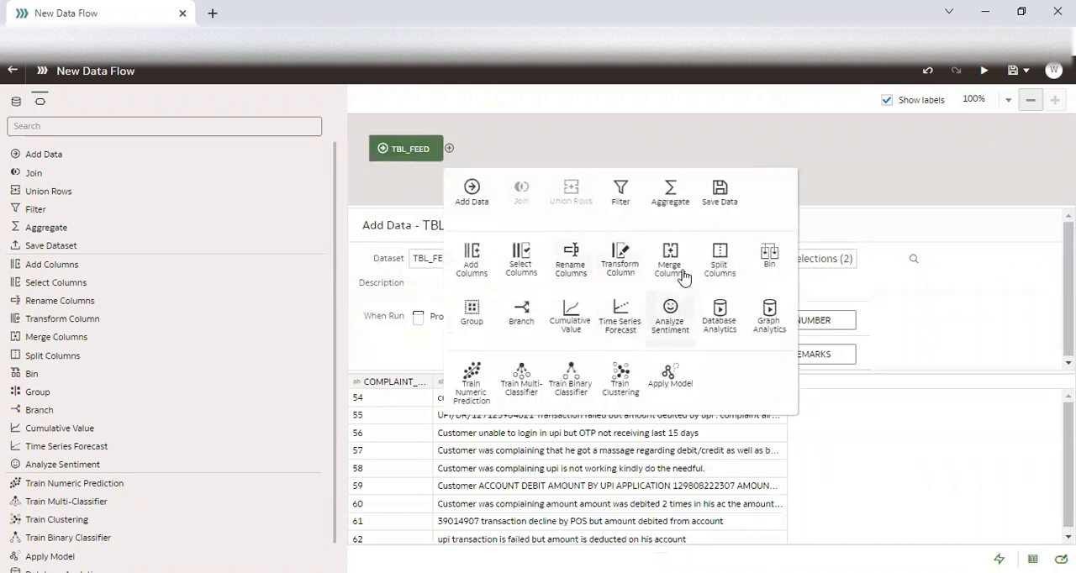
left_click(725, 195)
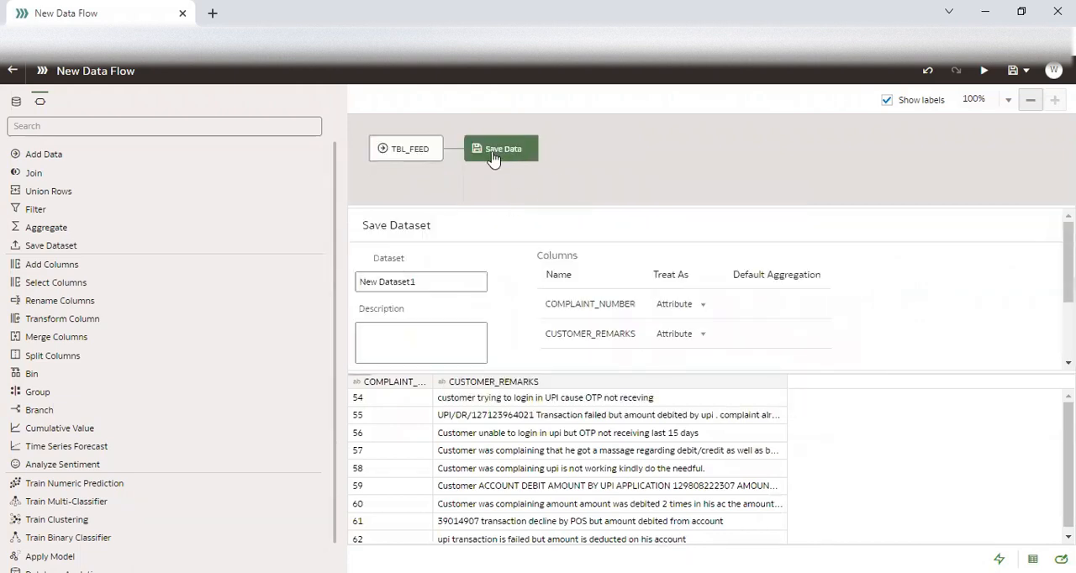
scroll(795, 319, "down", 2)
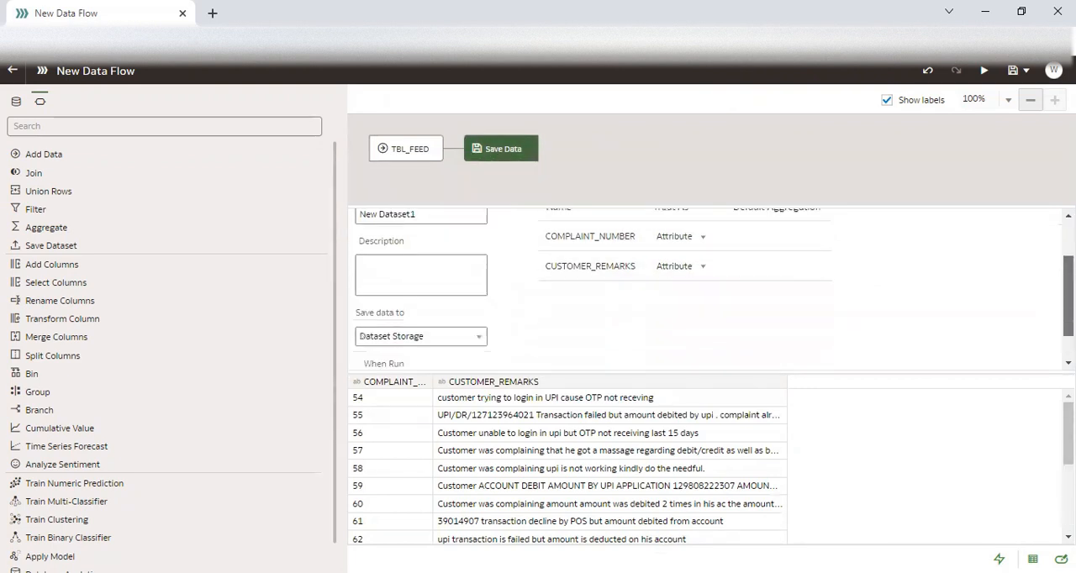
scroll(900, 245, "up", 2)
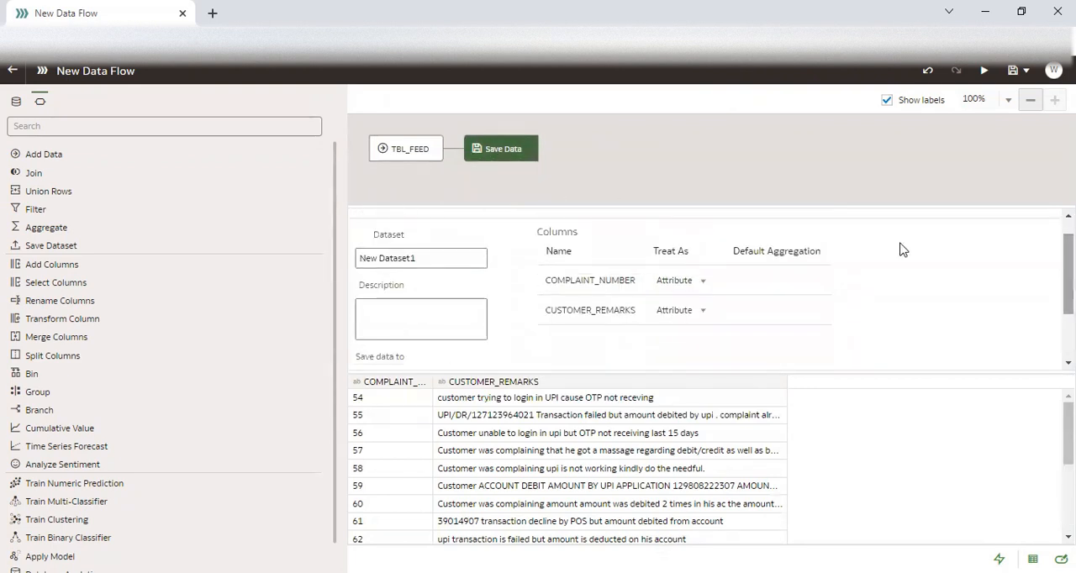
triple_click(391, 259)
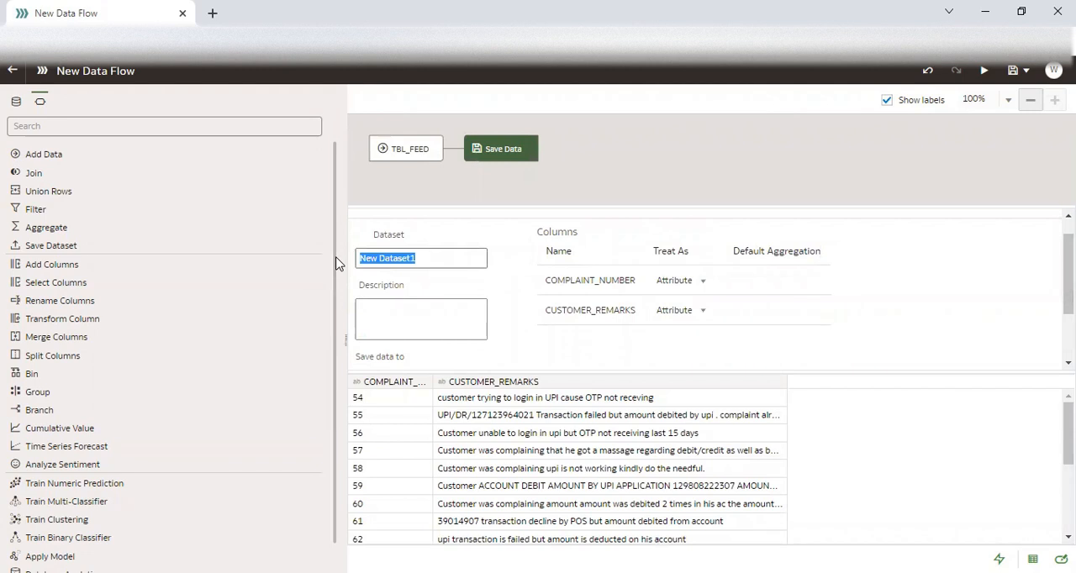
type("DS_TOKEN_2")
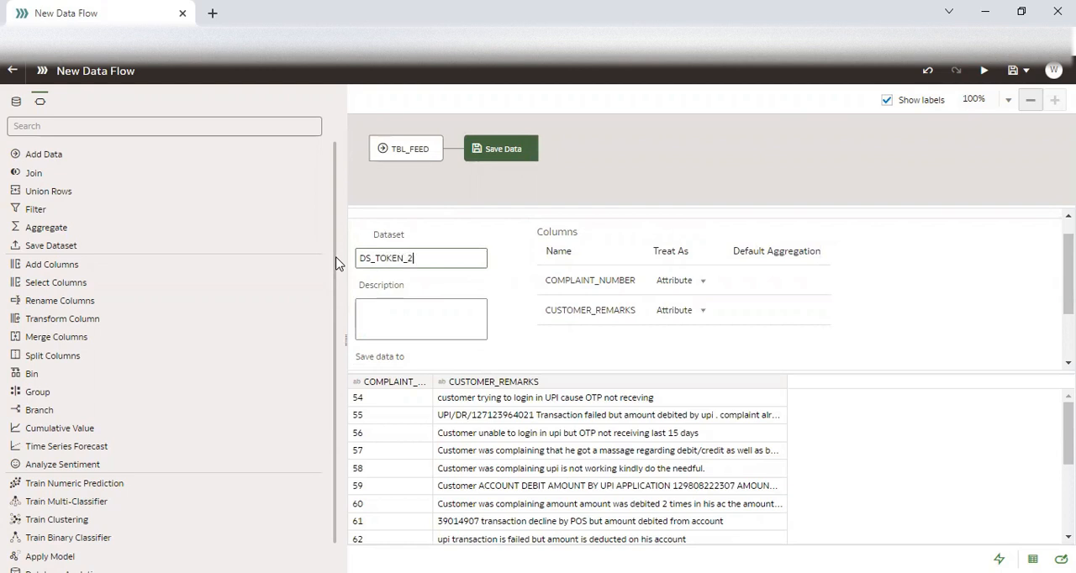
Set the Save Data step to save to a Database Connection, using the ADW-ADMIN connection.
scroll(588, 289, "down", 2)
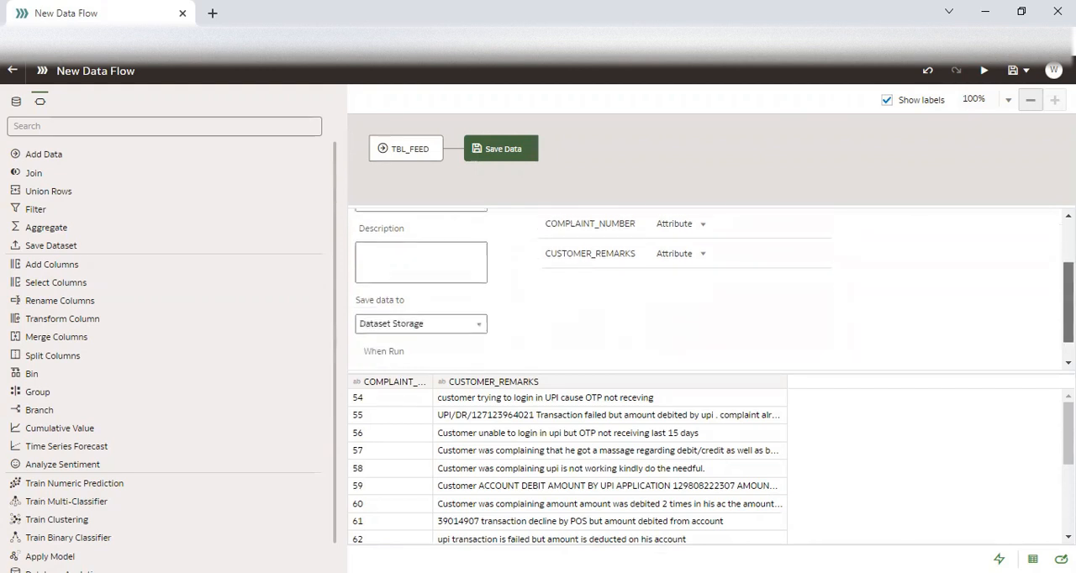
left_click(454, 299)
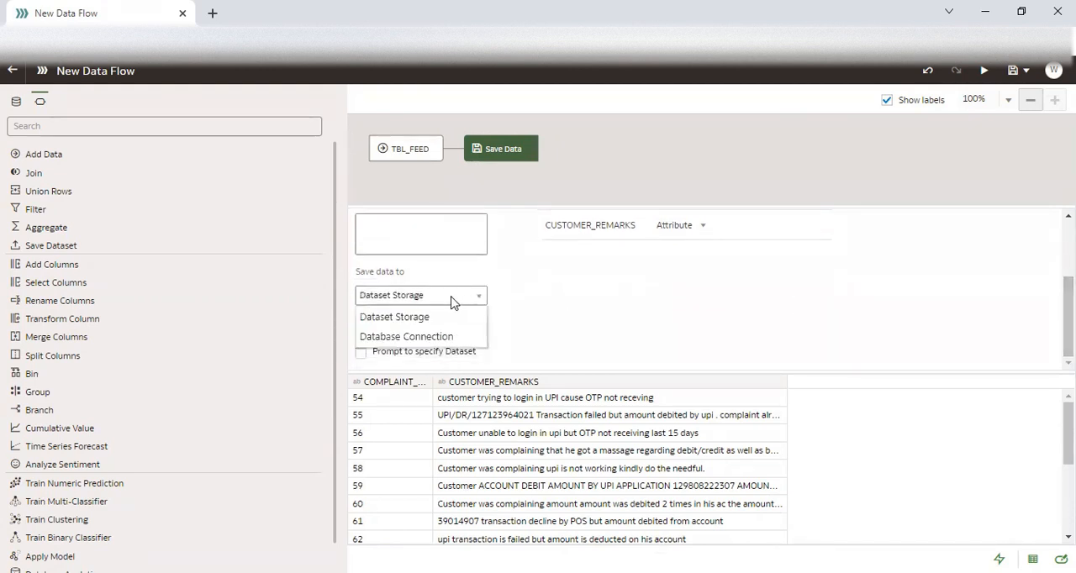
left_click(427, 335)
left_click(400, 341)
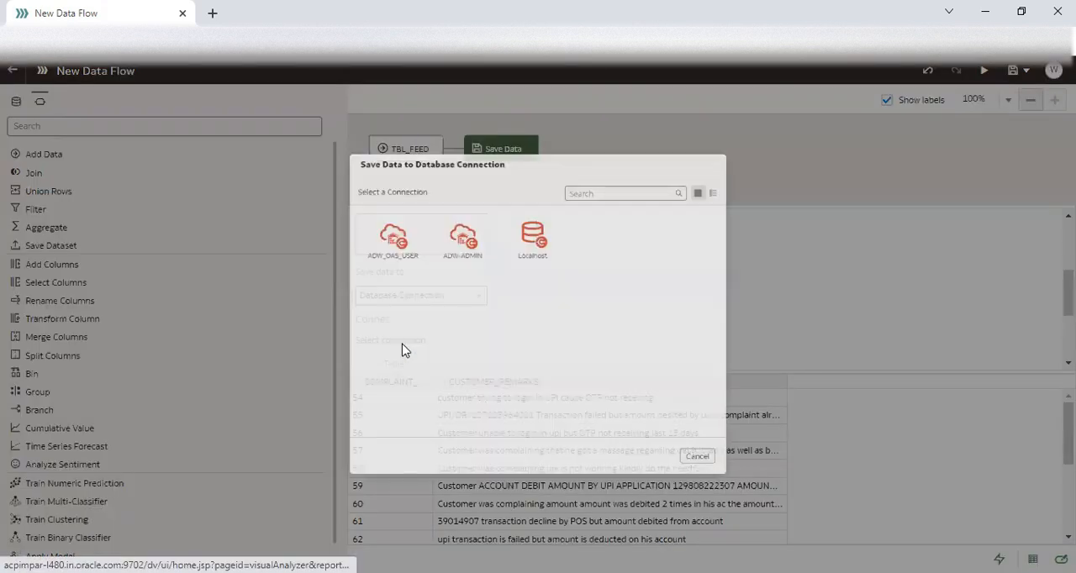
left_click(438, 220)
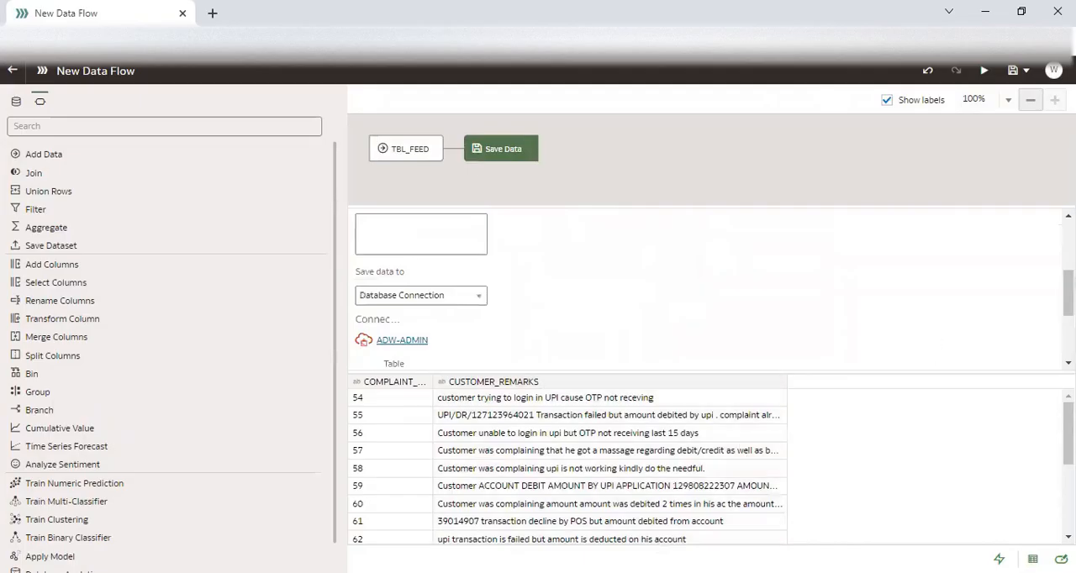
left_click_drag(1023, 373, 1018, 449)
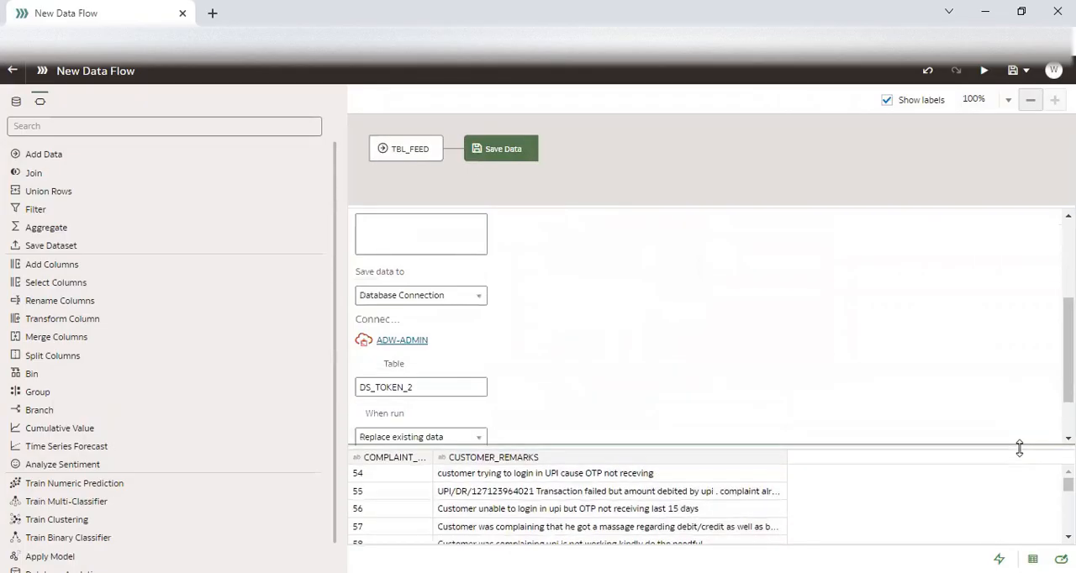
Reuse the dataset name DS_TOKEN_2 as the Save Data step's Dataset Table name.
left_click_drag(1069, 370, 1068, 407)
scroll(706, 328, "up", 3)
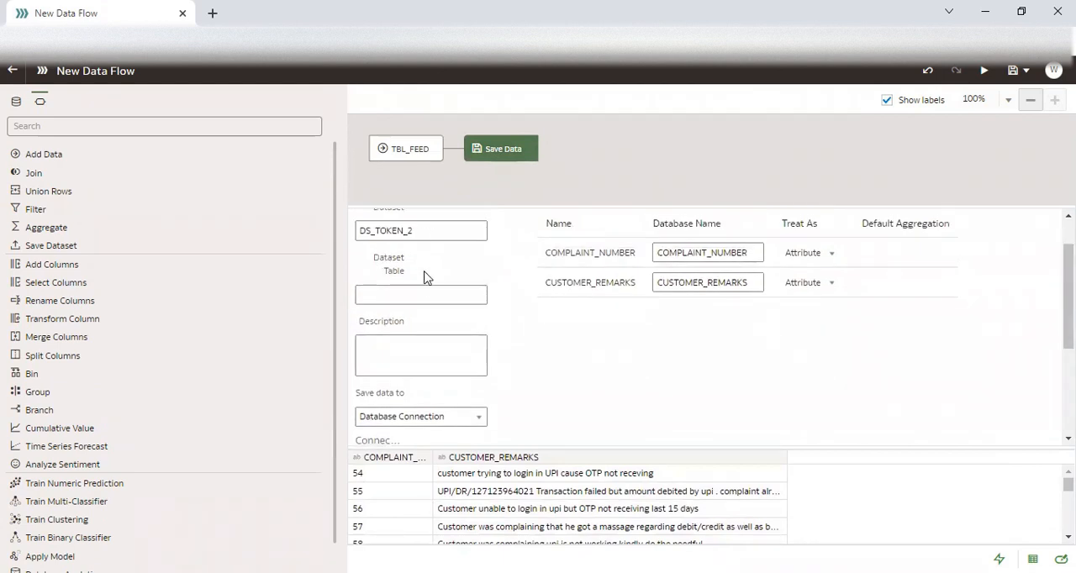
left_click_drag(424, 236, 356, 237)
key("ctrl+c")
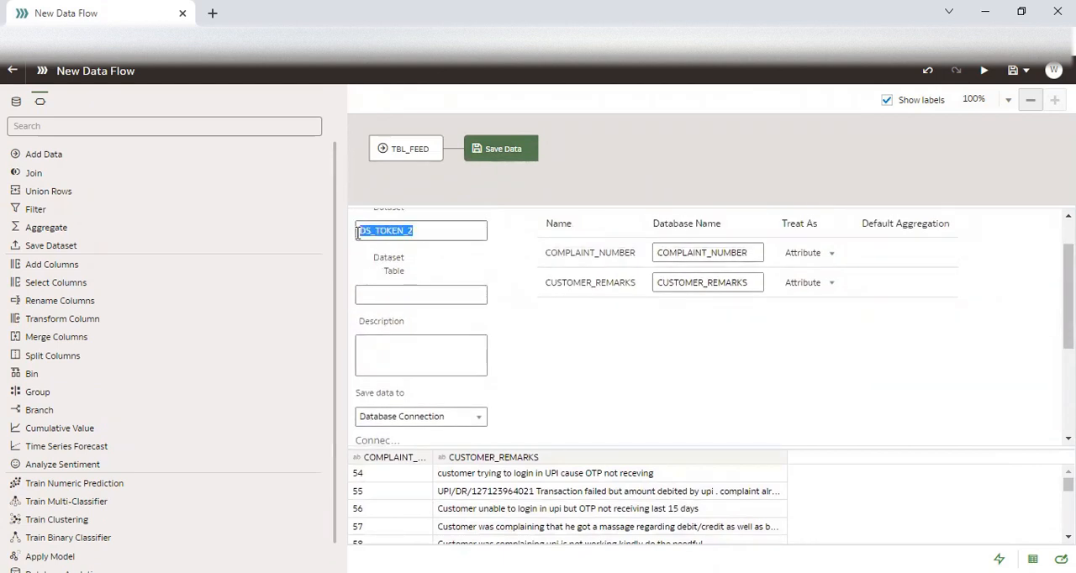
left_click(417, 311)
left_click(422, 300)
key("ctrl+v")
scroll(710, 328, "down", 5)
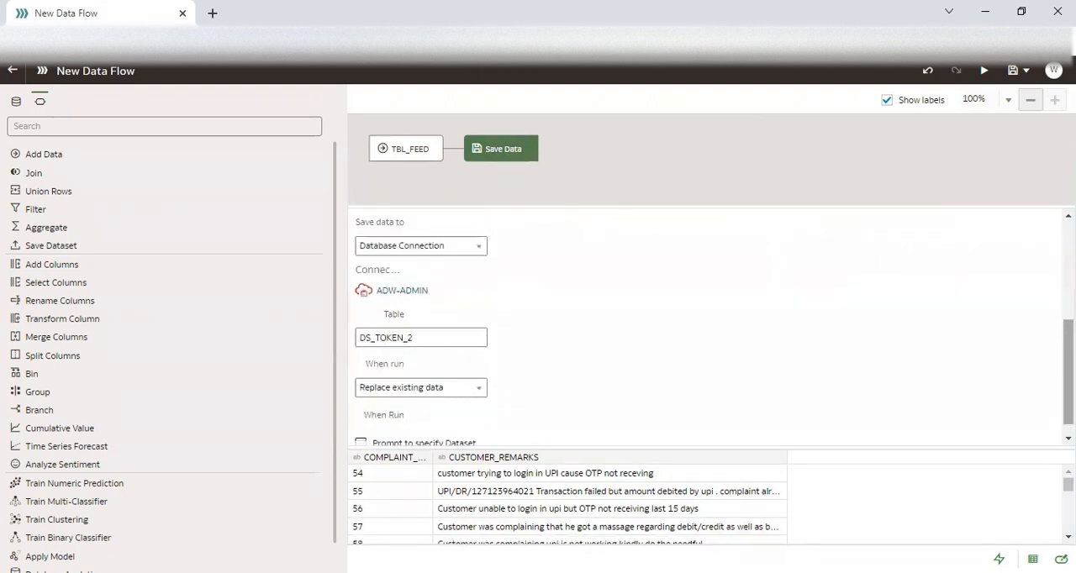
Insert a Database Analytics step with the Text Tokenization operation between TBL_FEED and Save Data.
scroll(710, 327, "up", 5)
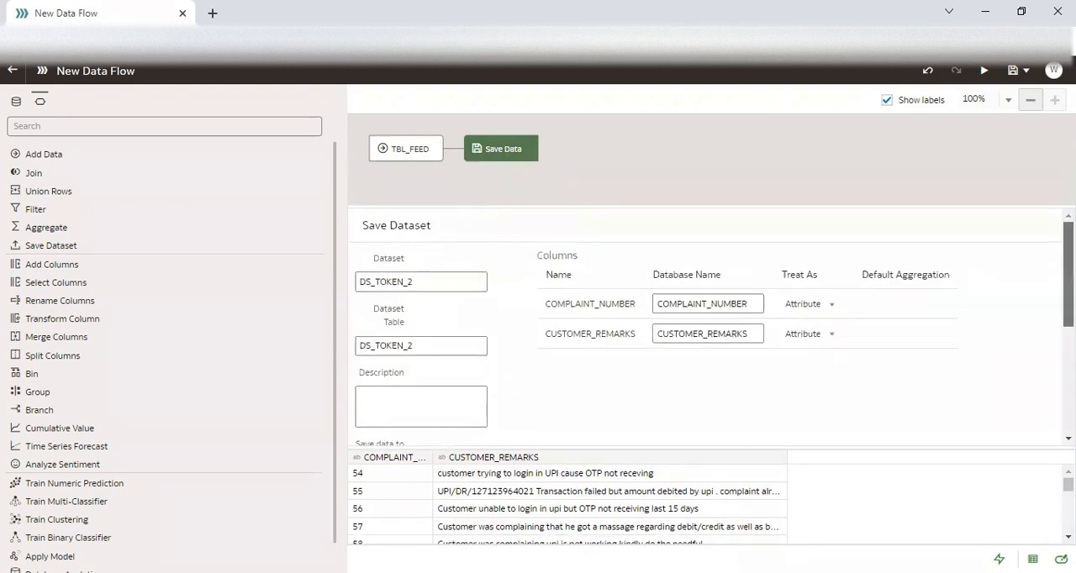
left_click(455, 151)
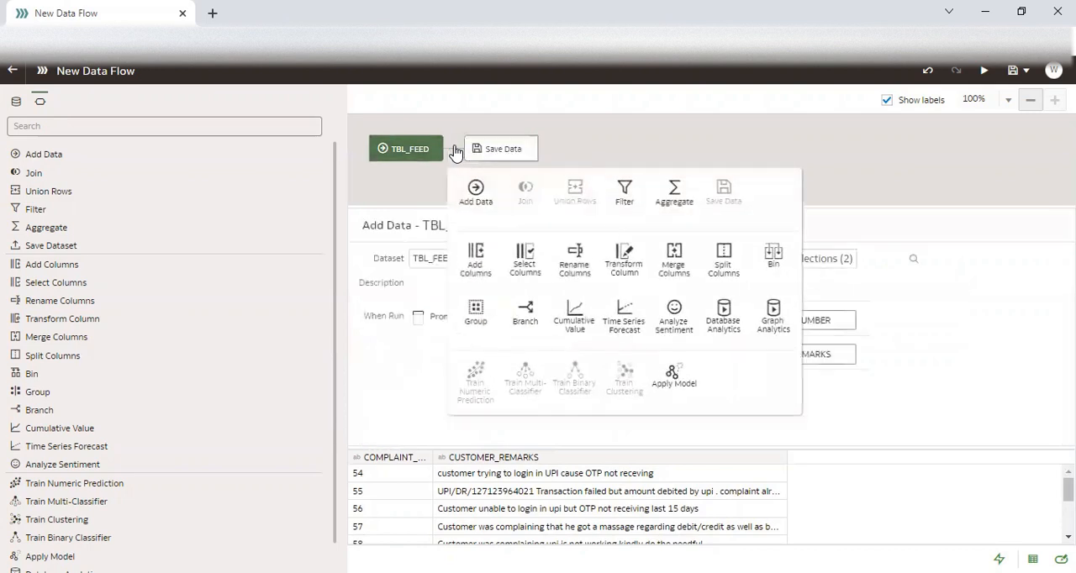
left_click(724, 335)
left_click(479, 370)
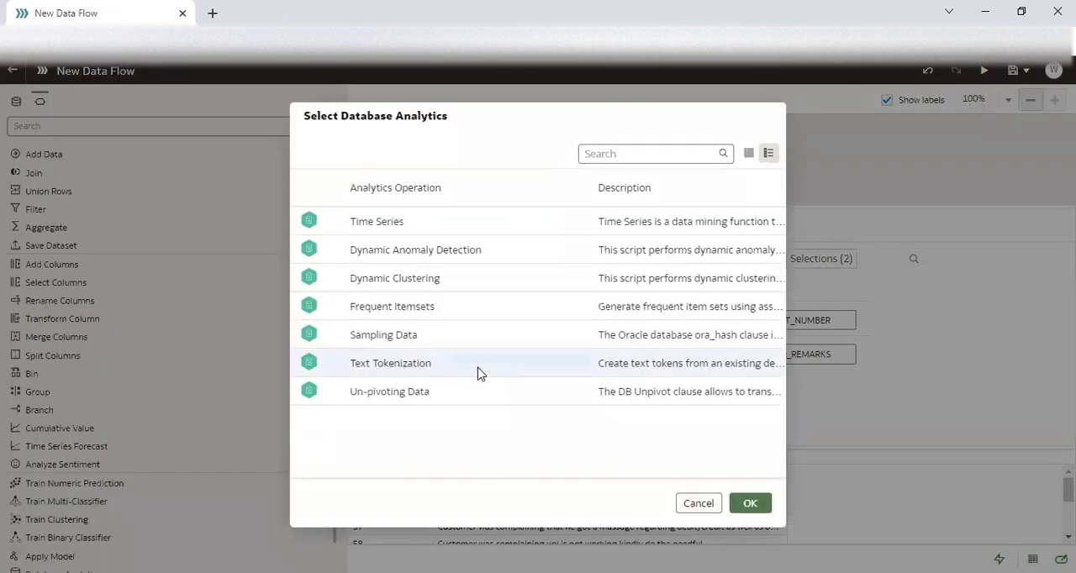
left_click(752, 501)
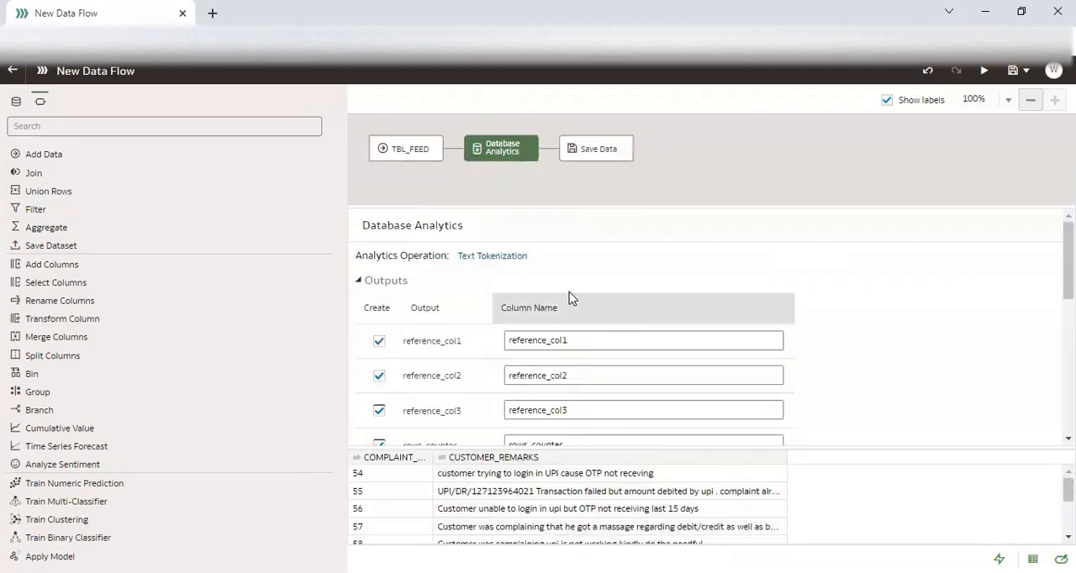
Set the new tokenization step's Text Column to CUSTOMER_REMARKS and Reference Column1 to COMPLAINT_NUMBER.
scroll(546, 242, "down", 5)
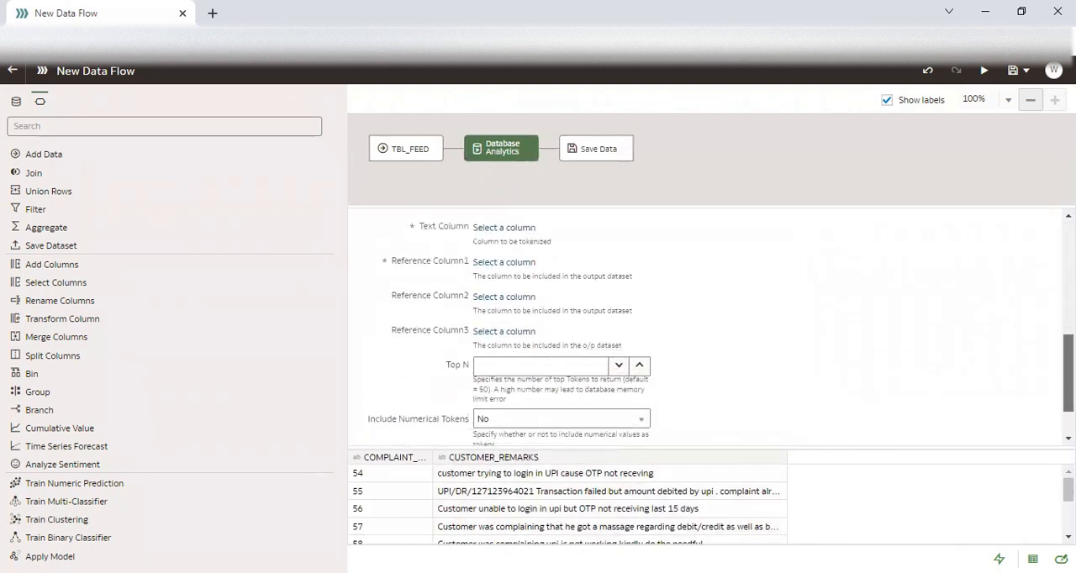
left_click(524, 230)
left_click(657, 286)
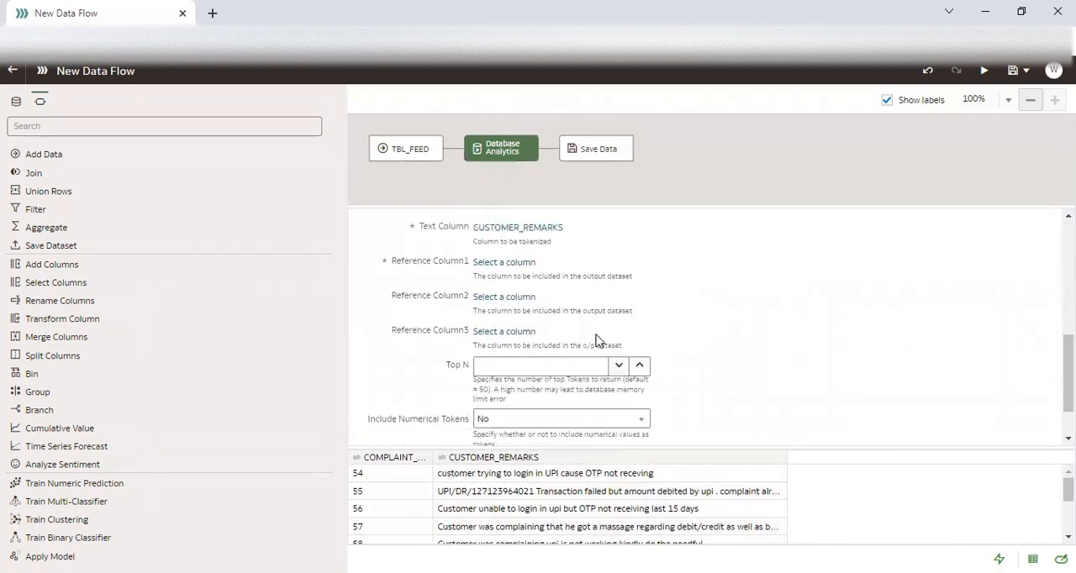
left_click(502, 264)
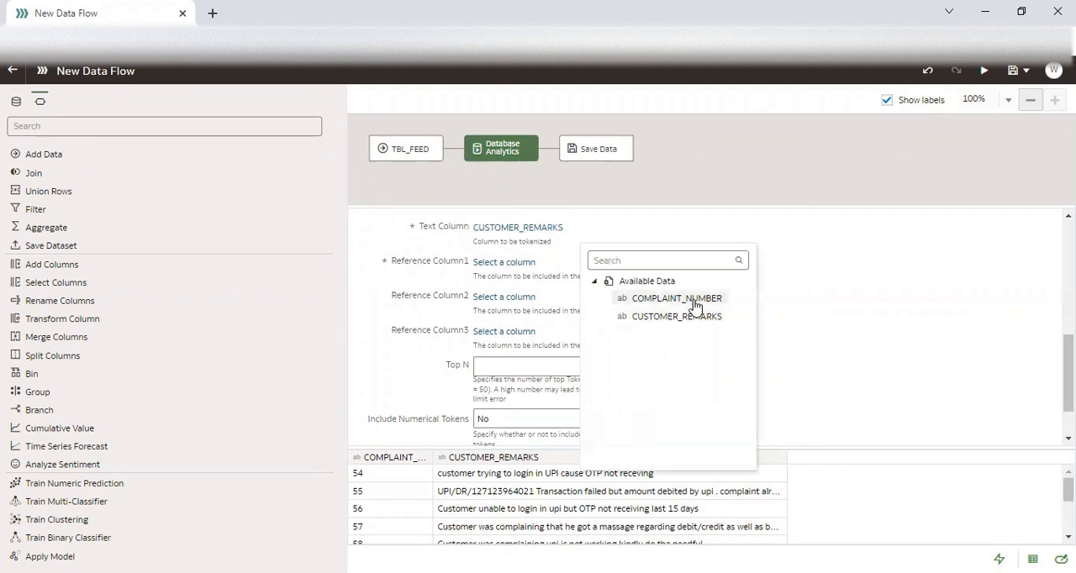
left_click(676, 299)
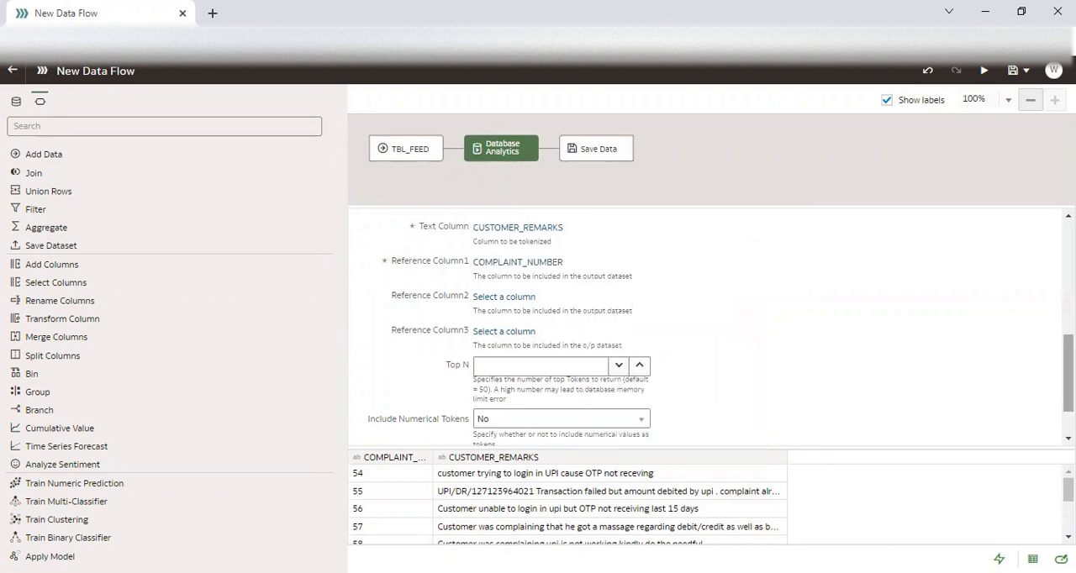
Set the tokenization step's Top N parameter to 10.
scroll(500, 320, "down", 1)
left_click(500, 305)
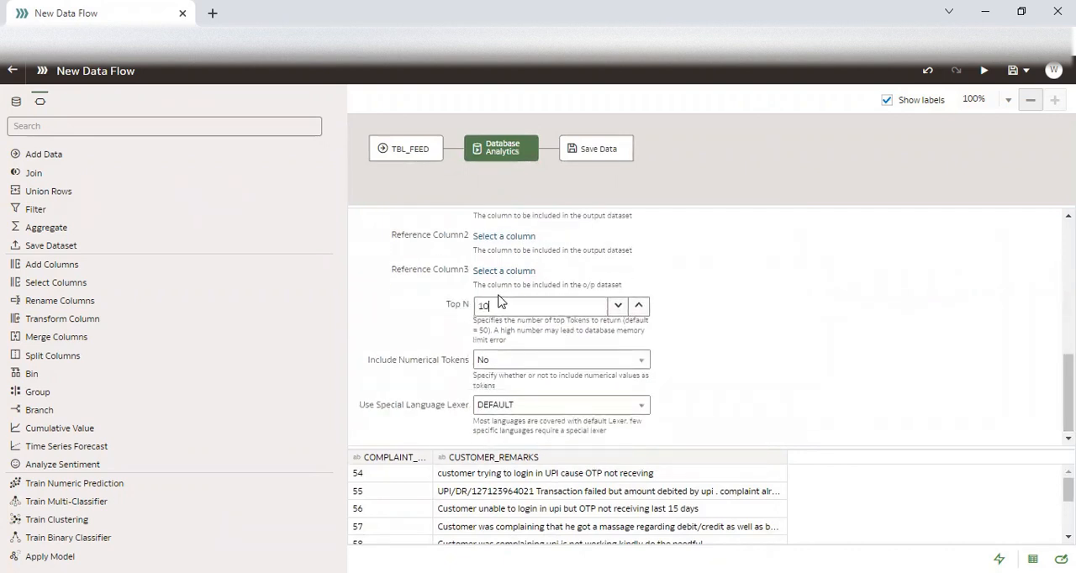
left_click_drag(1068, 395, 1049, 143)
Save the data flow under the name DF_TOKEN_2 and run it.
left_click(1023, 75)
left_click(994, 111)
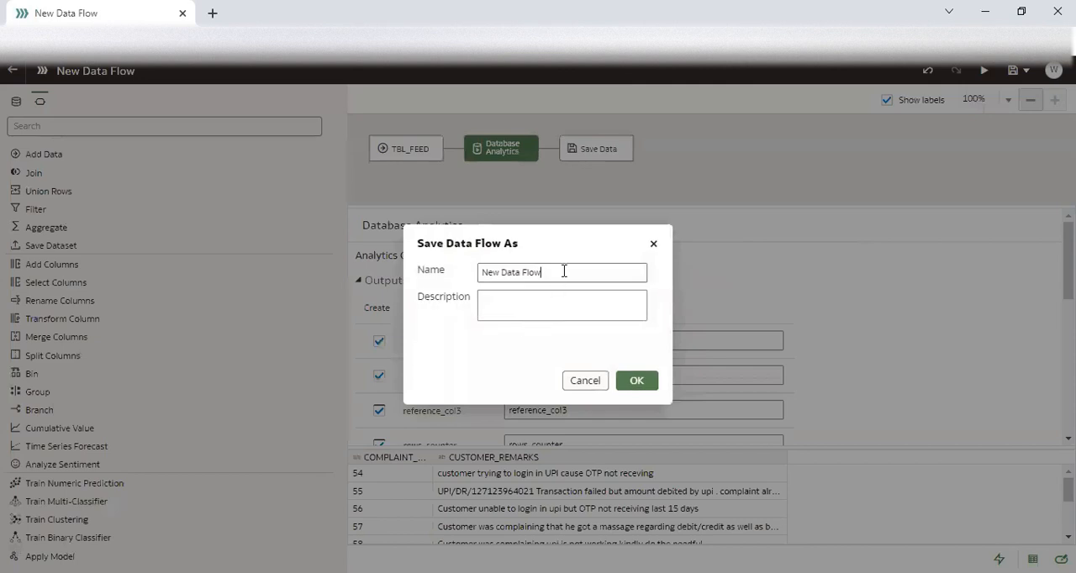
left_click_drag(563, 271, 456, 282)
type("D")
key("BackSpace")
type("DF")
key("Return")
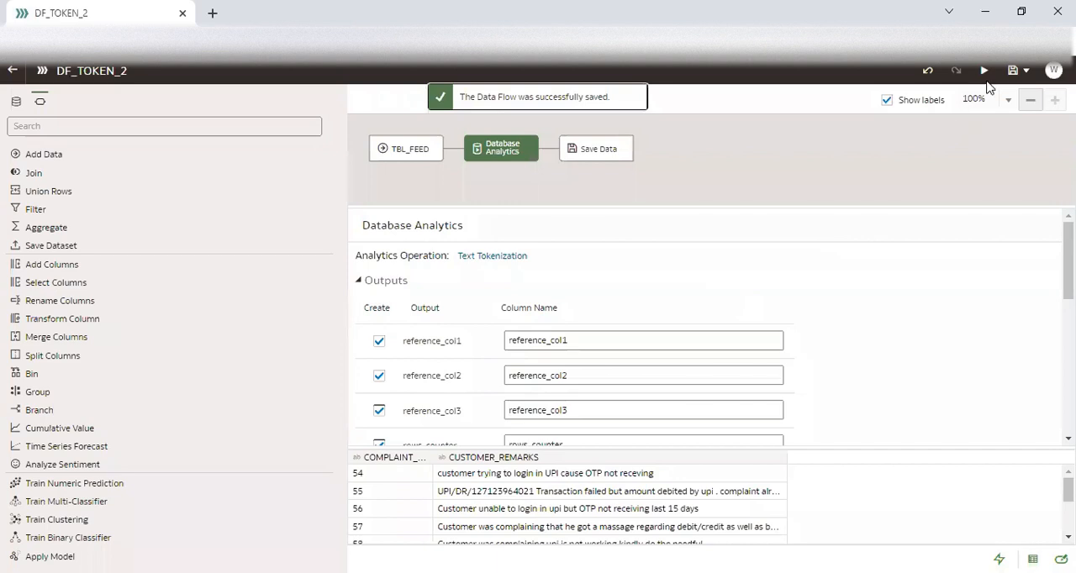
mouse_move(1068, 254)
left_mouse_down()
mouse_move(1068, 318)
mouse_move(1068, 252)
left_mouse_up()
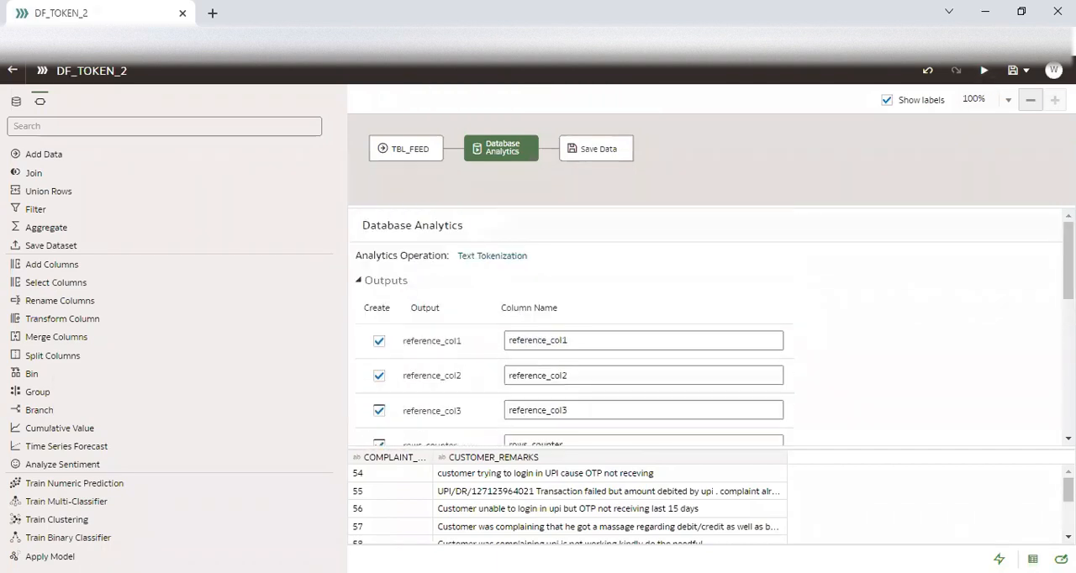
left_click(984, 71)
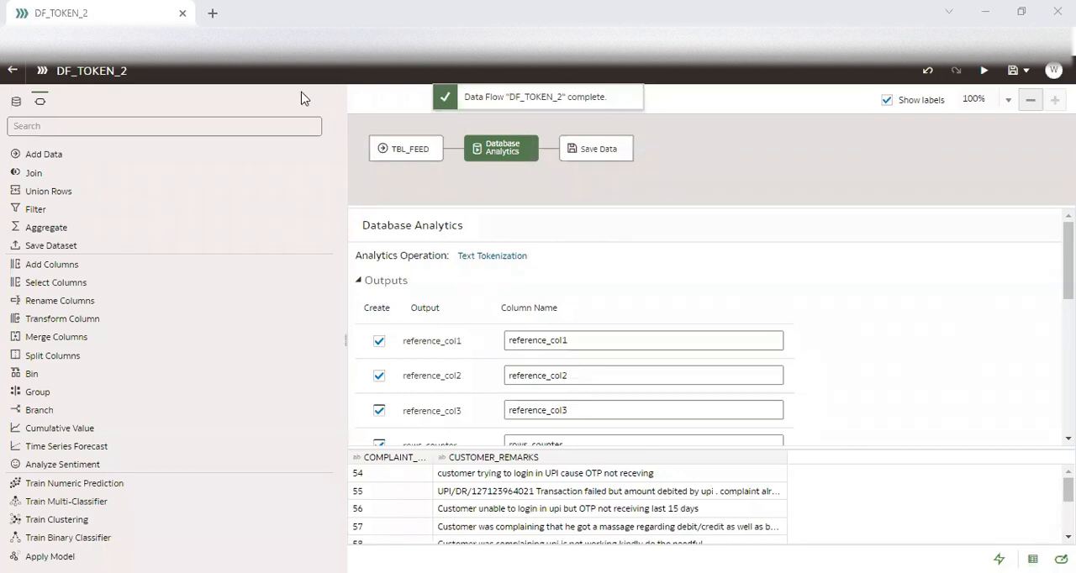
Return to the datasets list, create a workbook from DS_TOKEN_2 and expand the dataset's columns.
left_click(14, 72)
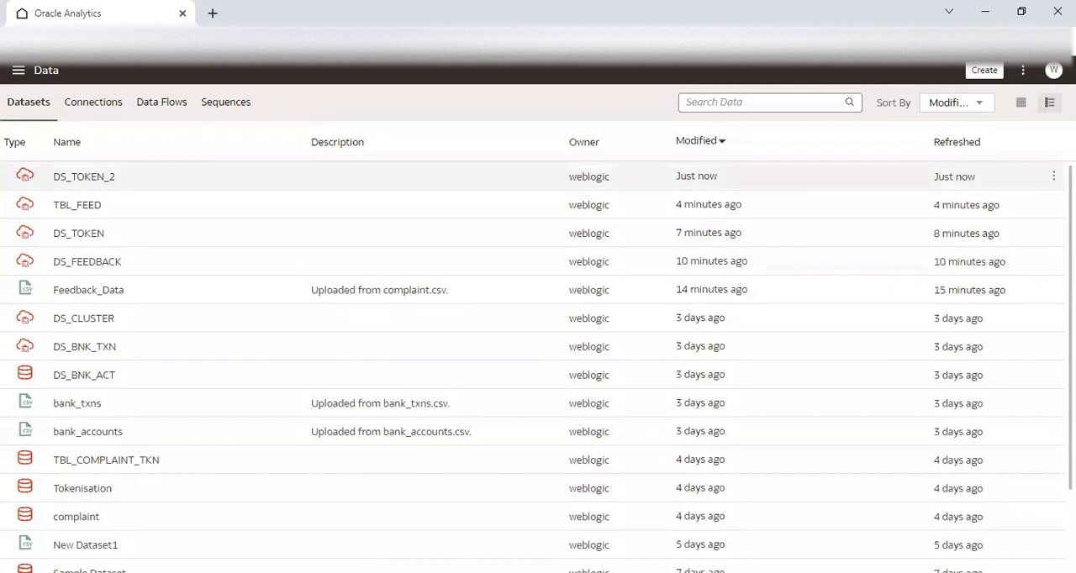
left_click(1053, 177)
left_click(1018, 182)
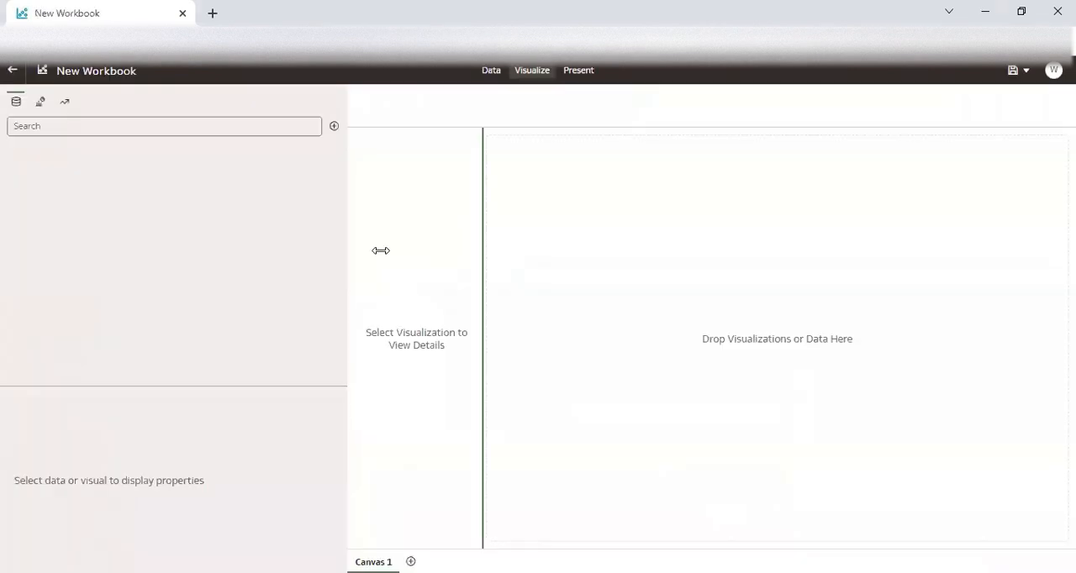
left_click(12, 153)
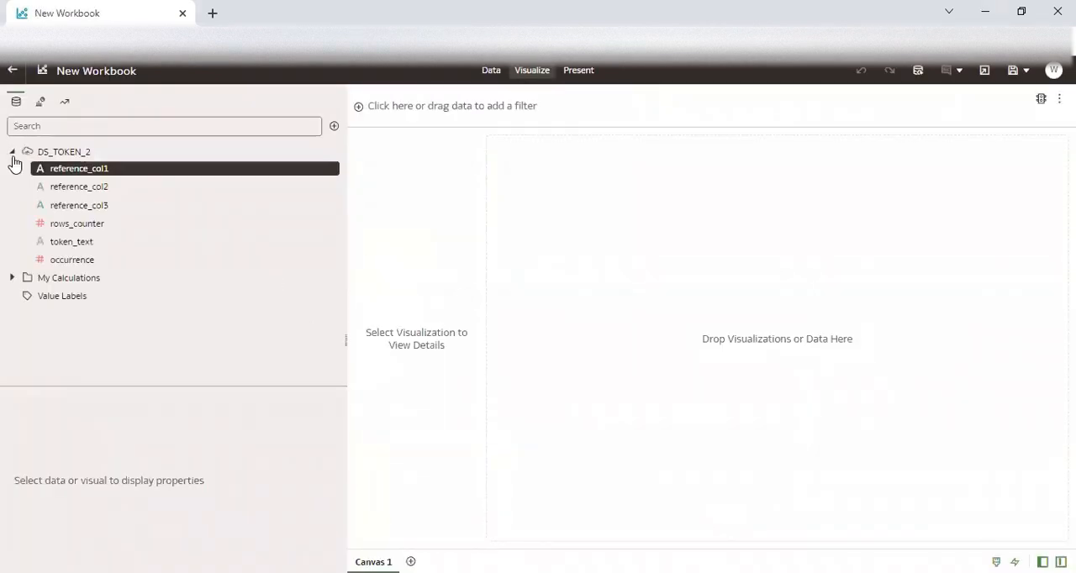
Build a Tag Cloud of occurrence by token_text on Canvas 1, with the words coloured by token_text.
double_click(81, 263)
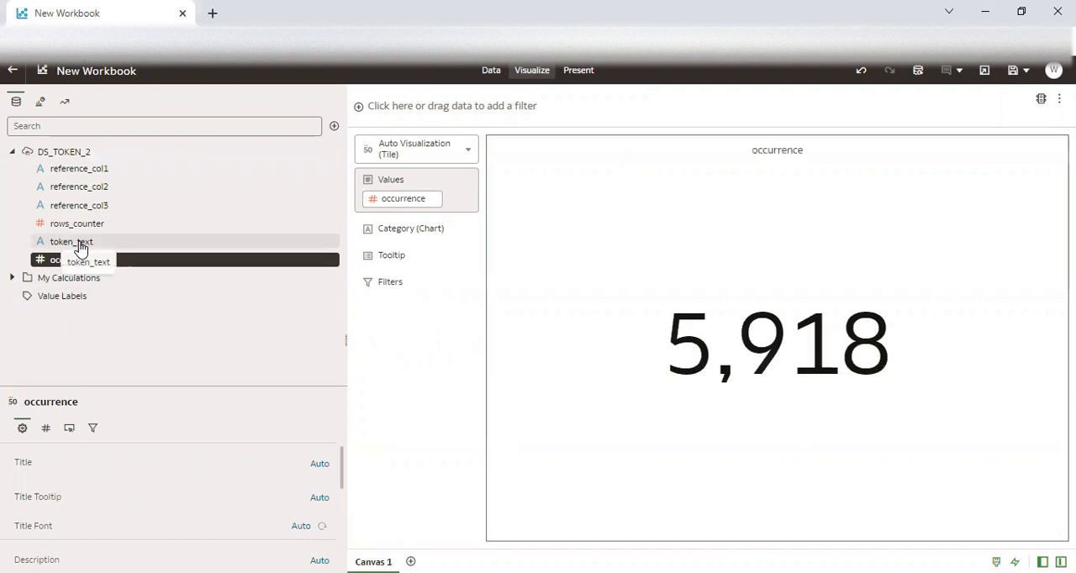
double_click(81, 244)
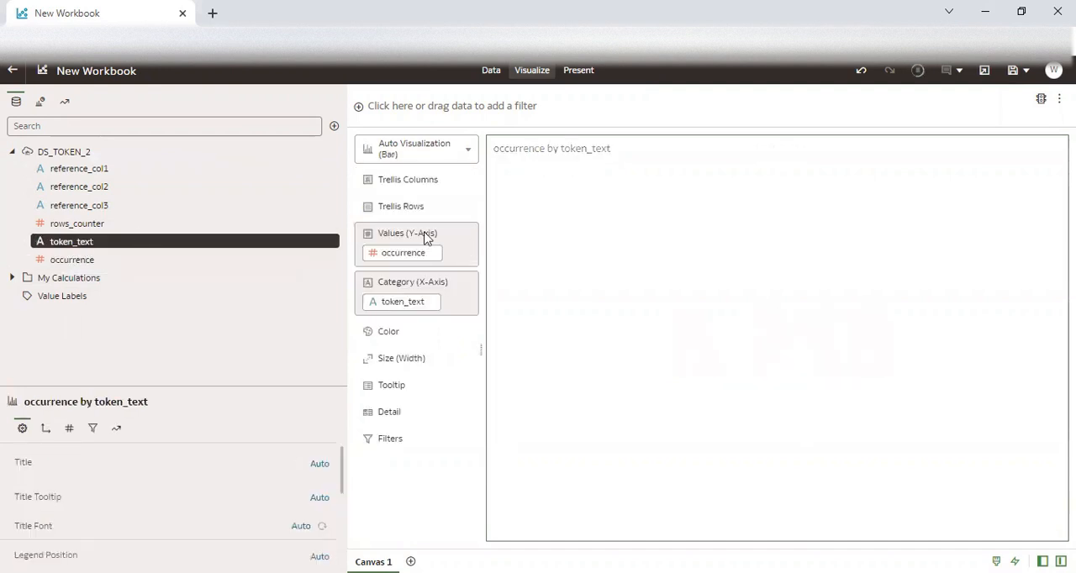
left_click(432, 152)
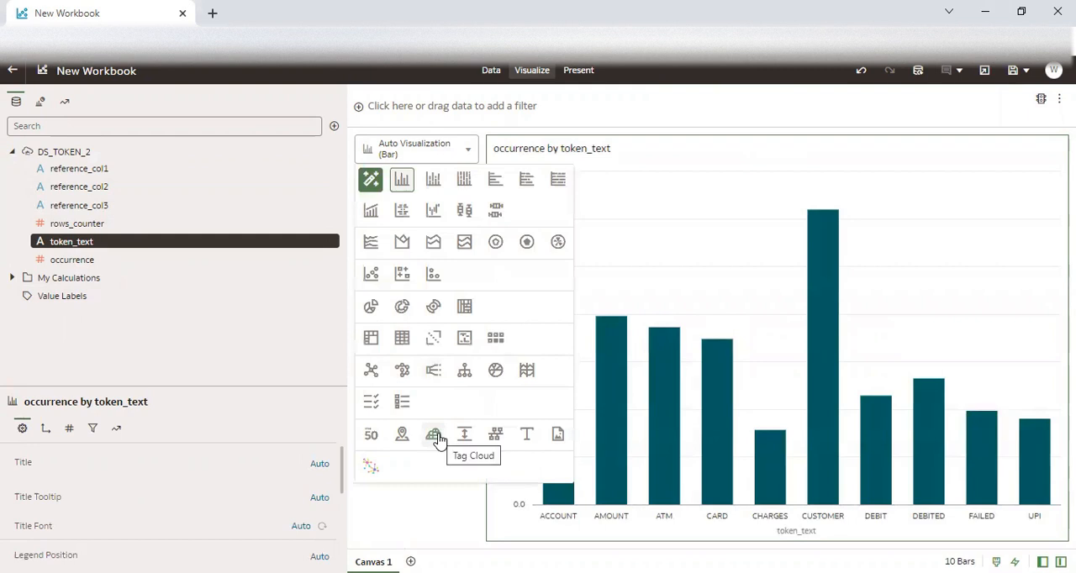
left_click(432, 434)
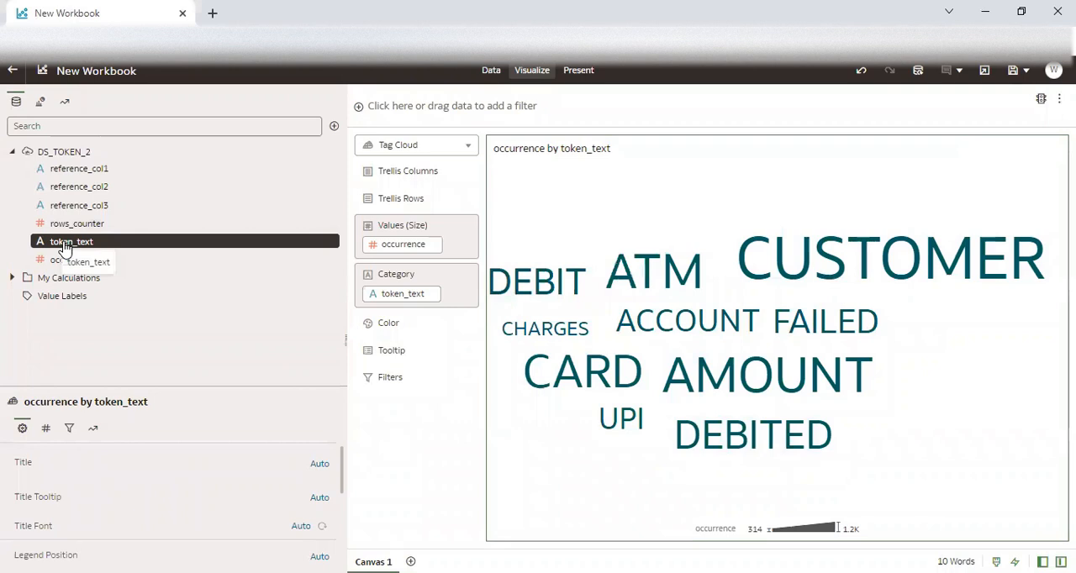
left_click_drag(364, 328, 393, 332)
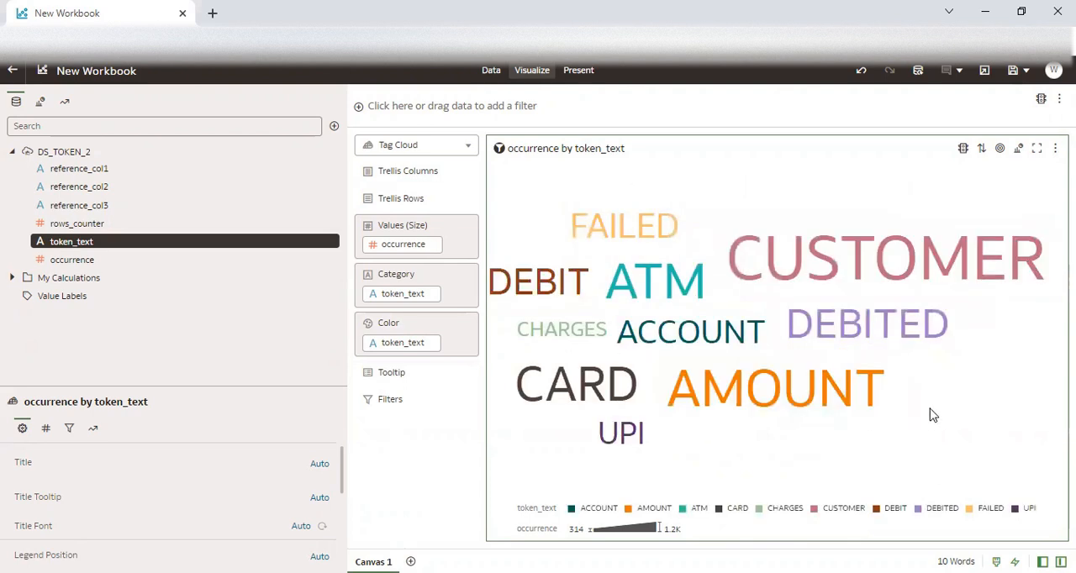
Highlight the words DEBIT, FAILED and CUSTOMER in the tag cloud to examine their occurrences.
left_click(570, 284)
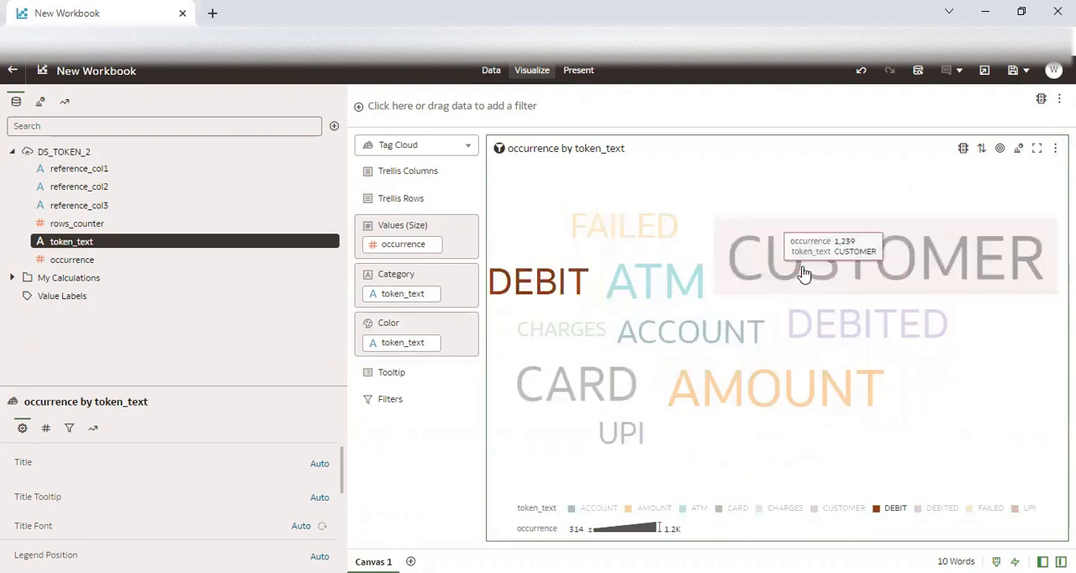
left_click(860, 427)
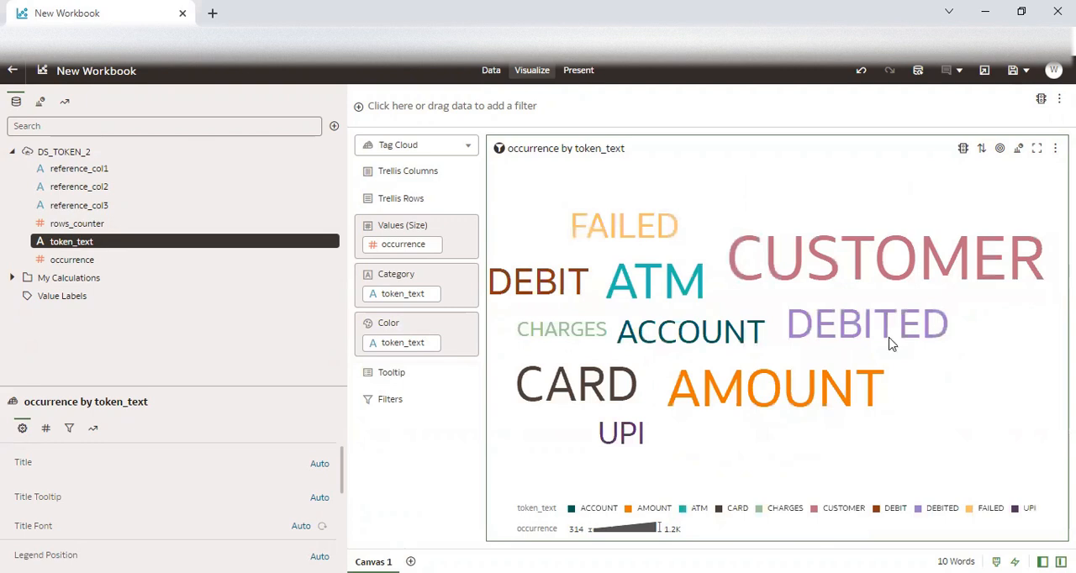
left_click(665, 231)
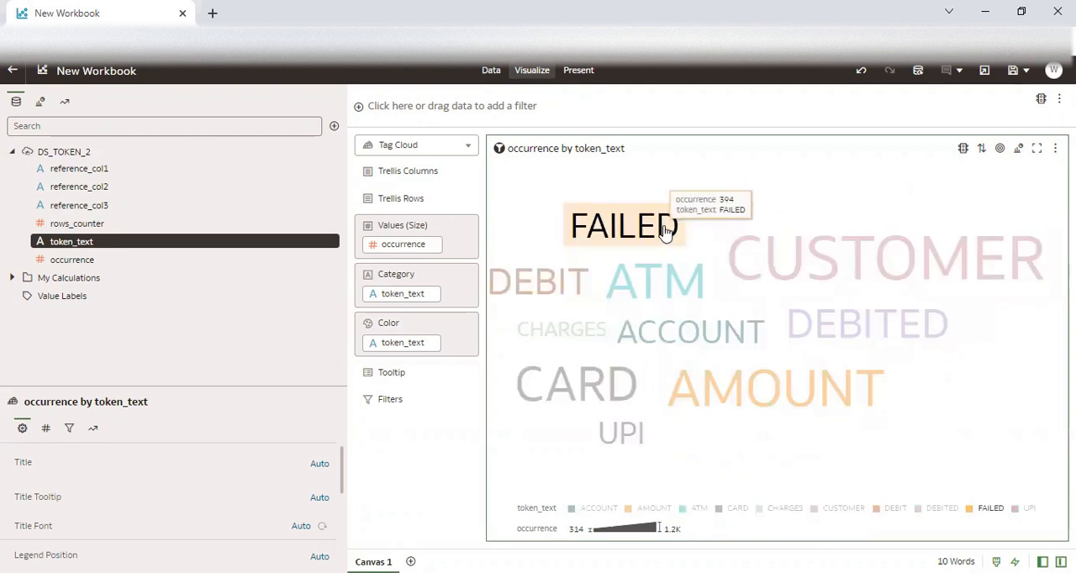
left_click(573, 283)
left_click(836, 276)
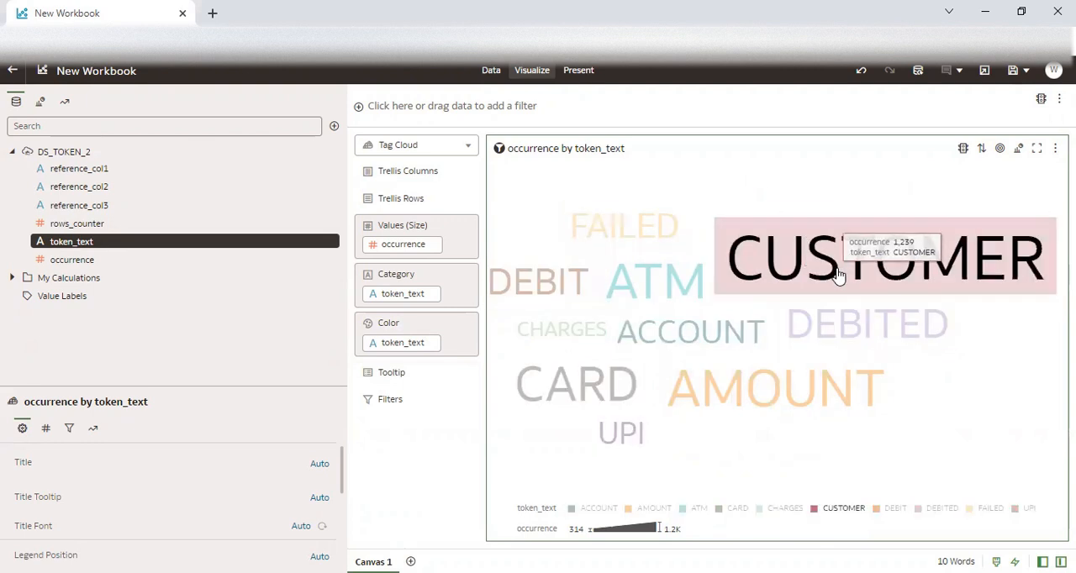